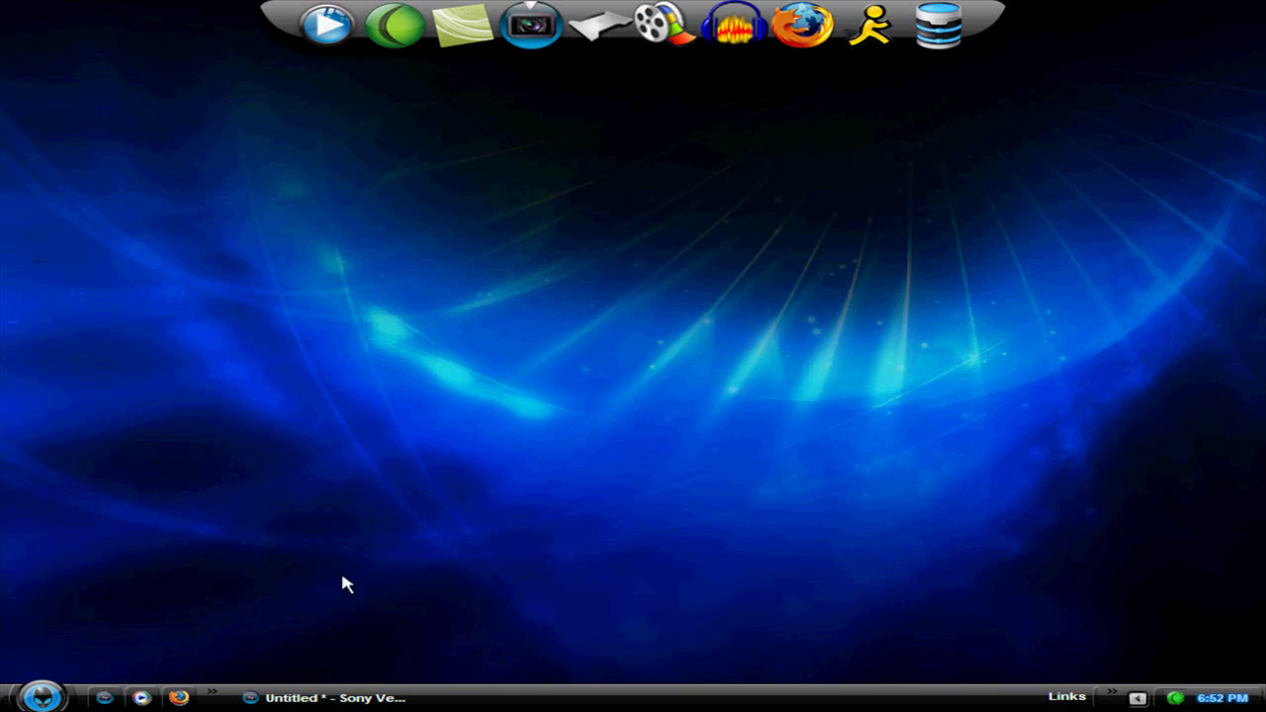
Step: Restore the untitled Sony Vegas project window from the taskbar
{"action": "left_click", "coordinate": [354, 698]}
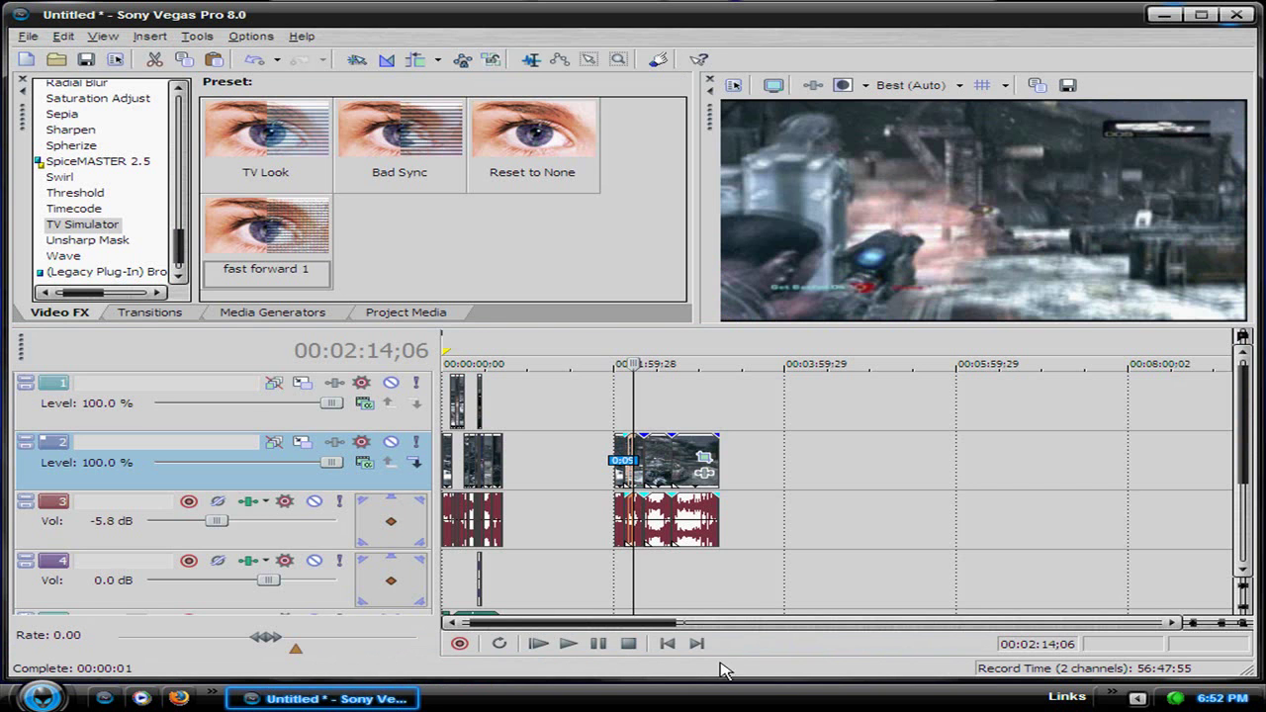
Step: Rewind to the start, zoom the timeline, expand track 5 and scroll to about 2:00
{"action": "left_click", "coordinate": [667, 644]}
{"action": "scroll", "coordinate": [578, 591], "scroll_direction": "up", "scroll_amount": 10}
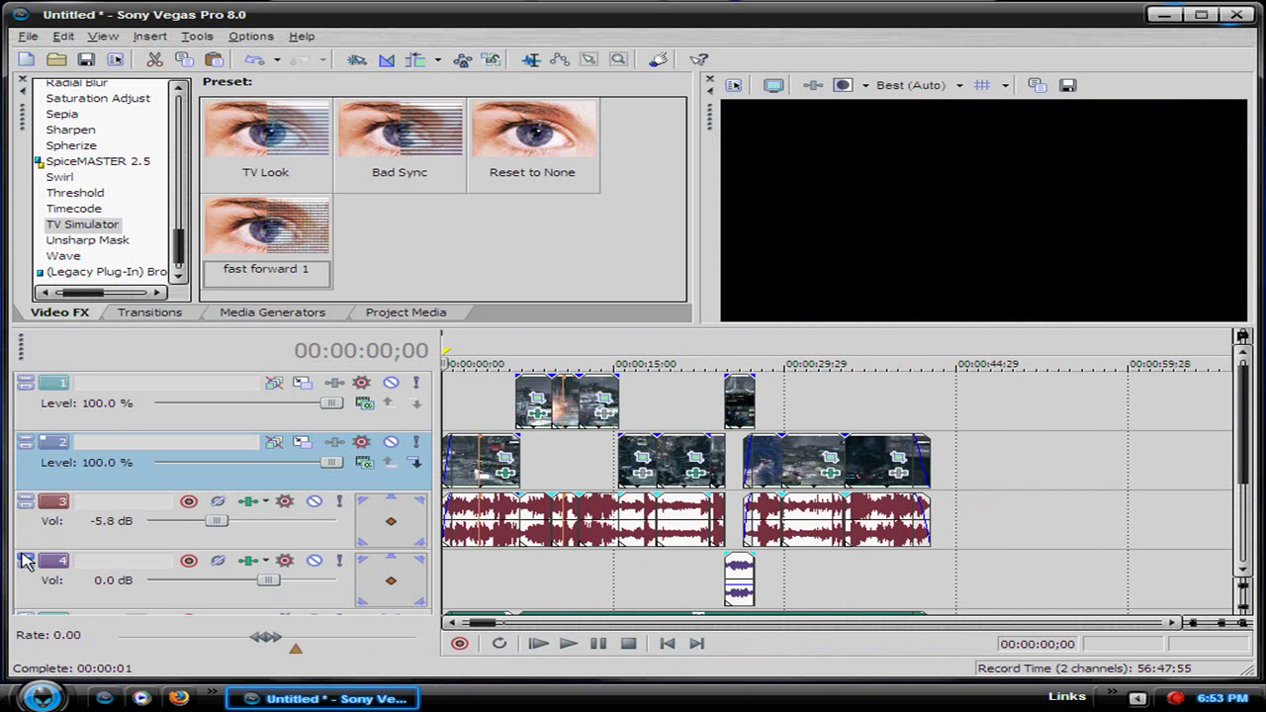
{"action": "left_click_drag", "start_coordinate": [705, 323], "coordinate": [705, 265]}
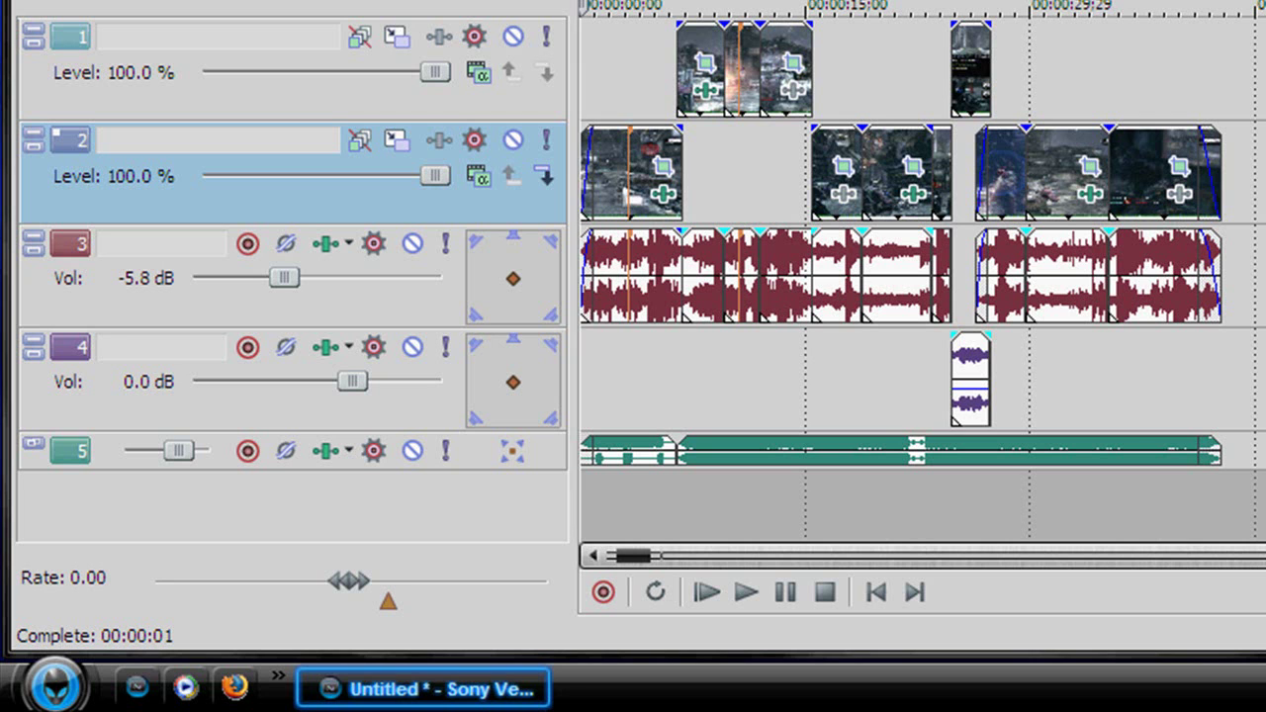
{"action": "left_click", "coordinate": [31, 451]}
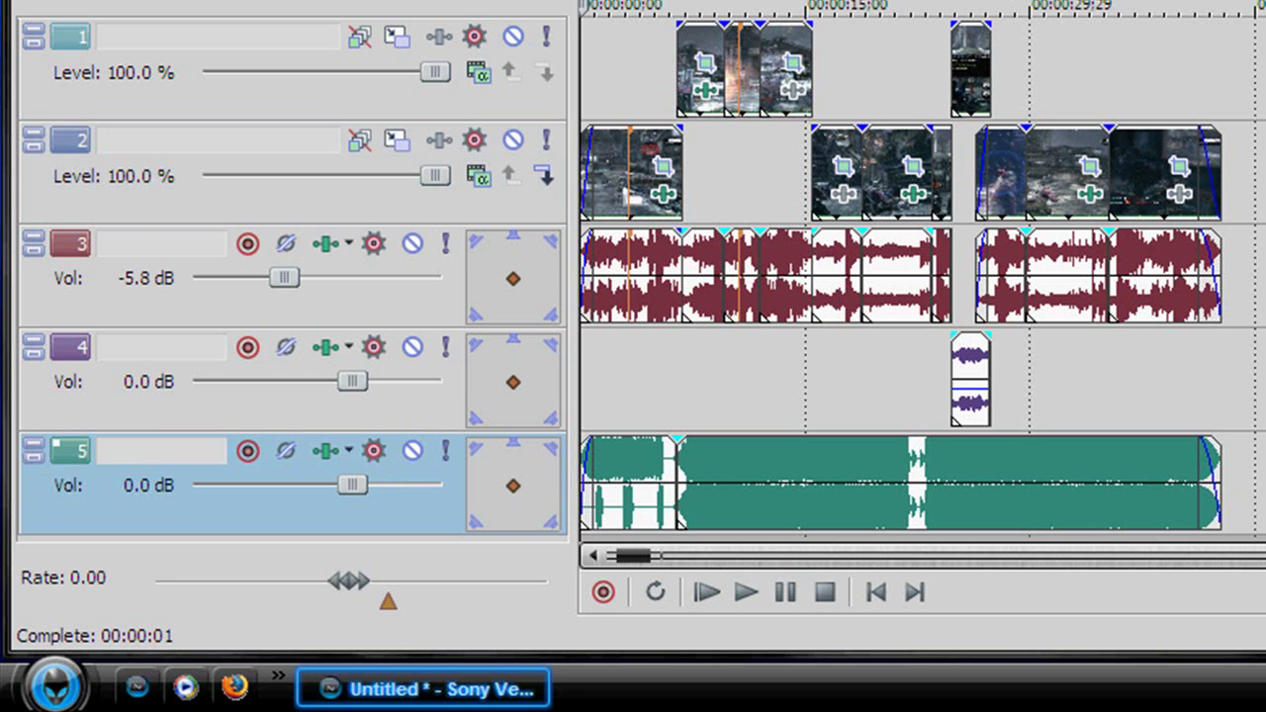
{"action": "left_click_drag", "start_coordinate": [945, 0], "coordinate": [944, 63]}
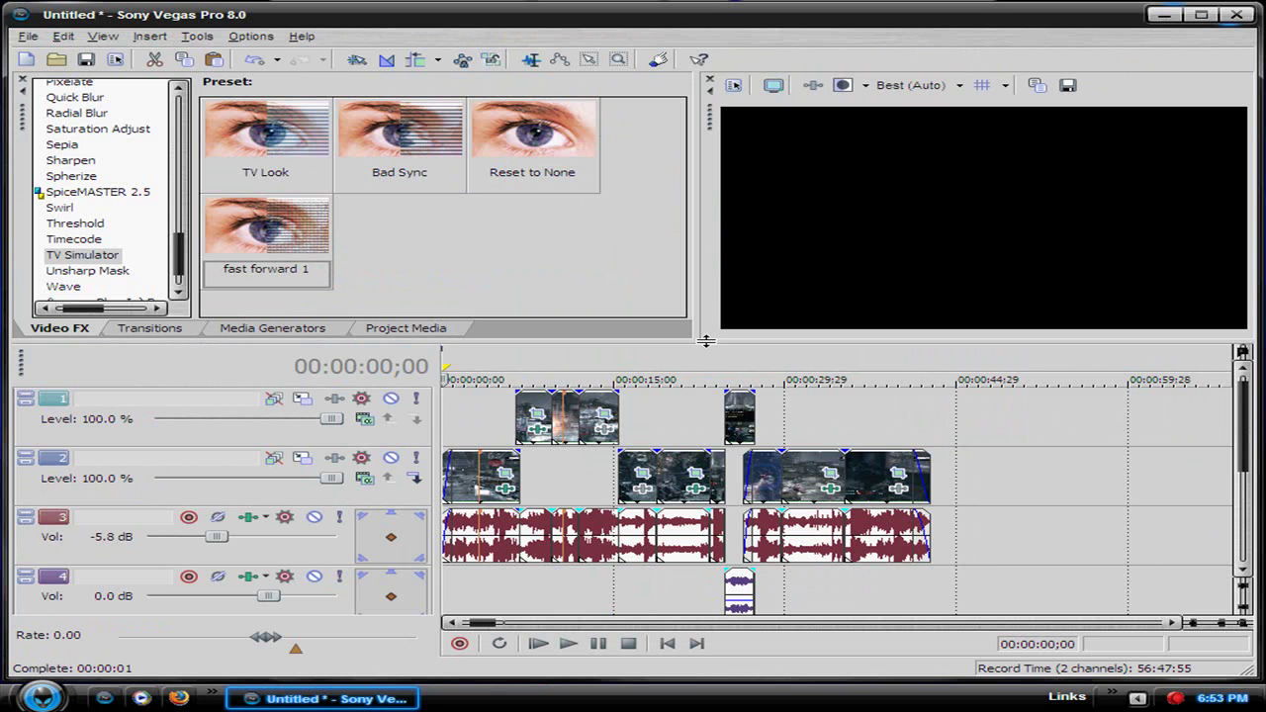
{"action": "left_click_drag", "start_coordinate": [923, 68], "coordinate": [925, 35]}
{"action": "left_click_drag", "start_coordinate": [707, 321], "coordinate": [707, 325]}
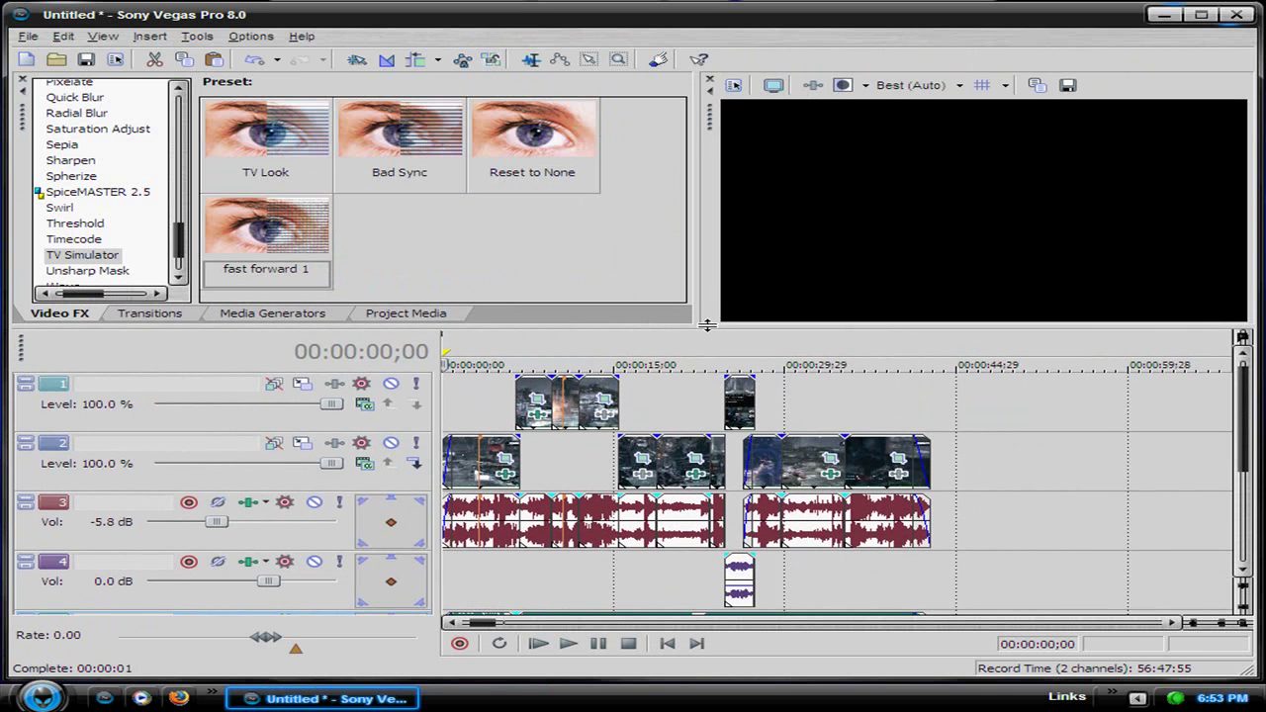
{"action": "mouse_move", "coordinate": [1248, 421]}
{"action": "left_mouse_down"}
{"action": "mouse_move", "coordinate": [1247, 479]}
{"action": "mouse_move", "coordinate": [1248, 404]}
{"action": "left_mouse_up"}
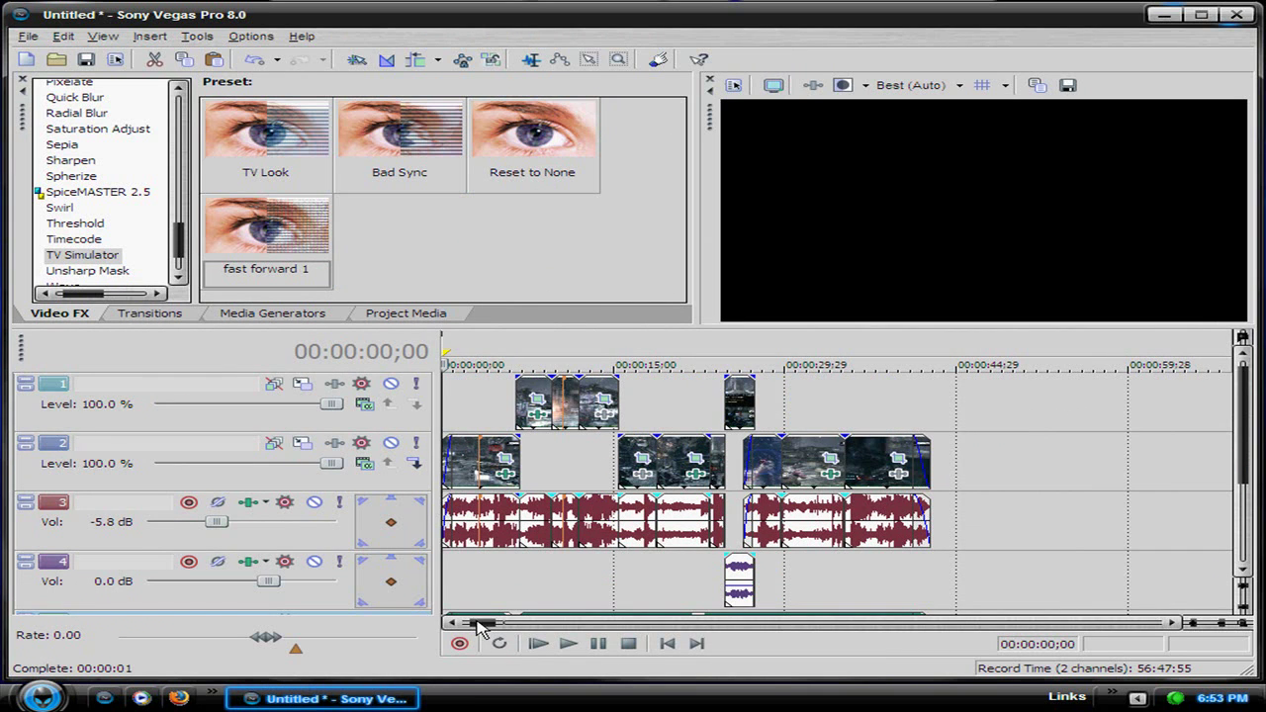
{"action": "left_click_drag", "start_coordinate": [480, 625], "coordinate": [525, 620]}
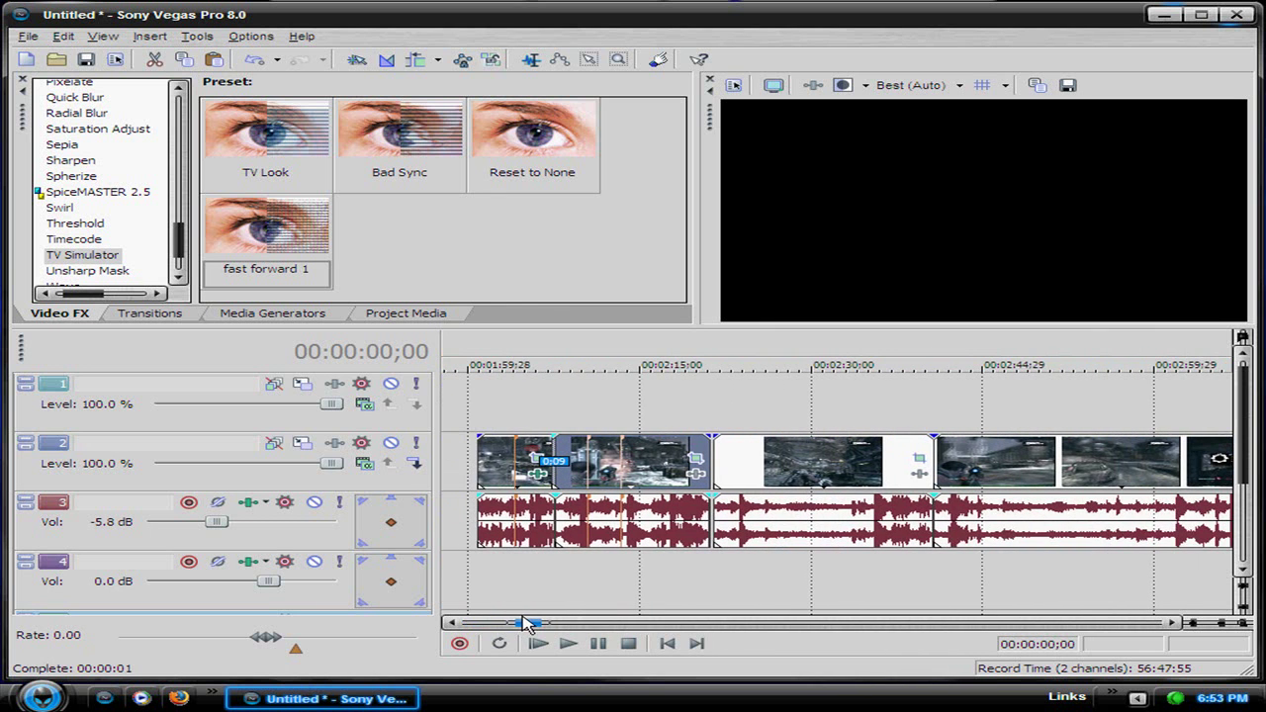
Step: Keyframe the first clip's Pan/Crop X Center to -320 at its end, near 00:02:04;13
{"action": "left_click", "coordinate": [480, 465]}
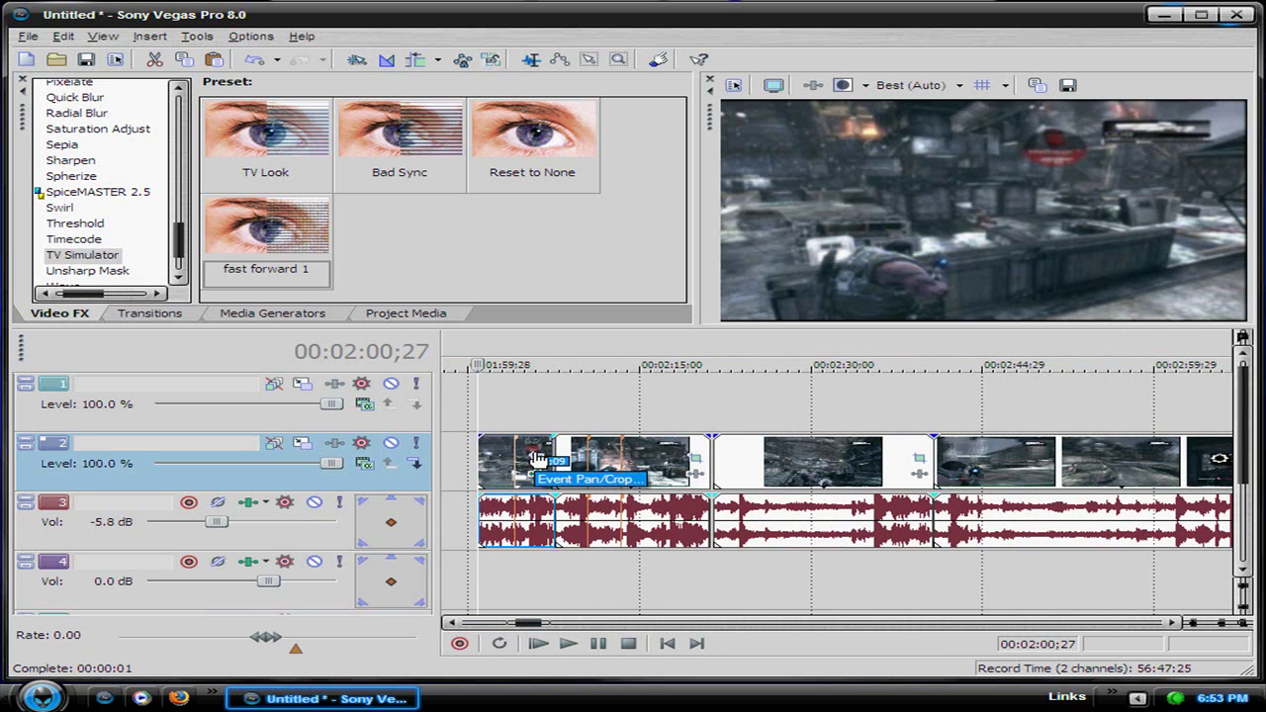
{"action": "left_click", "coordinate": [540, 425]}
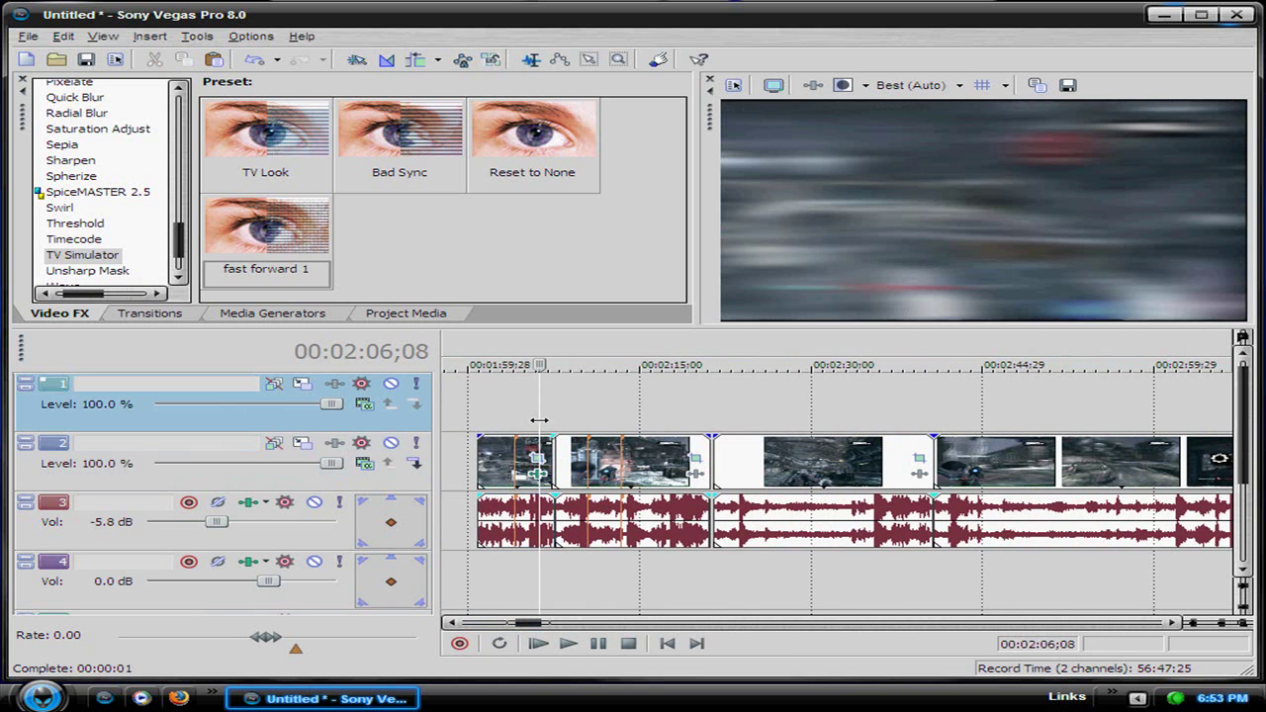
{"action": "left_click", "coordinate": [518, 429]}
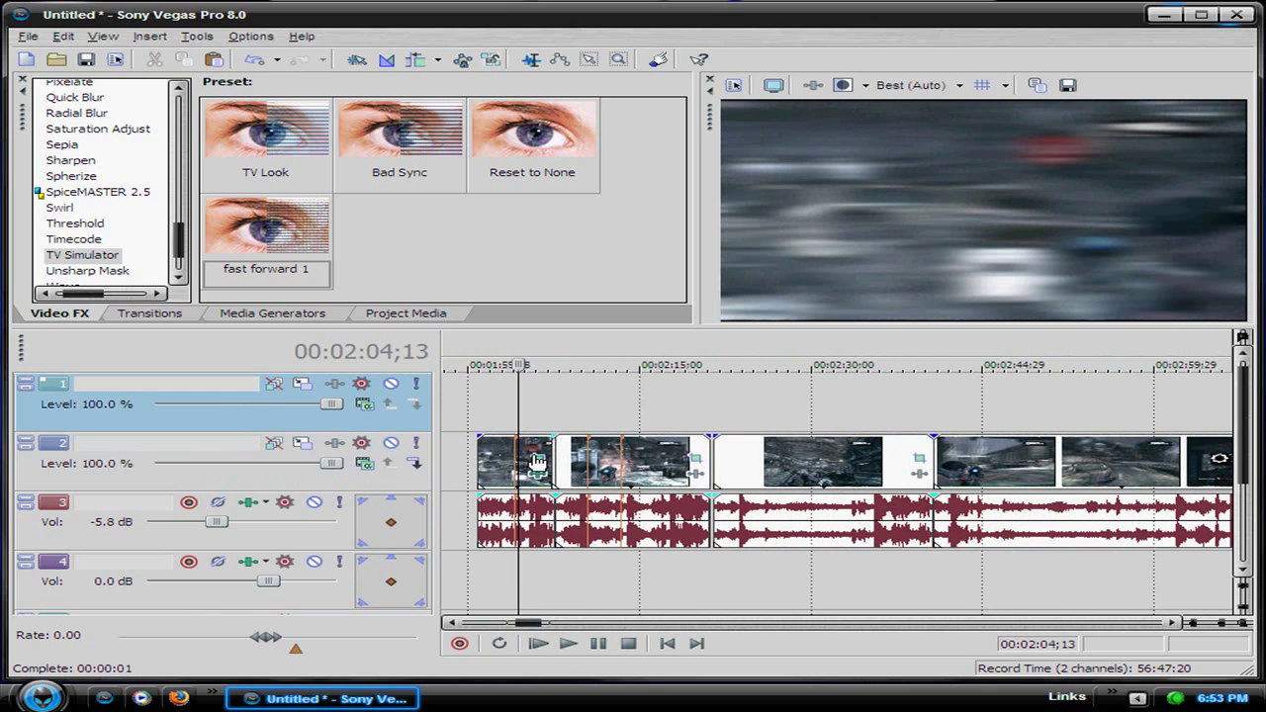
{"action": "left_click", "coordinate": [537, 461]}
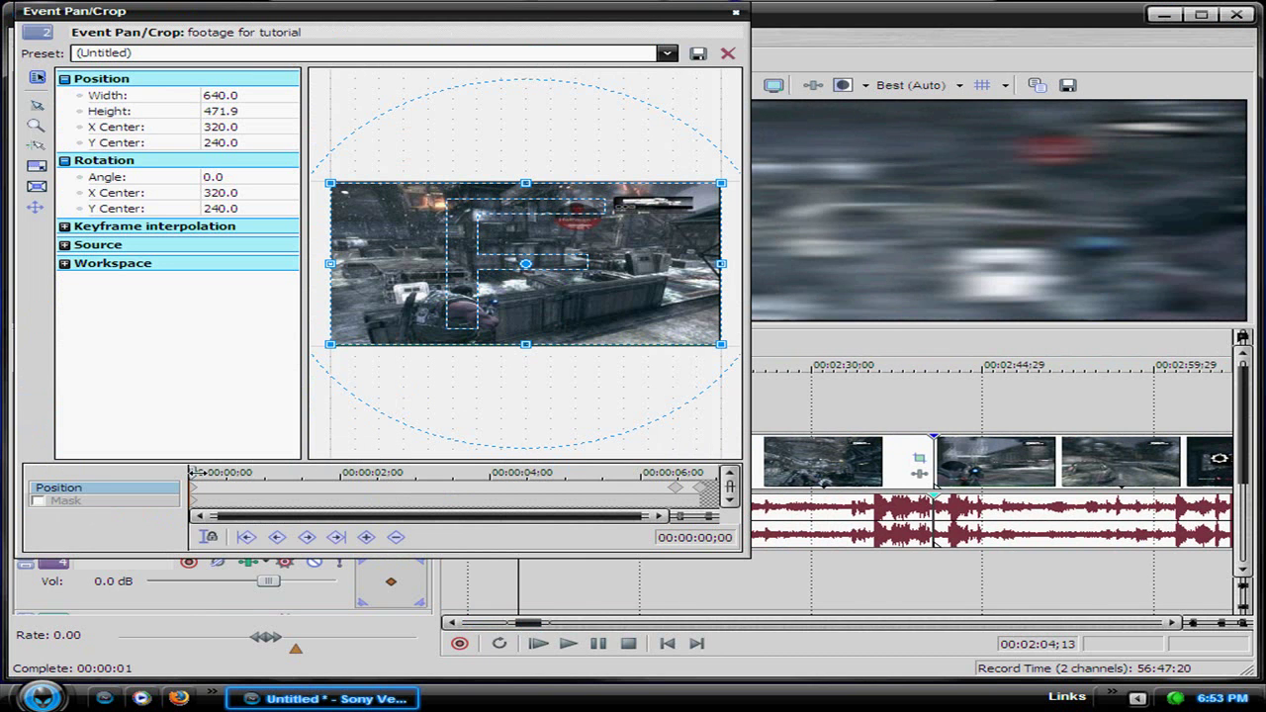
{"action": "left_click_drag", "start_coordinate": [194, 472], "coordinate": [672, 474]}
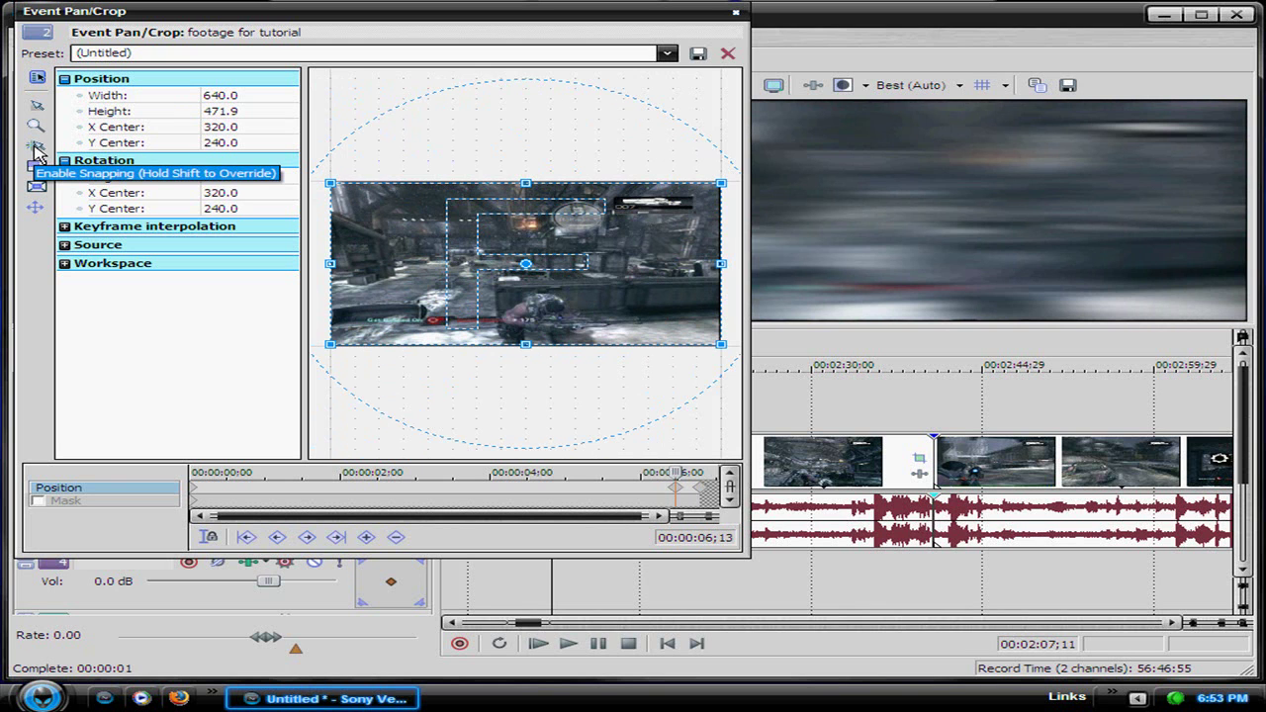
{"action": "left_click", "coordinate": [699, 473]}
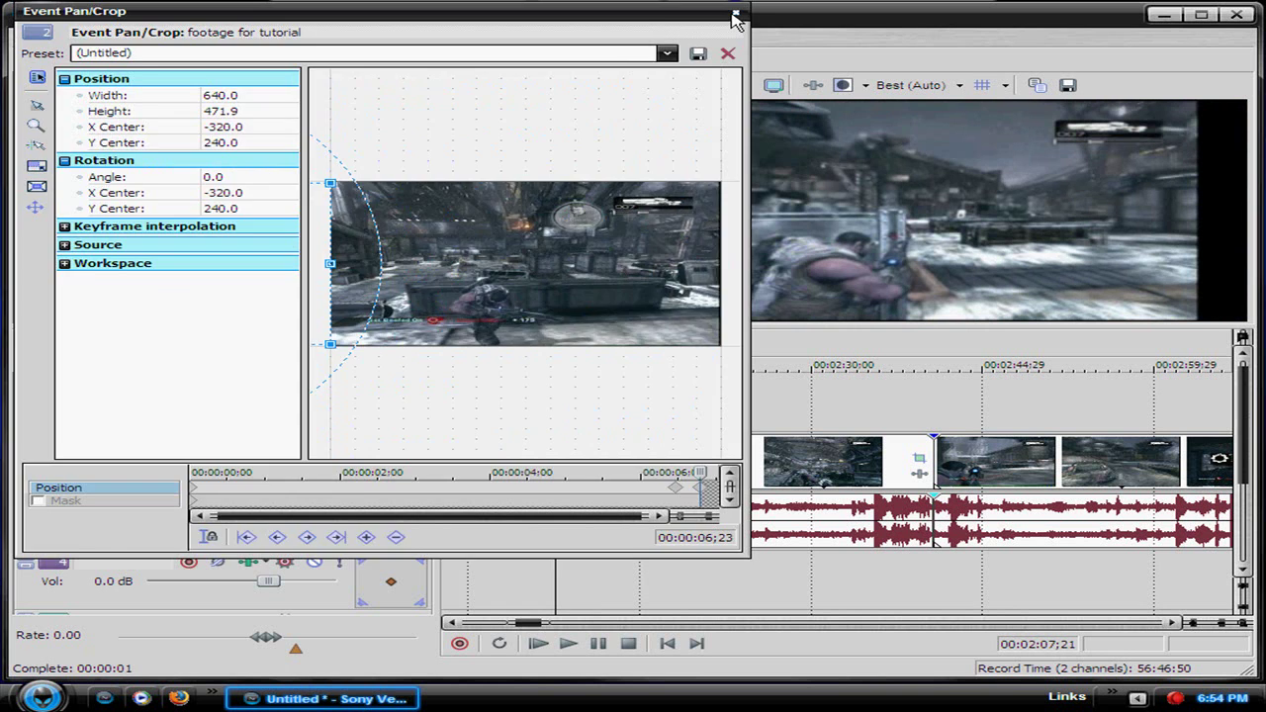
{"action": "left_click", "coordinate": [735, 16]}
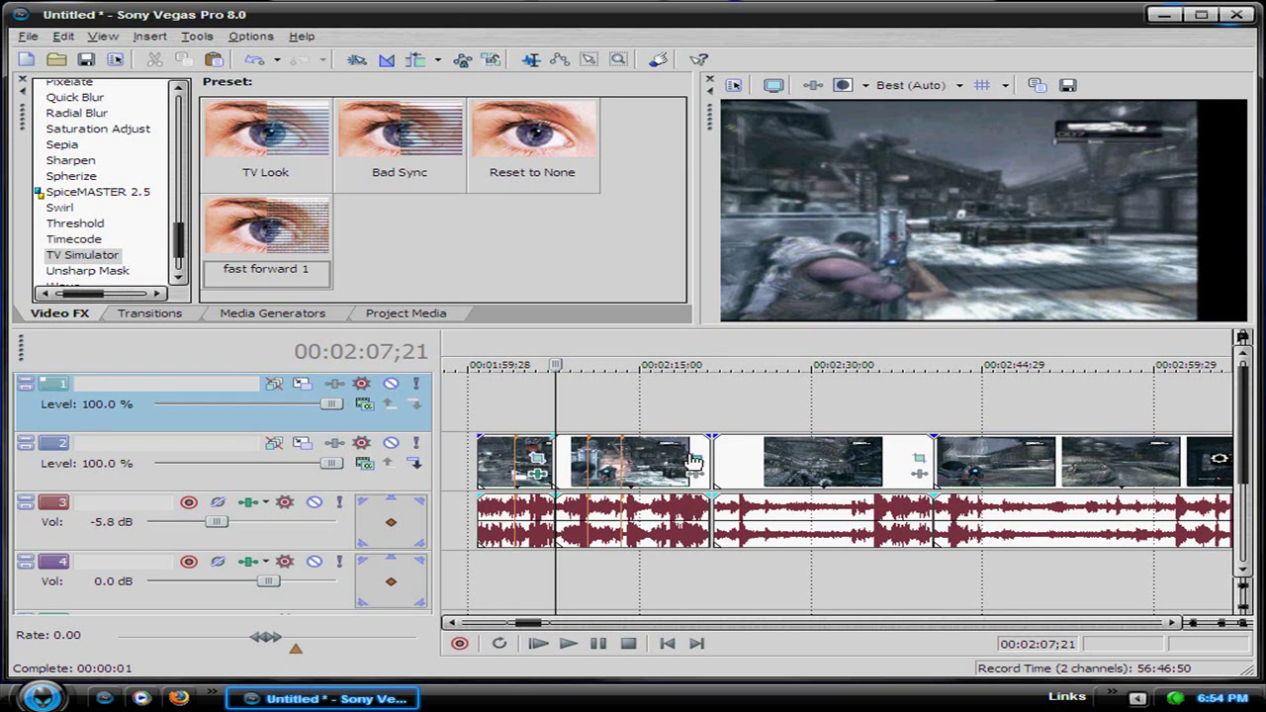
Step: Keyframe the next clip's X Center from 960 at its start to 320 by 00:00:00;11
{"action": "left_click", "coordinate": [694, 460]}
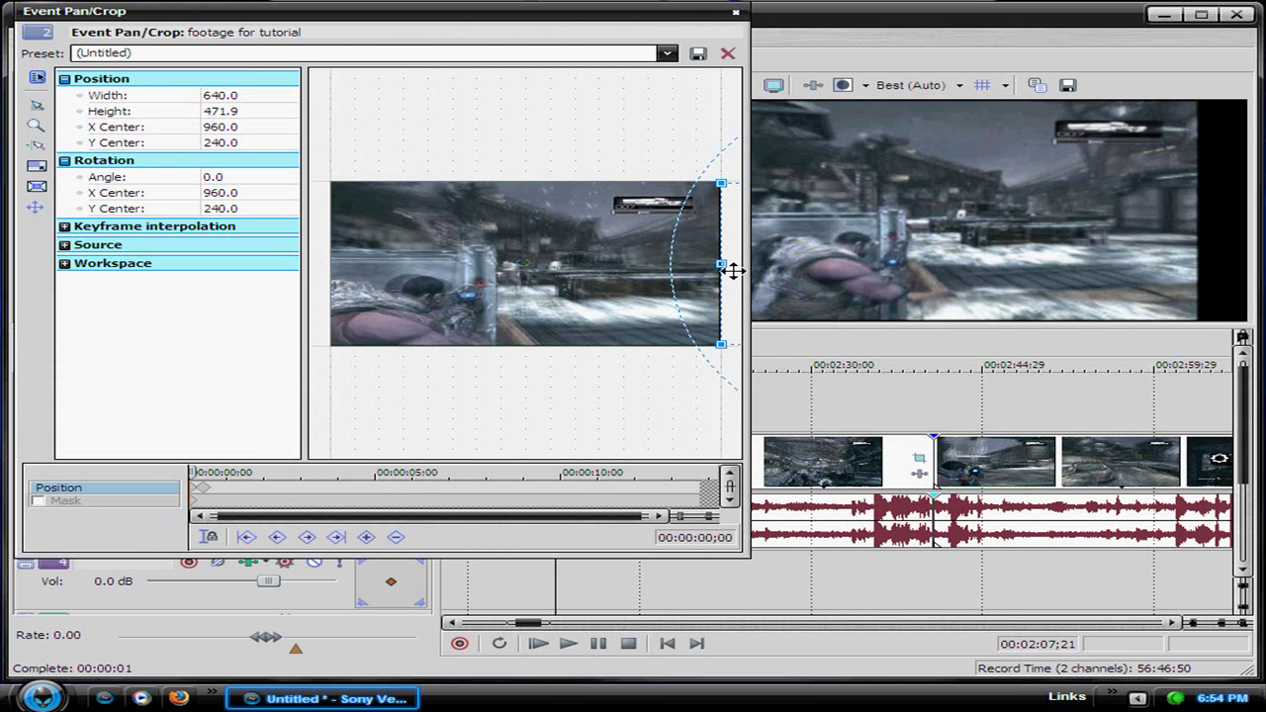
{"action": "left_click", "coordinate": [202, 473]}
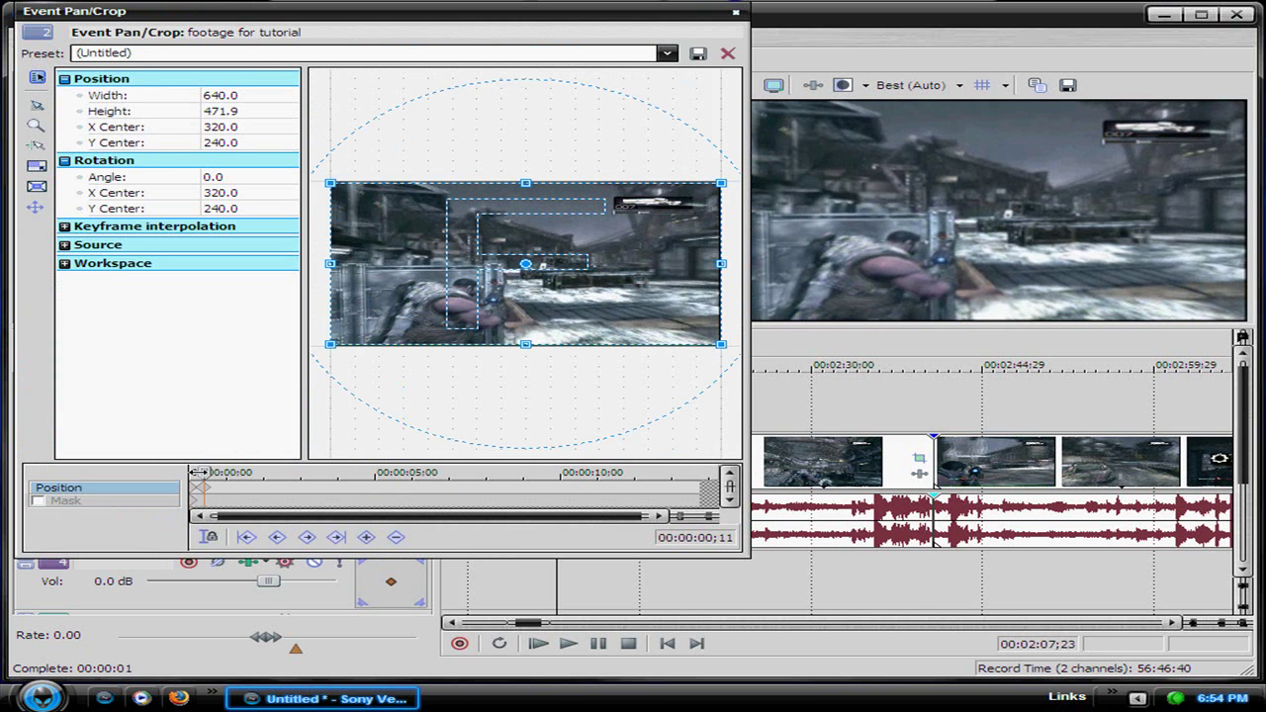
{"action": "left_click_drag", "start_coordinate": [200, 473], "coordinate": [192, 473]}
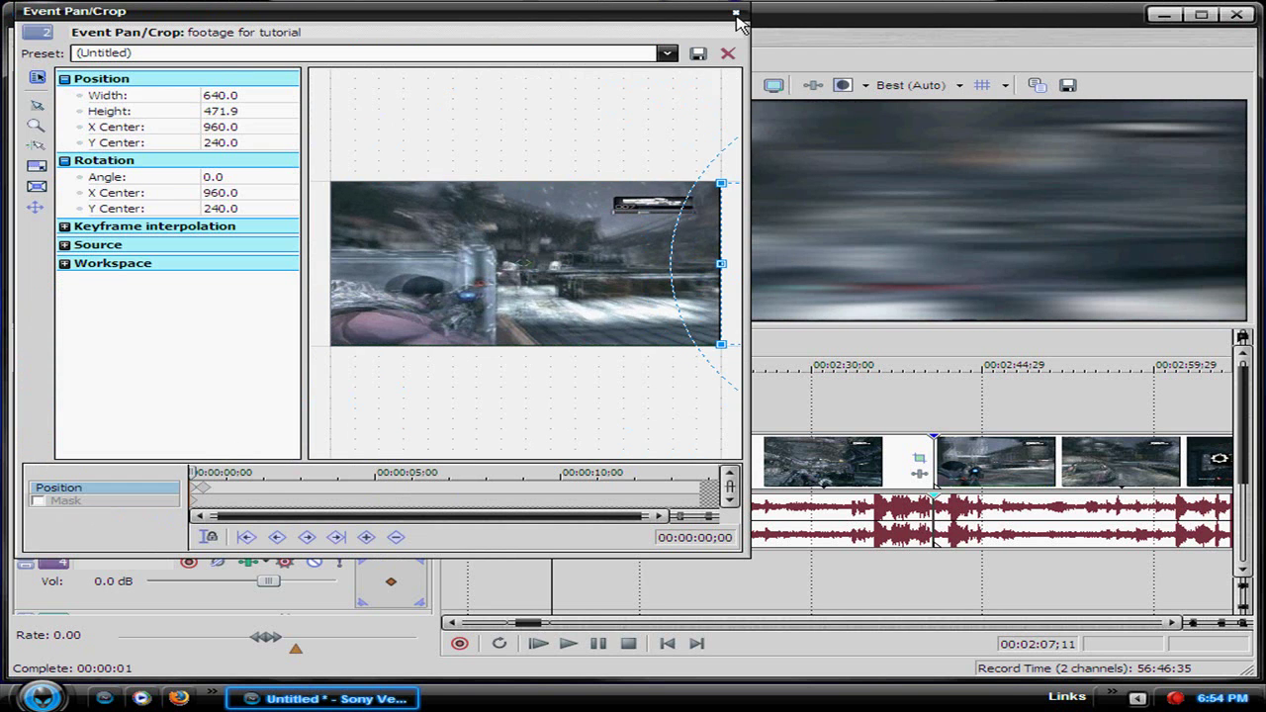
{"action": "left_click", "coordinate": [735, 13]}
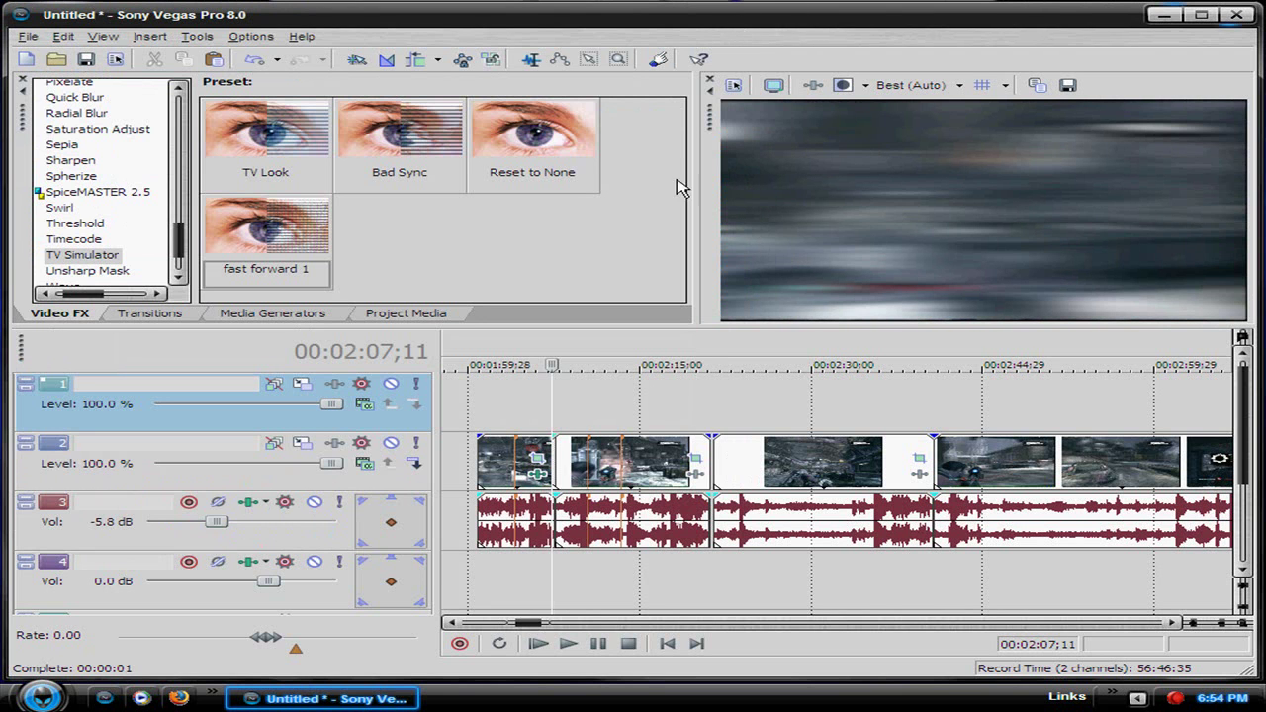
Step: Keyframe the first clip's Linear Blur Amount around 00:00:06;10, ramping to about 0.2 at the end
{"action": "left_click", "coordinate": [538, 476]}
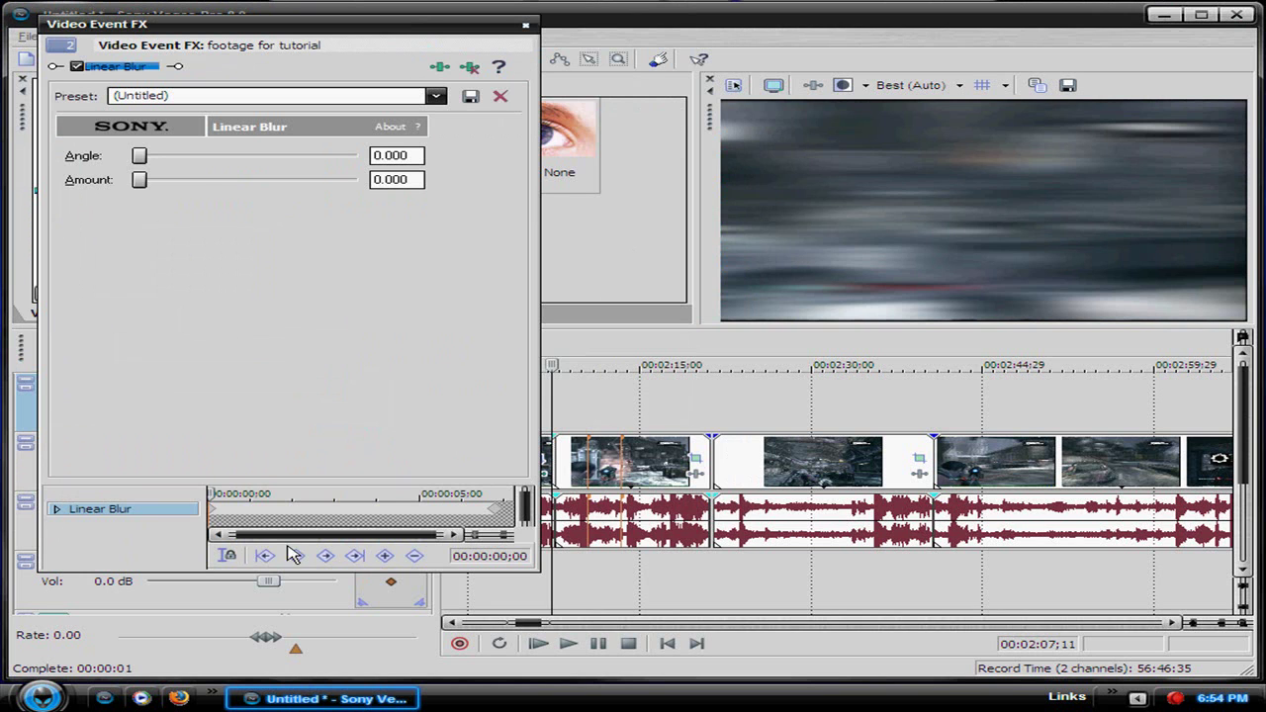
{"action": "left_click_drag", "start_coordinate": [210, 492], "coordinate": [490, 501]}
{"action": "scroll", "coordinate": [485, 501], "scroll_direction": "up", "scroll_amount": 4}
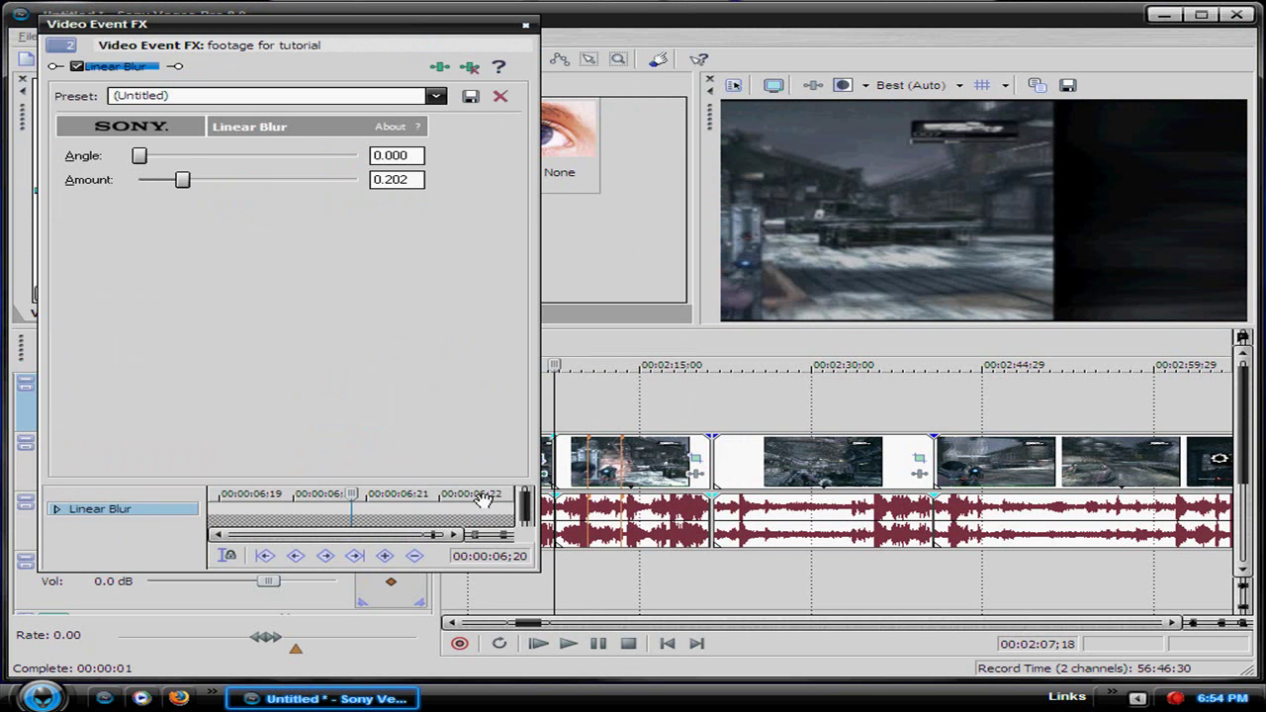
{"action": "scroll", "coordinate": [482, 501], "scroll_direction": "up", "scroll_amount": 3}
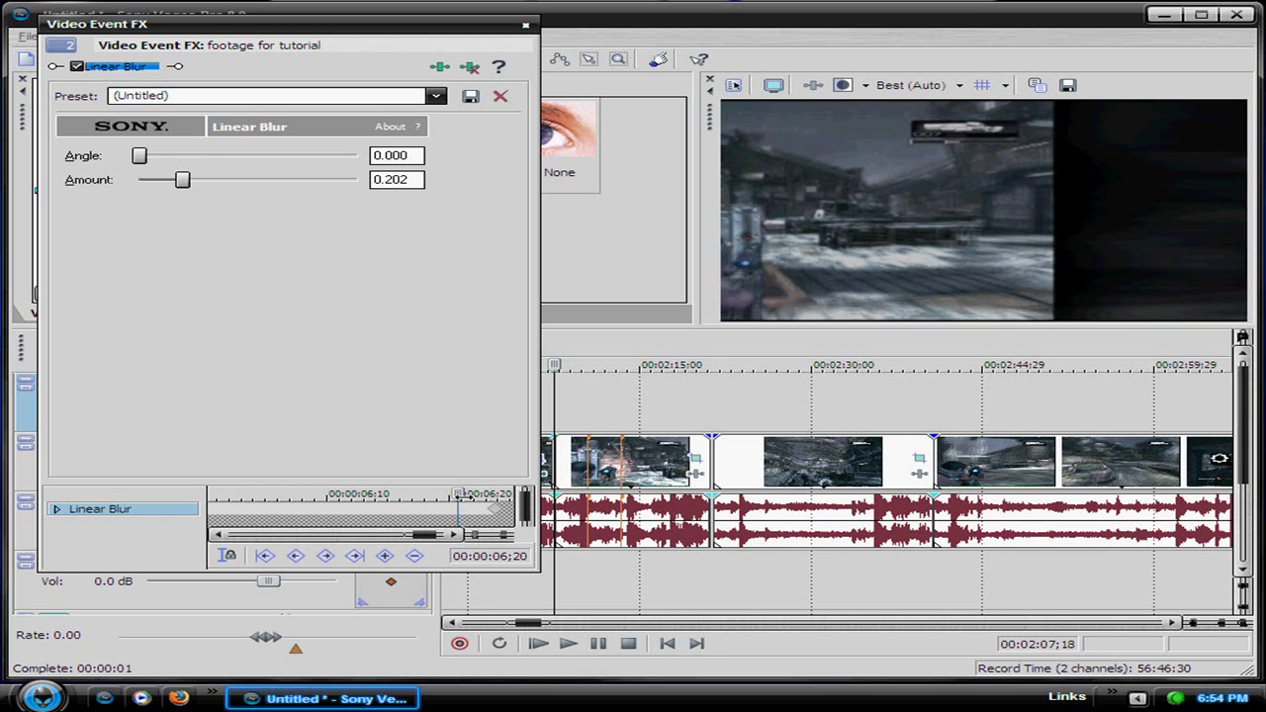
{"action": "left_click_drag", "start_coordinate": [457, 494], "coordinate": [374, 492]}
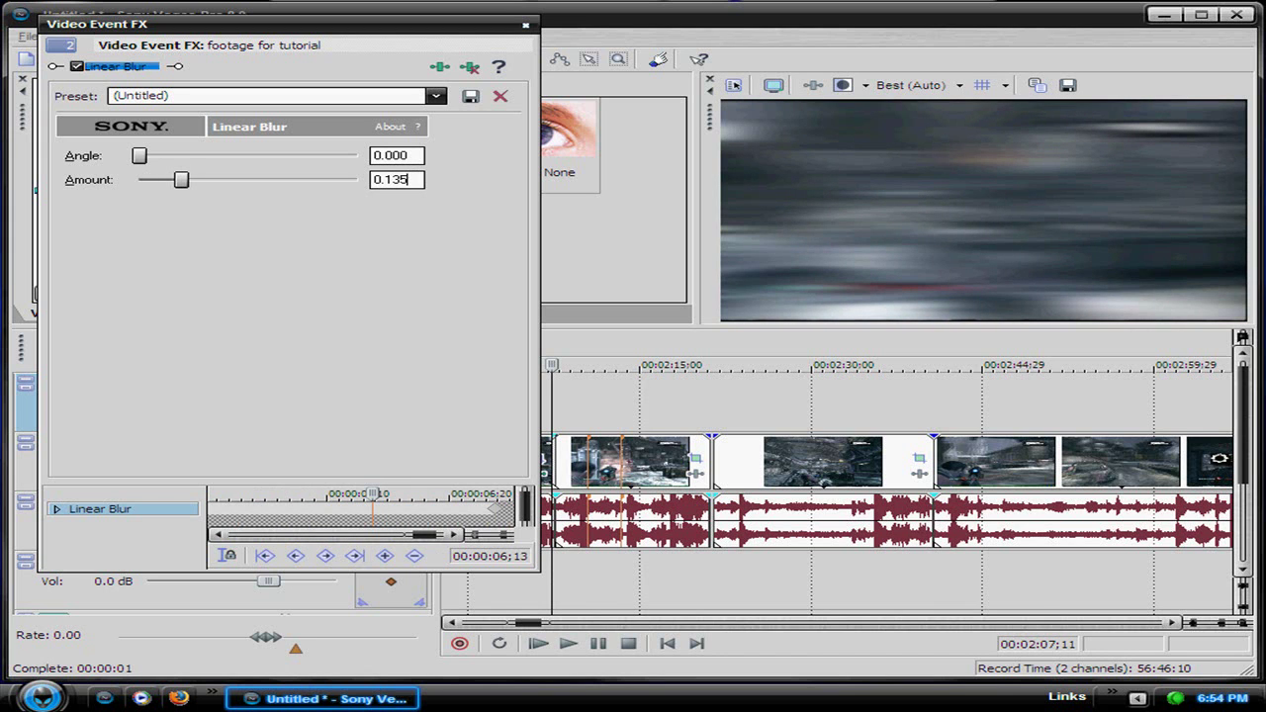
{"action": "left_click_drag", "start_coordinate": [372, 493], "coordinate": [250, 492]}
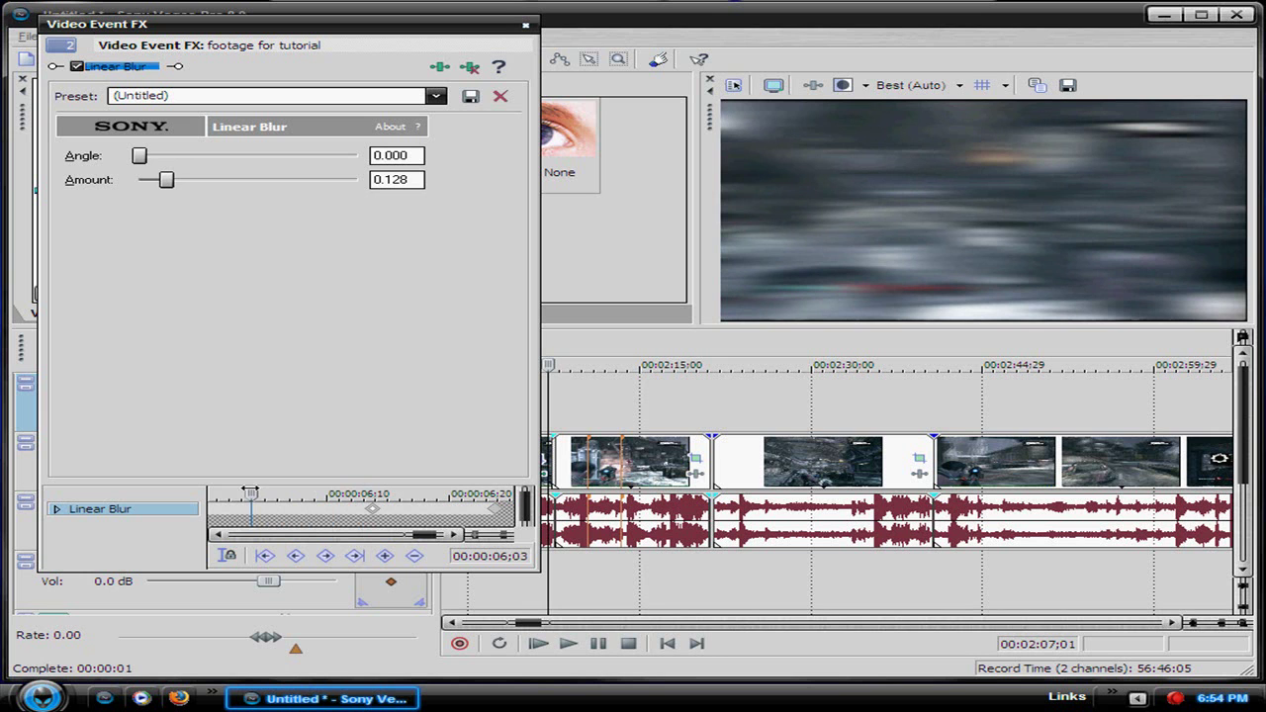
{"action": "left_click_drag", "start_coordinate": [412, 181], "coordinate": [368, 184]}
Step: Apply the Linear Blur 'Horizontal Medium' preset to the second clip
{"action": "left_click", "coordinate": [527, 28]}
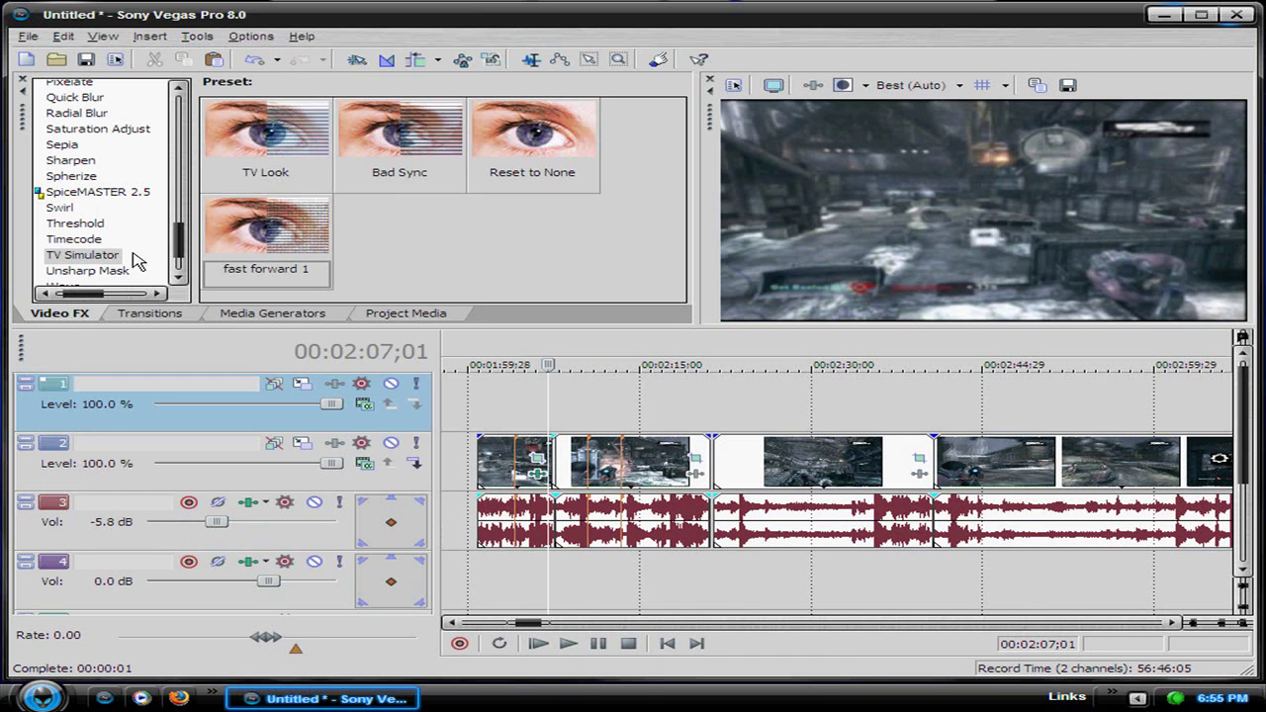
{"action": "left_click", "coordinate": [168, 253]}
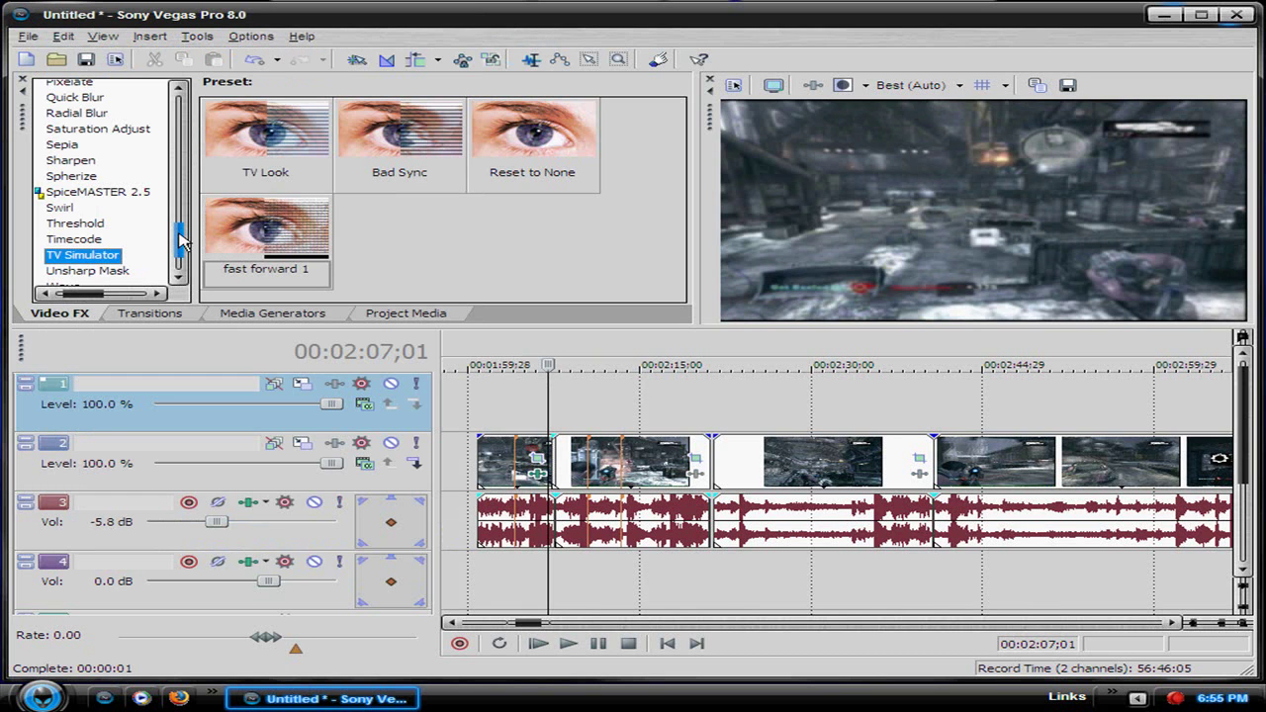
{"action": "left_click_drag", "start_coordinate": [173, 243], "coordinate": [176, 198]}
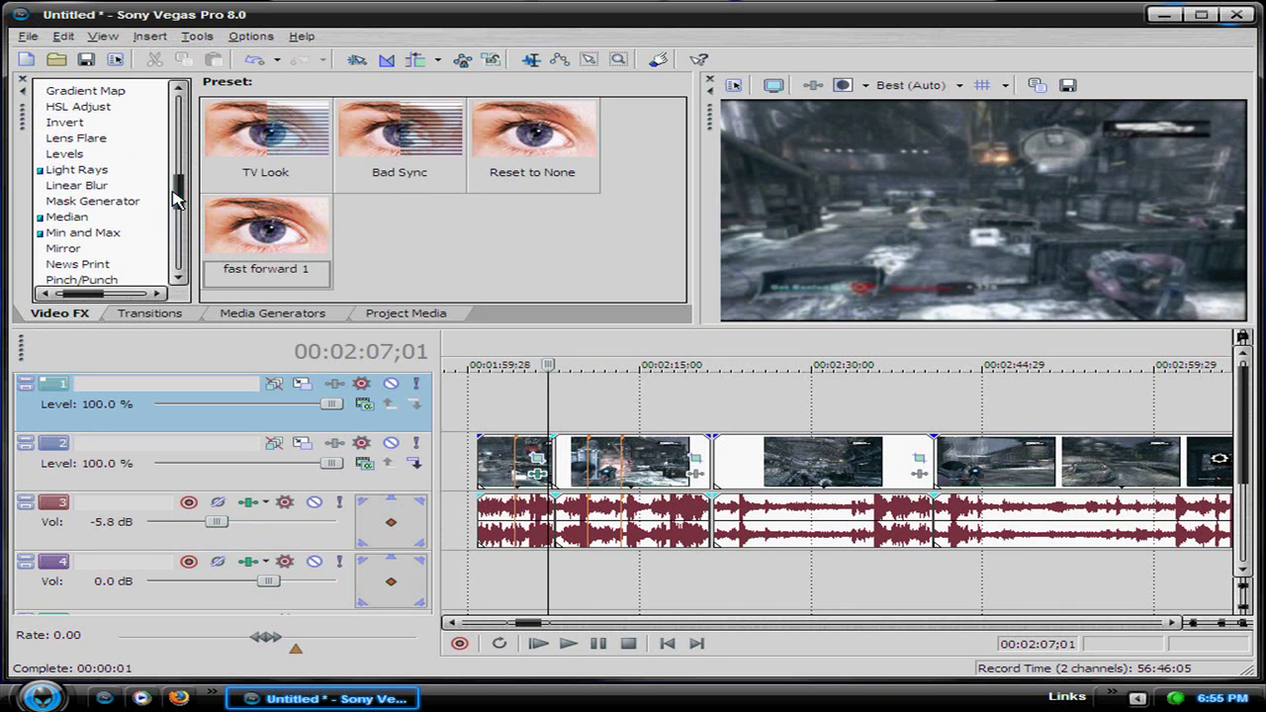
{"action": "left_click", "coordinate": [99, 186]}
{"action": "left_click_drag", "start_coordinate": [494, 147], "coordinate": [648, 470]}
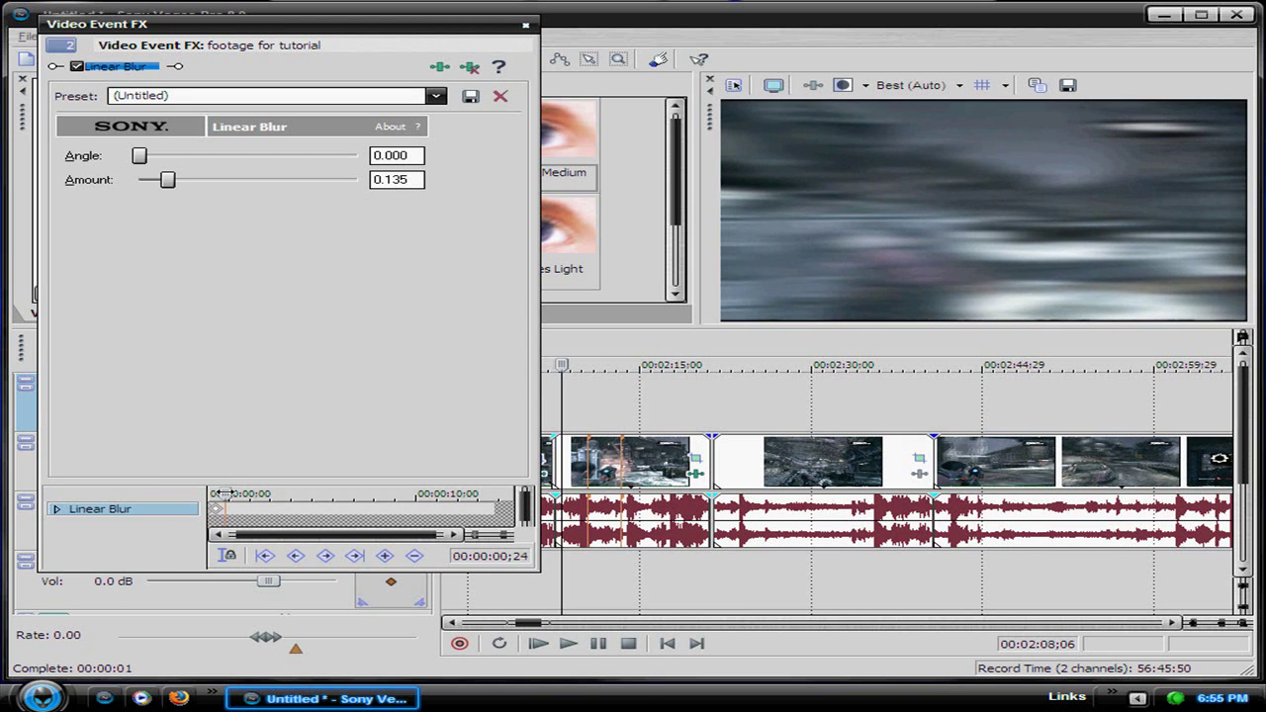
Step: Keyframe its blur Amount from 0.205 at the start to 0 two seconds in
{"action": "left_click_drag", "start_coordinate": [225, 494], "coordinate": [221, 493]}
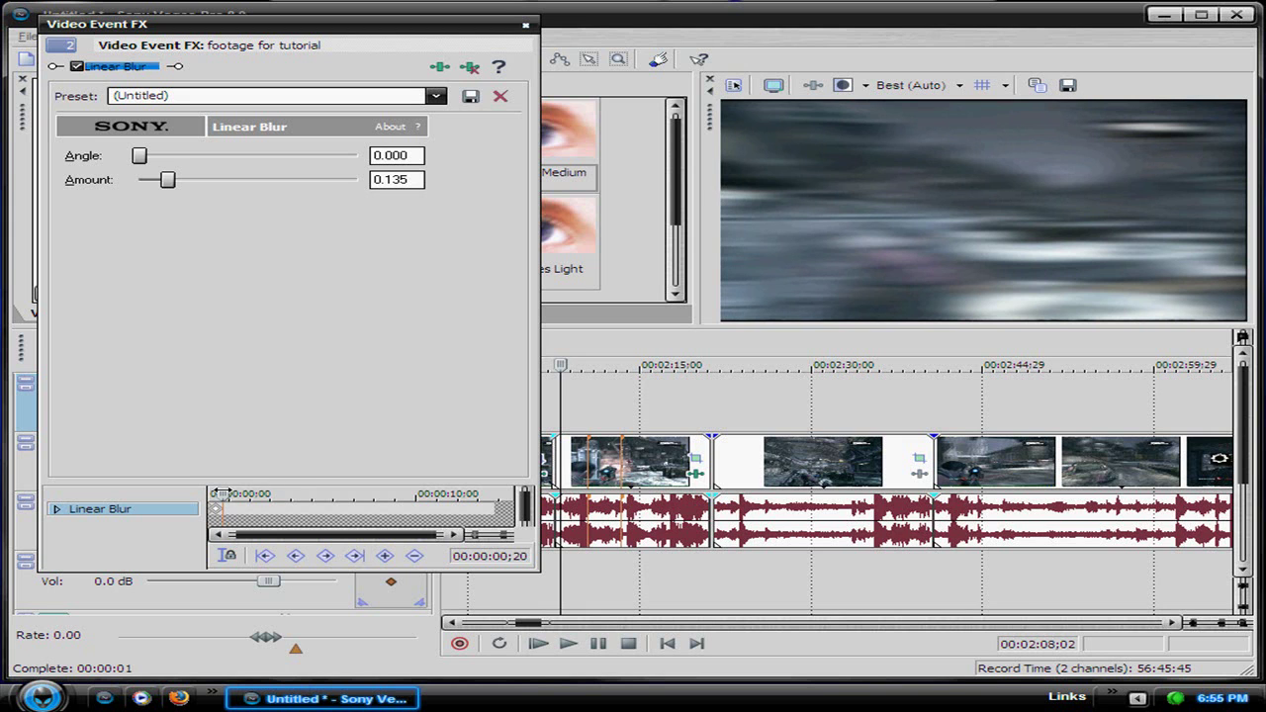
{"action": "left_click_drag", "start_coordinate": [400, 182], "coordinate": [365, 203]}
{"action": "type", "text": "0"}
{"action": "left_click", "coordinate": [258, 526]}
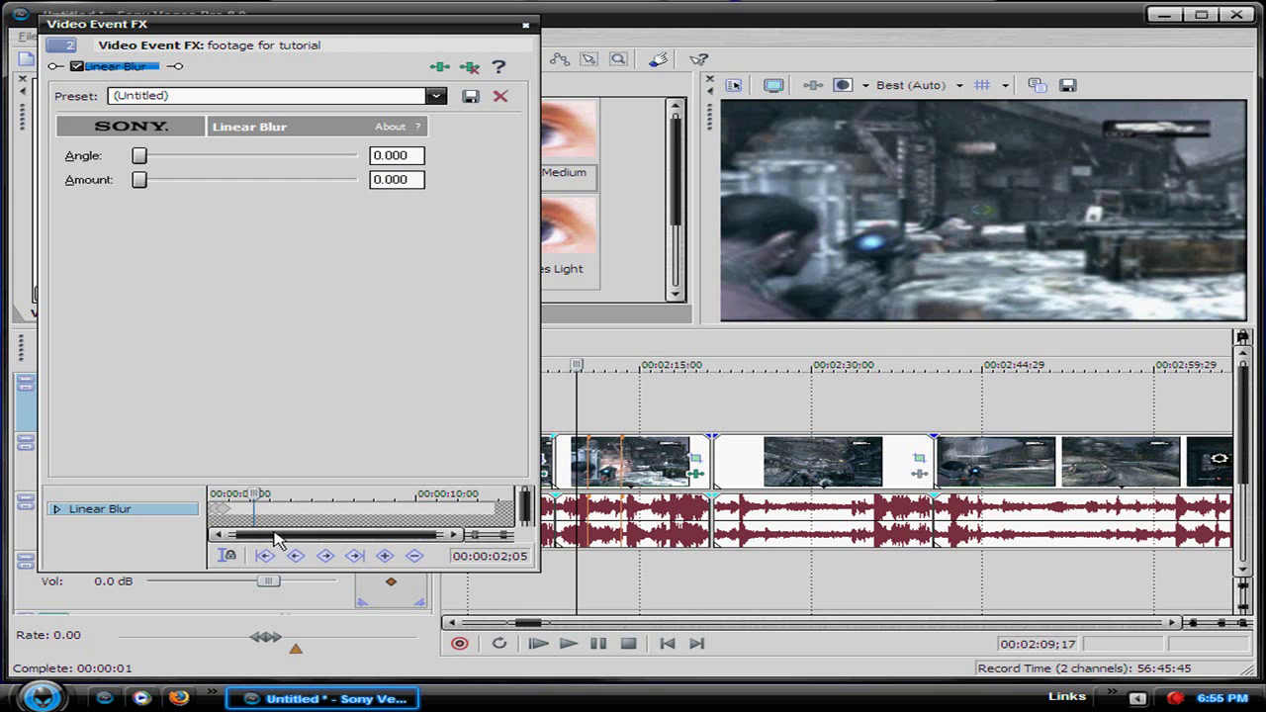
{"action": "left_click_drag", "start_coordinate": [255, 493], "coordinate": [208, 494]}
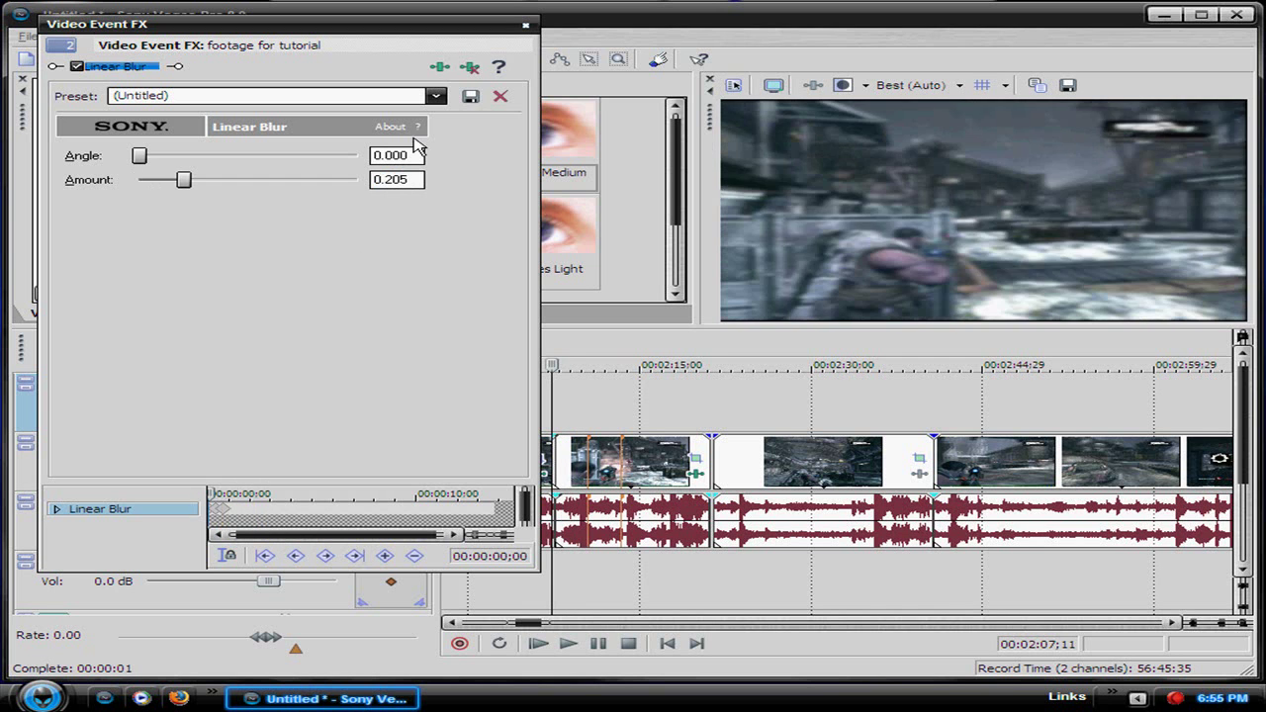
Step: Move the blurred clip from track 2 up onto track 1 and preview its blurred frame
{"action": "left_click", "coordinate": [527, 27]}
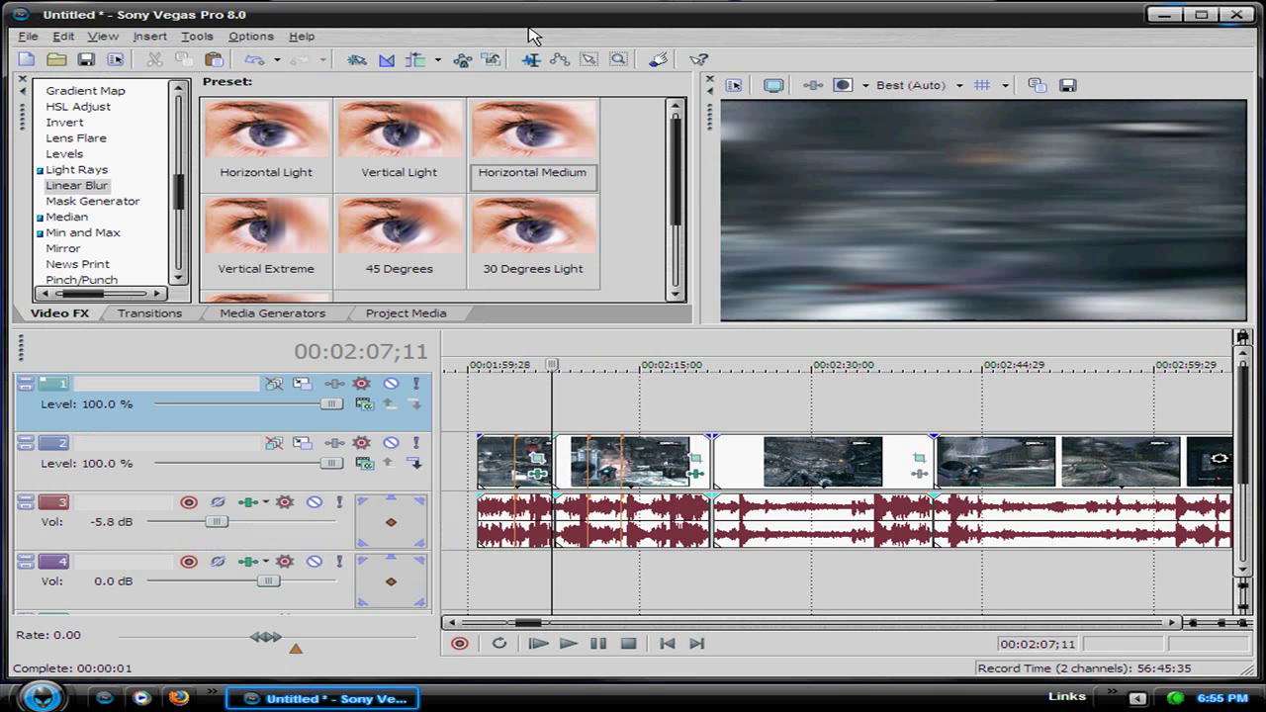
{"action": "left_click_drag", "start_coordinate": [601, 457], "coordinate": [600, 425]}
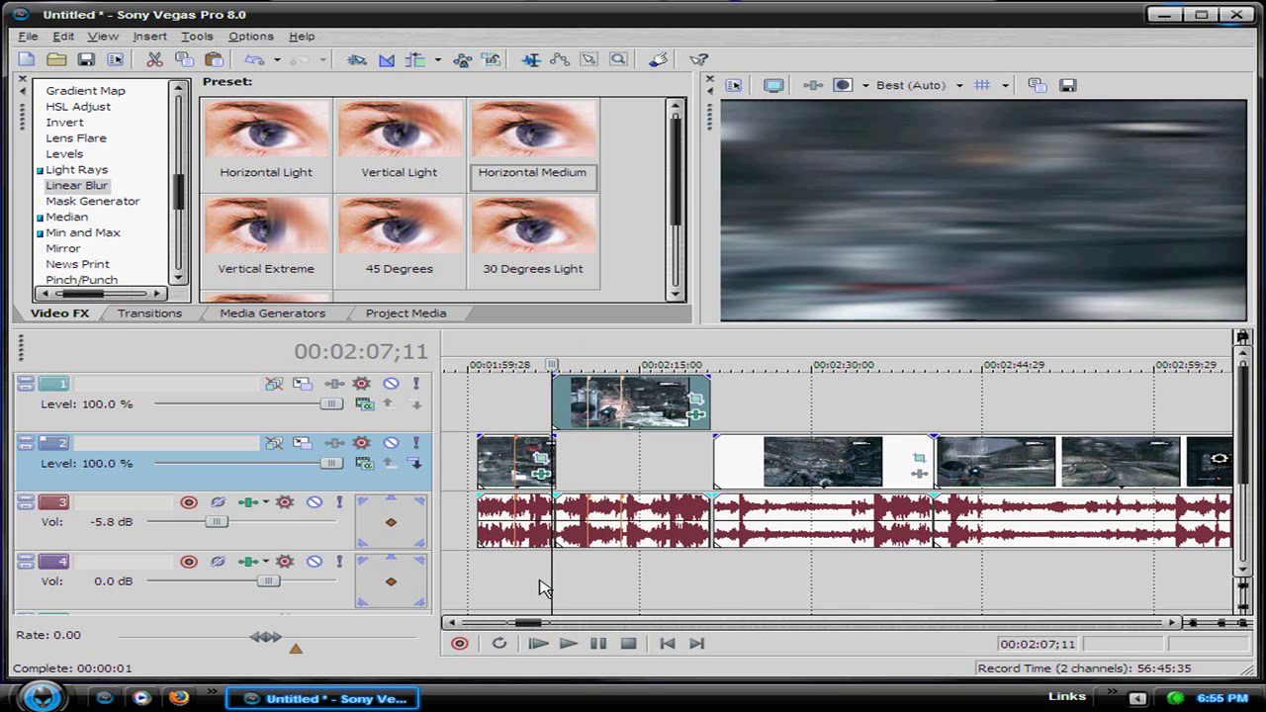
{"action": "key", "text": "Left"}
{"action": "key", "text": "Right"}
{"action": "key", "text": "Right"}
{"action": "key", "text": "Right"}
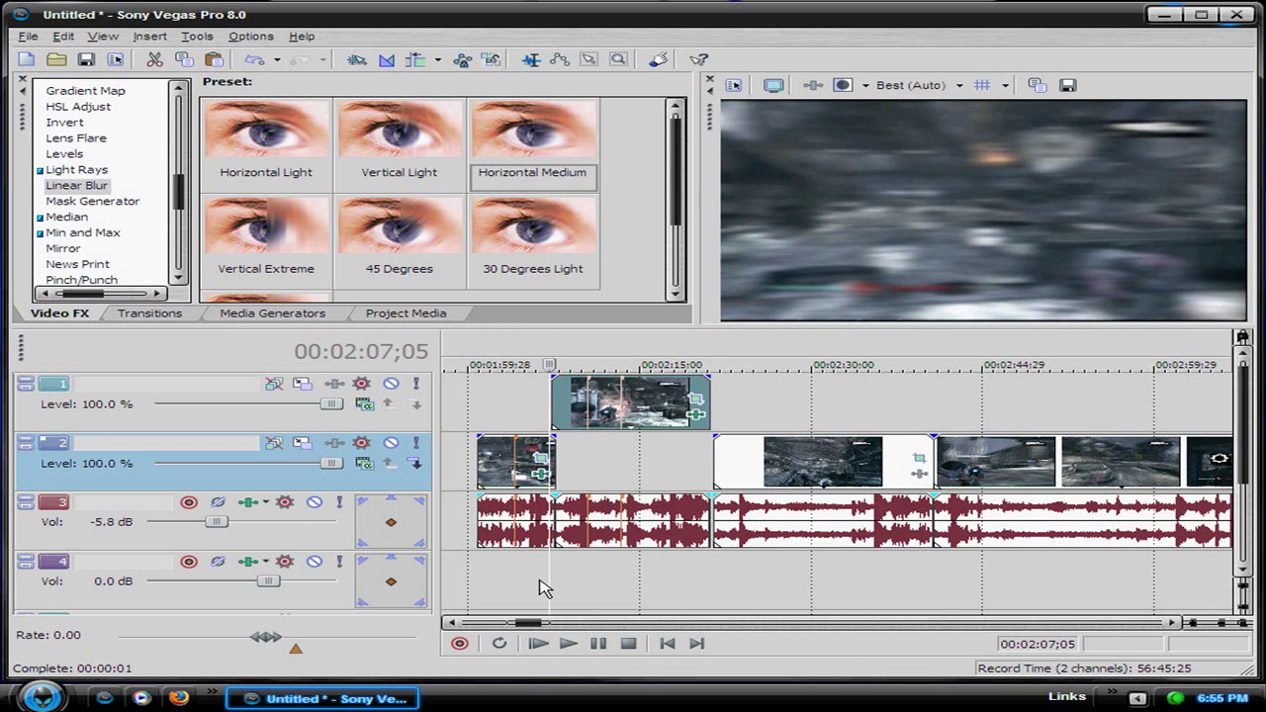
Step: Bring up the Pan/Crop settings of the earlier track-2 clip
{"action": "left_click", "coordinate": [541, 475]}
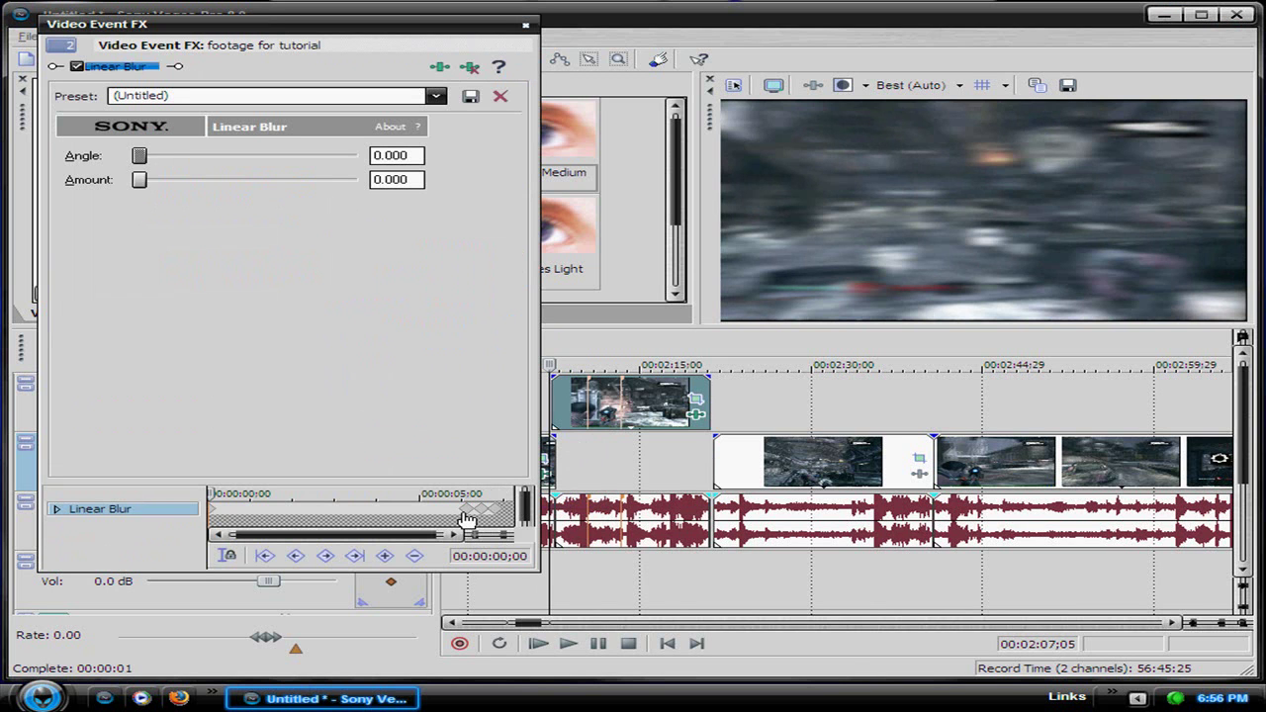
{"action": "left_click", "coordinate": [529, 30]}
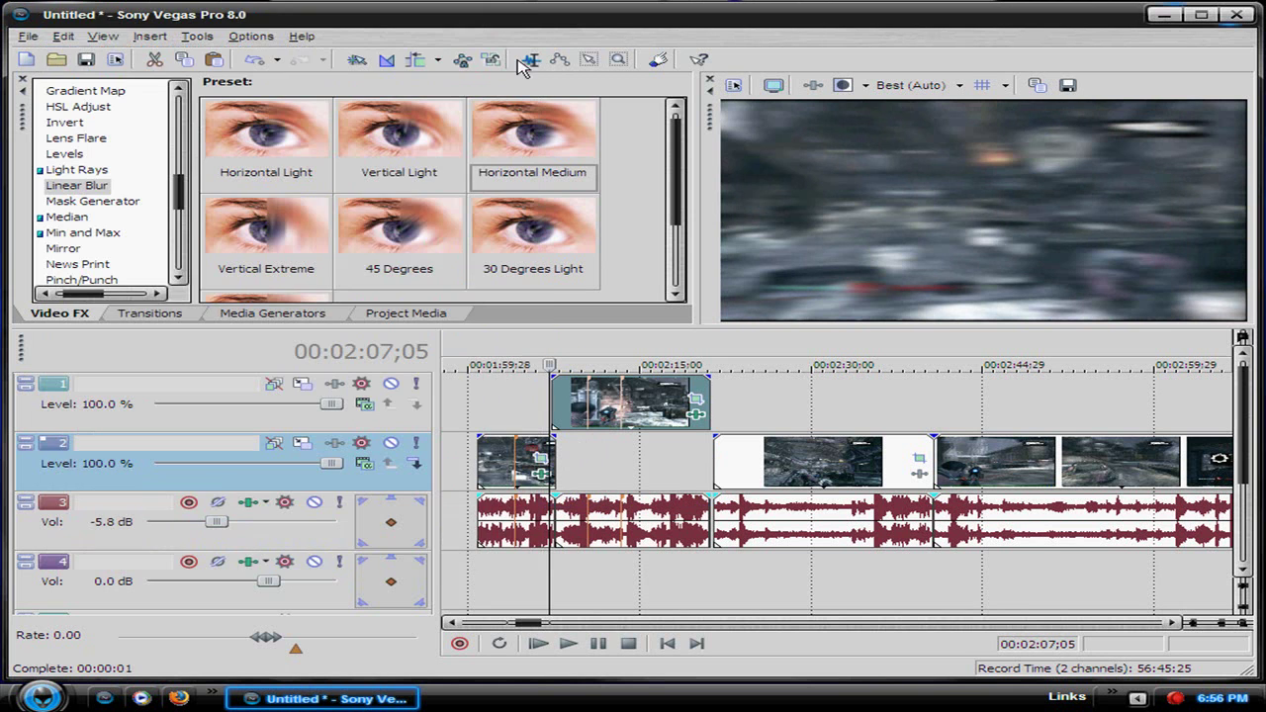
{"action": "left_click", "coordinate": [539, 456]}
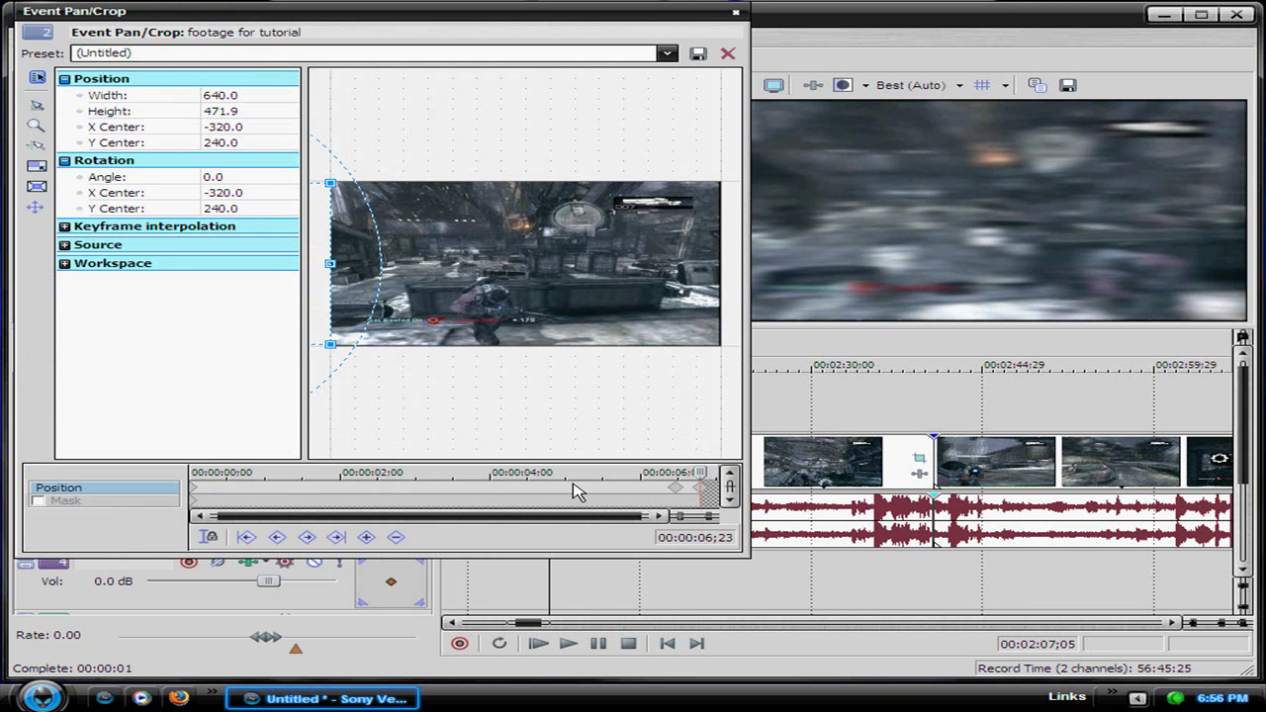
Step: Review the earlier clip's -320 slide-out, then nudge the track-1 clip to start where it ends
{"action": "left_click", "coordinate": [641, 494]}
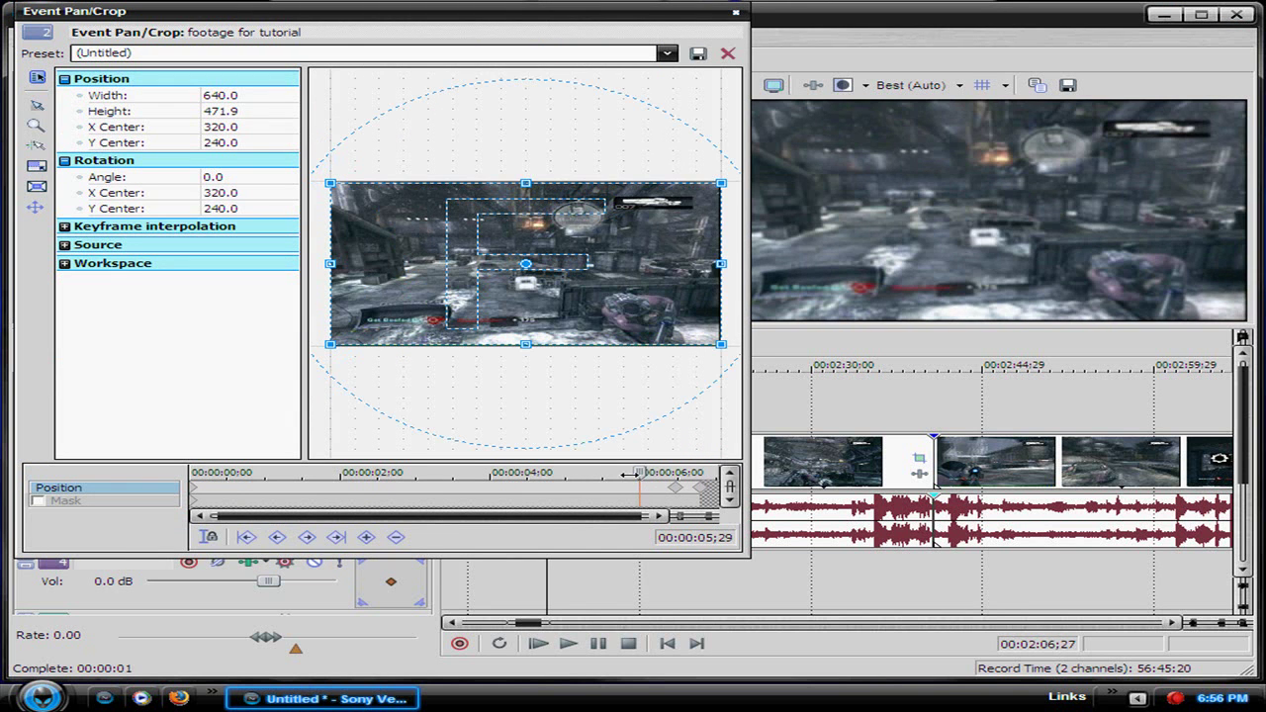
{"action": "left_click_drag", "start_coordinate": [637, 472], "coordinate": [663, 473]}
{"action": "key", "text": "Home"}
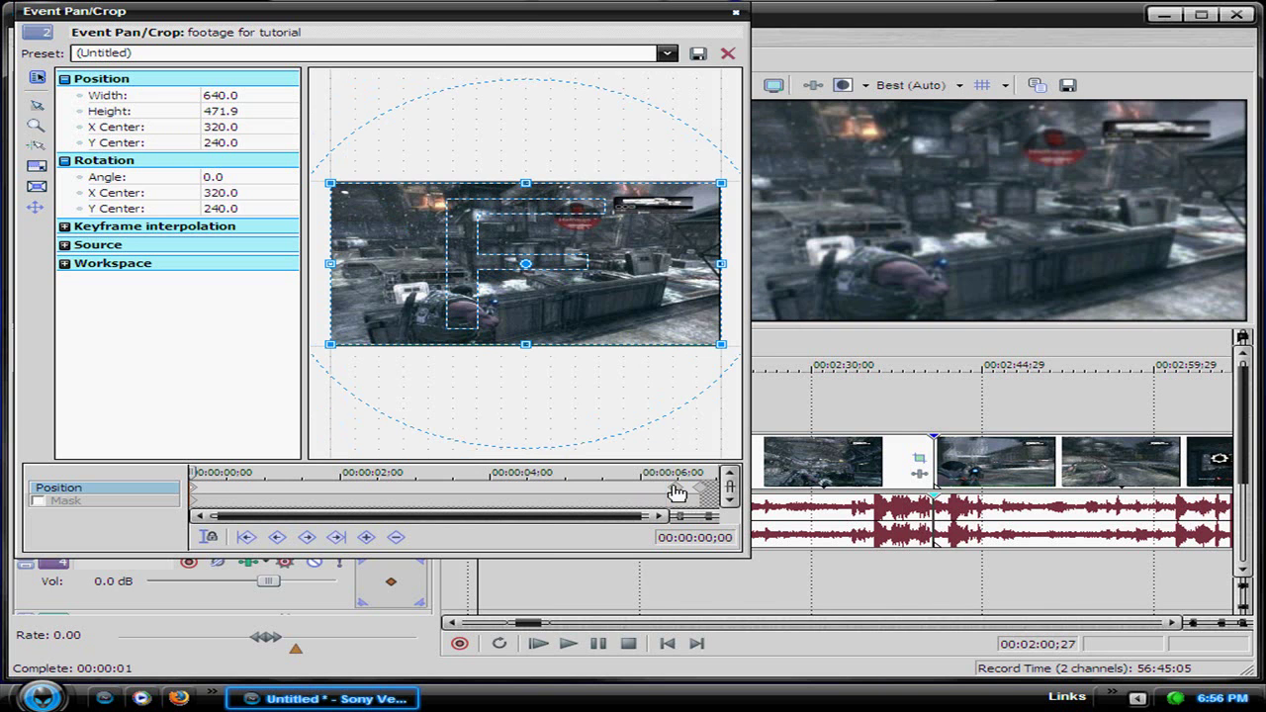
{"action": "left_click", "coordinate": [673, 473]}
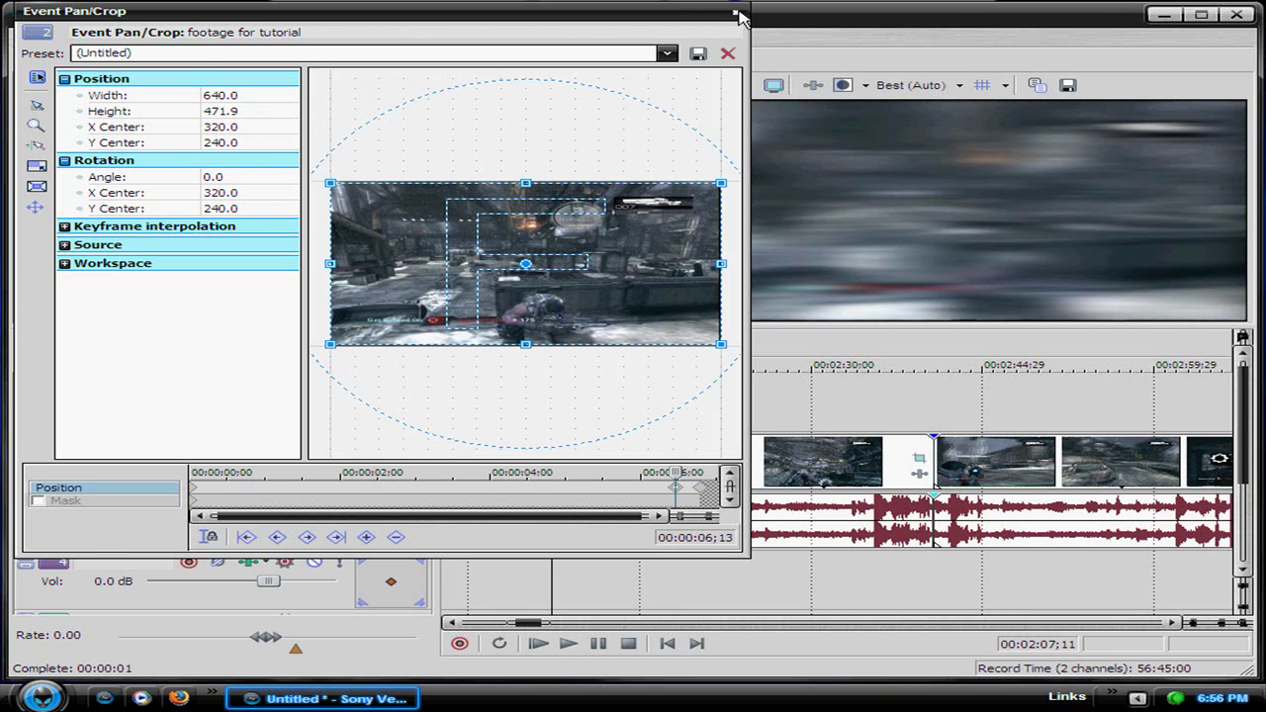
{"action": "left_click", "coordinate": [736, 14]}
{"action": "mouse_move", "coordinate": [593, 409]}
{"action": "left_mouse_down"}
{"action": "mouse_move", "coordinate": [630, 408]}
{"action": "mouse_move", "coordinate": [608, 409]}
{"action": "left_mouse_up"}
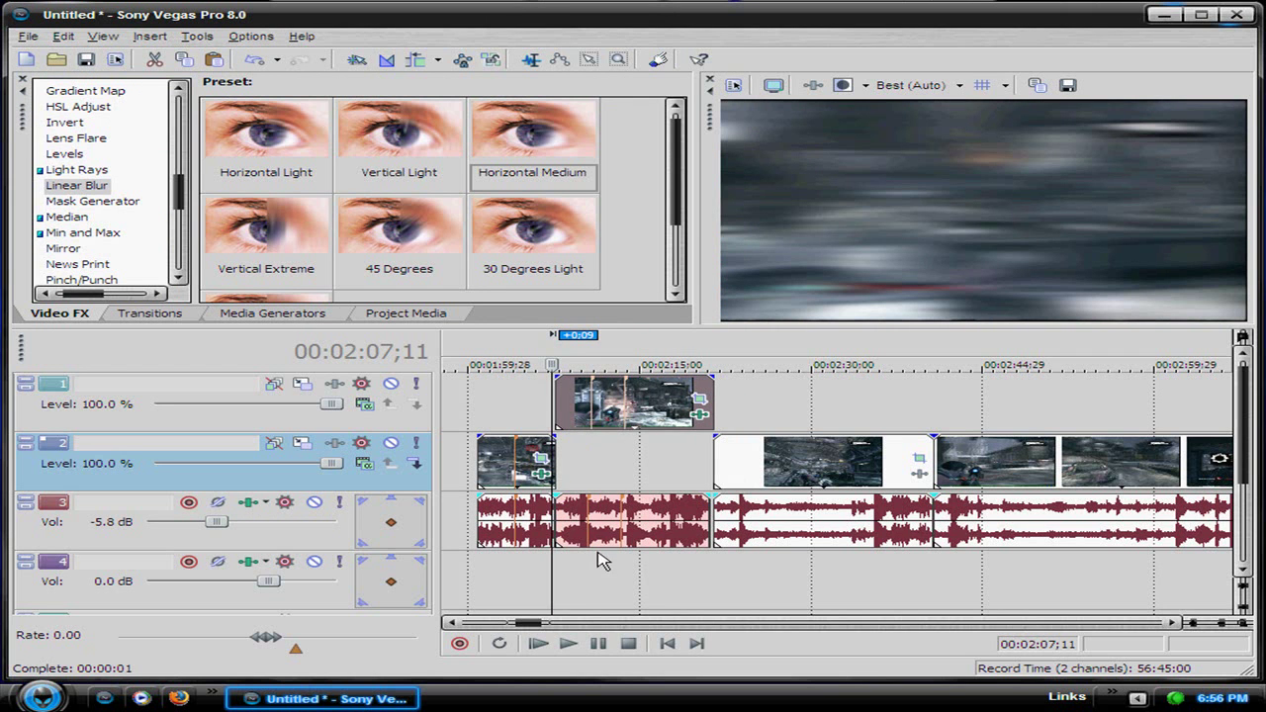
Step: Slide the next track-2 clip and its audio earlier to meet the track-1 clip, and step through the blurred cut
{"action": "mouse_move", "coordinate": [594, 532]}
{"action": "left_mouse_down"}
{"action": "mouse_move", "coordinate": [613, 584]}
{"action": "mouse_move", "coordinate": [614, 543]}
{"action": "left_mouse_up"}
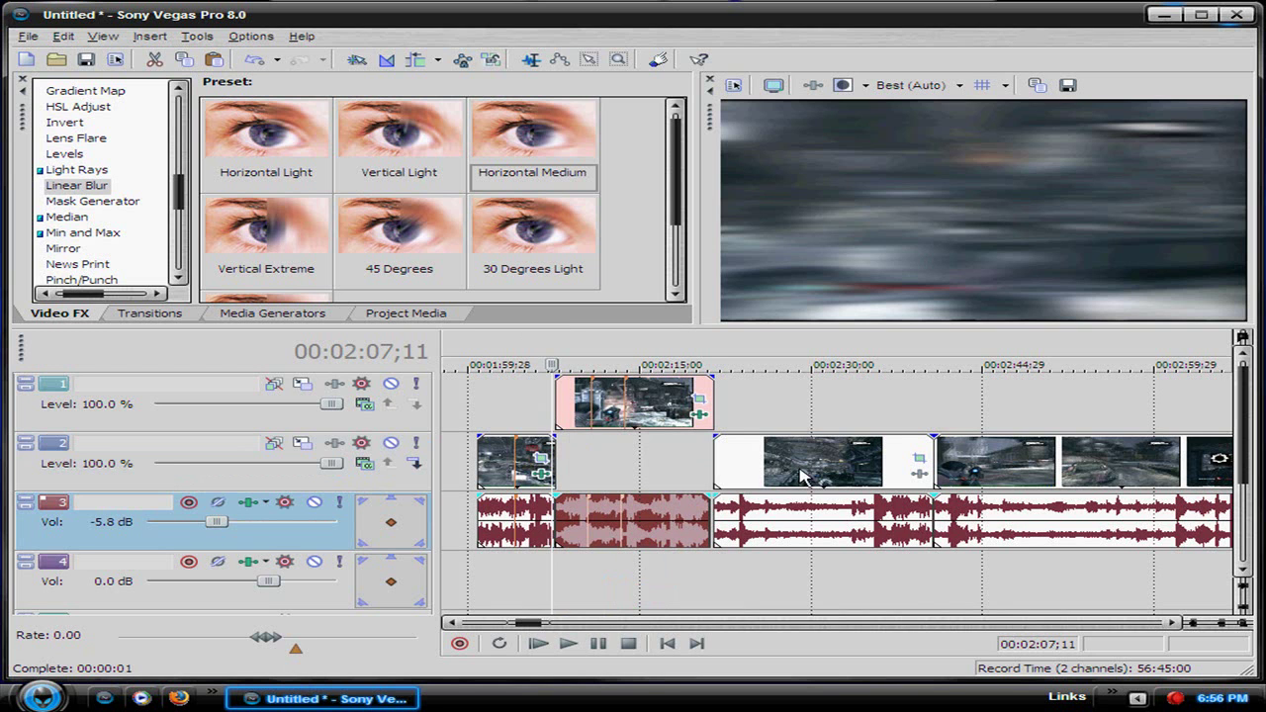
{"action": "mouse_move", "coordinate": [803, 478]}
{"action": "left_mouse_down"}
{"action": "mouse_move", "coordinate": [777, 466]}
{"action": "mouse_move", "coordinate": [790, 465]}
{"action": "left_mouse_up"}
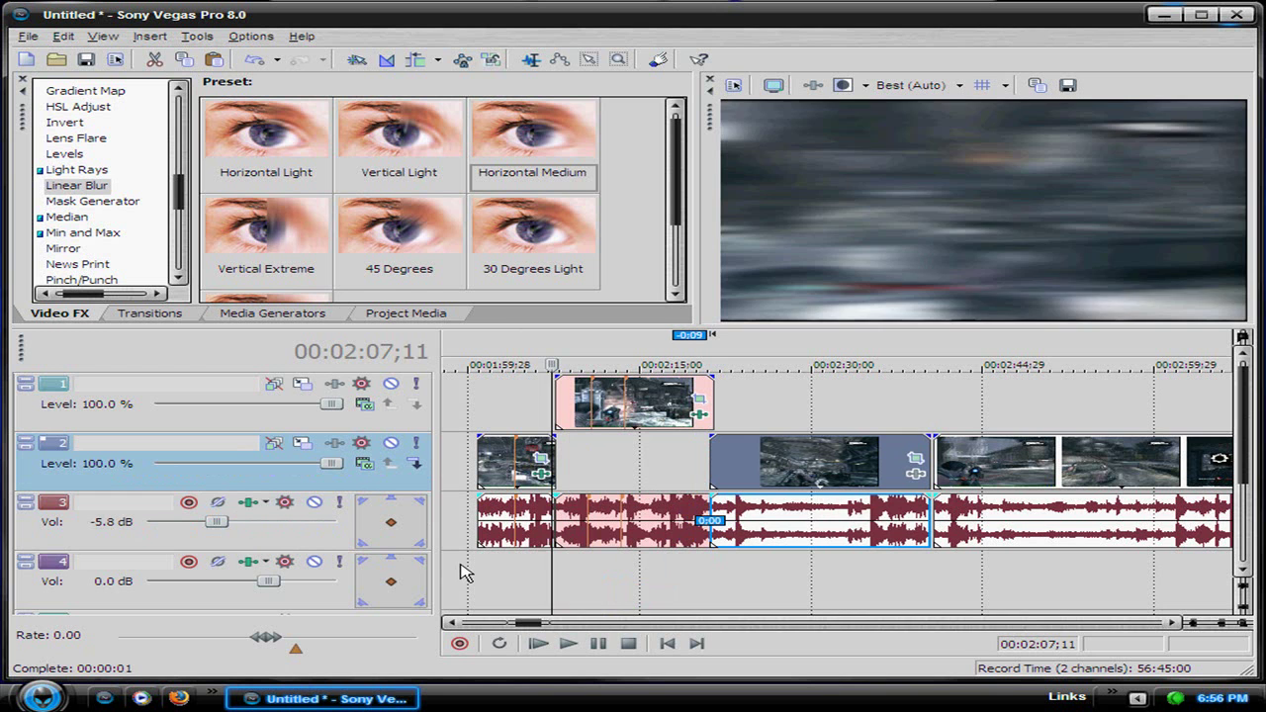
{"action": "key", "text": "Left"}
{"action": "key", "text": "Left"}
{"action": "key", "text": "Left"}
{"action": "key", "text": "Left"}
{"action": "key", "text": "Left"}
{"action": "key", "text": "Left"}
{"action": "key", "text": "Left"}
{"action": "key", "text": "Left"}
{"action": "key", "text": "Left"}
{"action": "key", "text": "Left"}
{"action": "key", "text": "Left"}
{"action": "key", "text": "Left"}
{"action": "key", "text": "Left"}
{"action": "key", "text": "Left"}
{"action": "key", "text": "Left"}
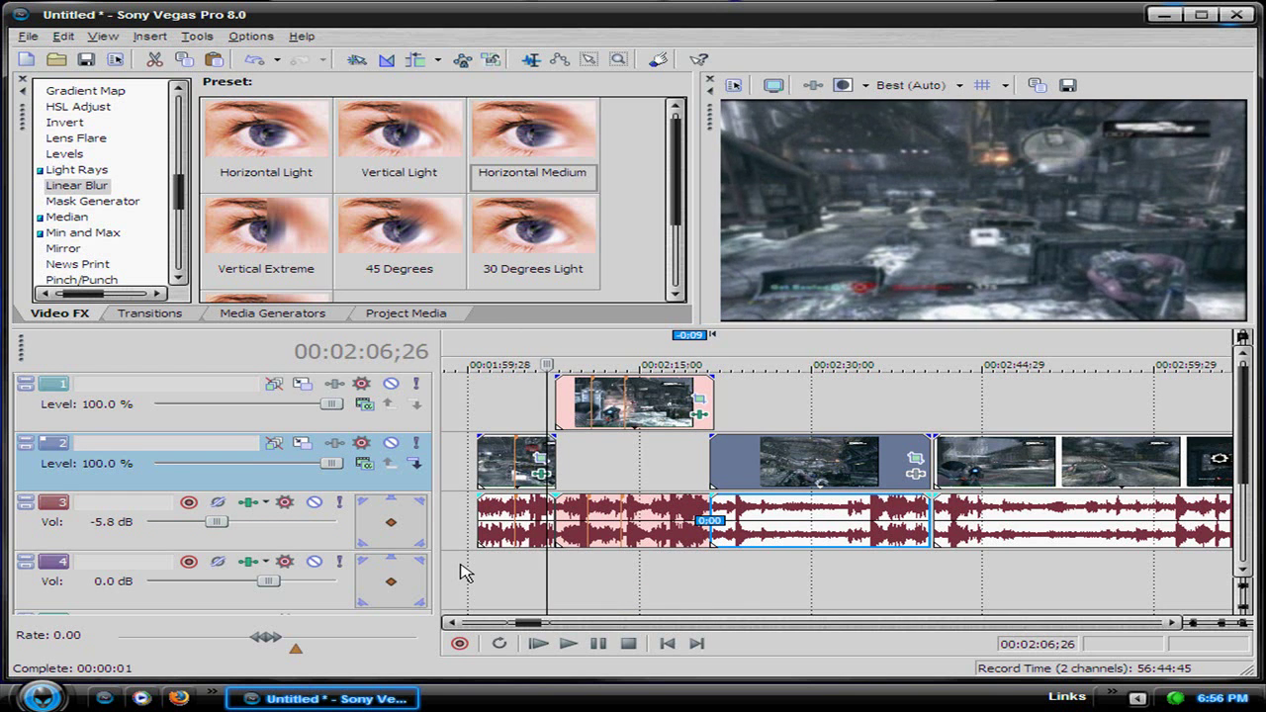
{"action": "key", "text": "Right"}
{"action": "key", "text": "Right"}
{"action": "key", "text": "Right"}
{"action": "key", "text": "Right"}
{"action": "key", "text": "Right"}
{"action": "key", "text": "Right"}
{"action": "key", "text": "Right"}
{"action": "key", "text": "Right"}
{"action": "key", "text": "Right"}
{"action": "key", "text": "Right"}
{"action": "key", "text": "Right"}
{"action": "key", "text": "Right"}
{"action": "key", "text": "Right"}
{"action": "key", "text": "Right"}
{"action": "key", "text": "Right"}
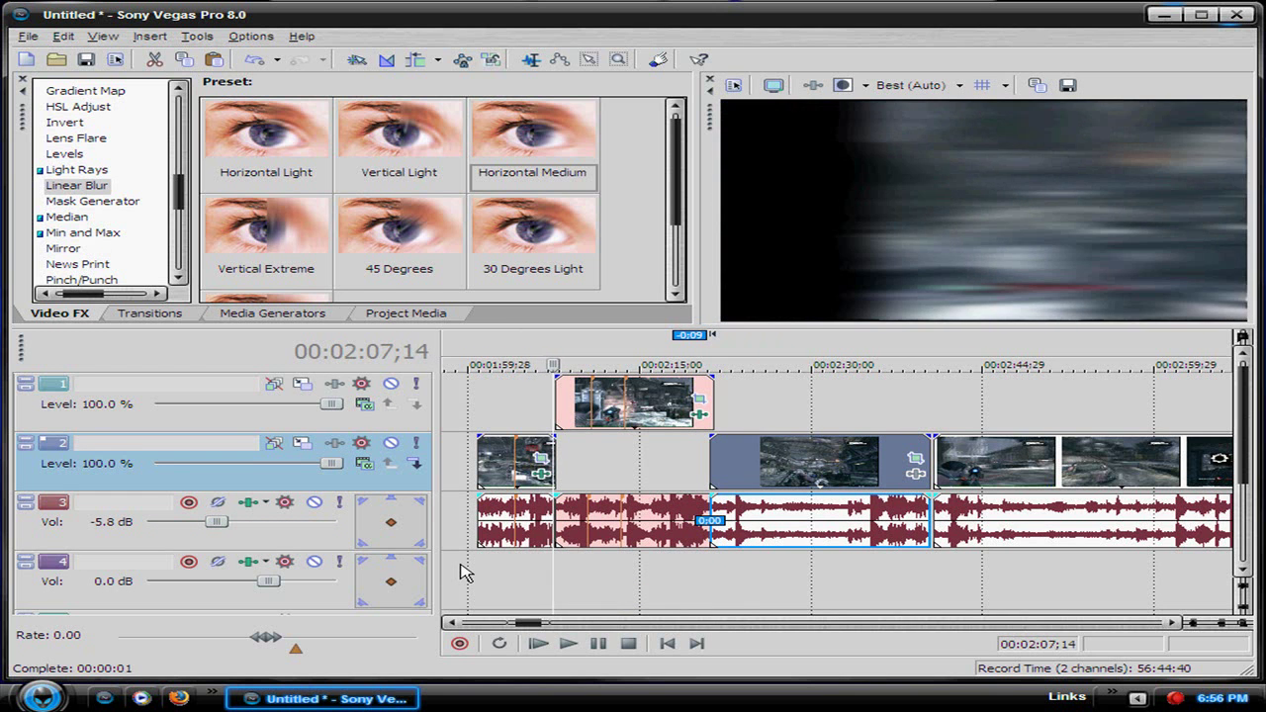
{"action": "key", "text": "Right"}
{"action": "key", "text": "Right"}
{"action": "key", "text": "Right"}
{"action": "key", "text": "Right"}
{"action": "key", "text": "Right"}
{"action": "key", "text": "Right"}
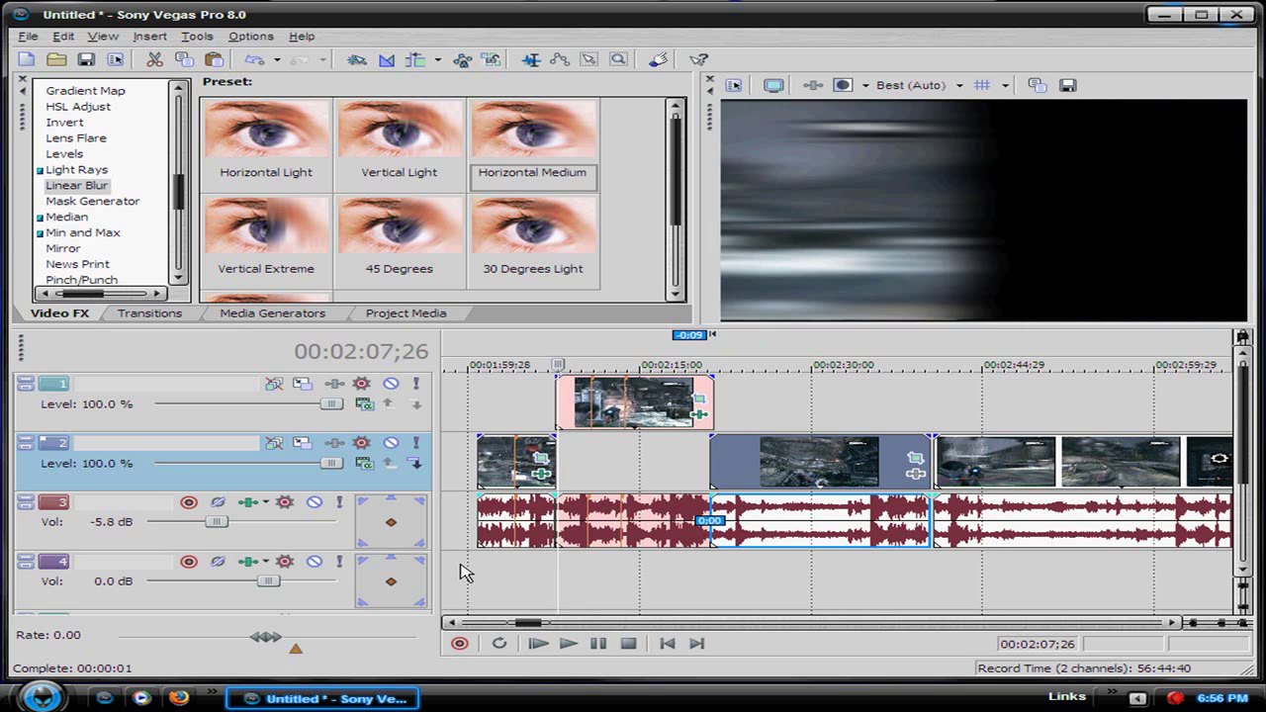
{"action": "key", "text": "Right"}
{"action": "key", "text": "Right"}
{"action": "key", "text": "Right"}
{"action": "key", "text": "Right"}
{"action": "key", "text": "Right"}
{"action": "key", "text": "Right"}
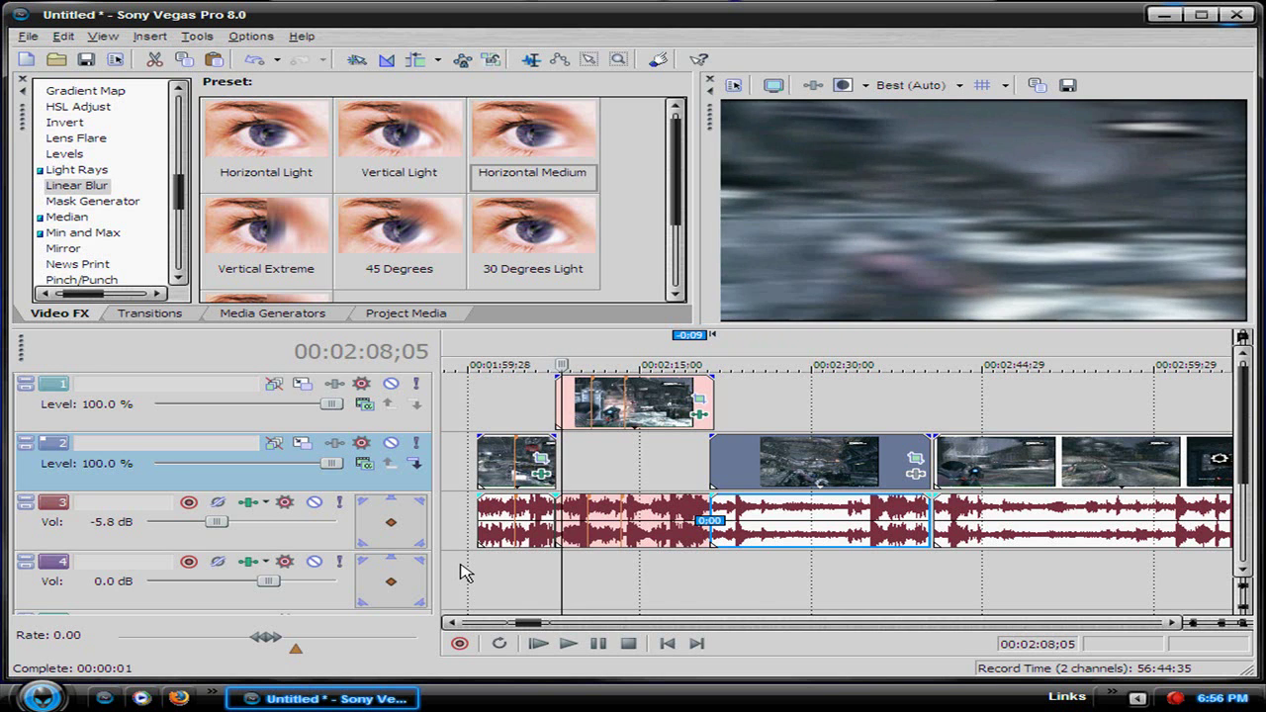
{"action": "key", "text": "Left"}
{"action": "key", "text": "Left"}
{"action": "key", "text": "Left"}
{"action": "key", "text": "Left"}
{"action": "key", "text": "Left"}
{"action": "key", "text": "Left"}
{"action": "key", "text": "Left"}
{"action": "key", "text": "Left"}
{"action": "key", "text": "Left"}
{"action": "key", "text": "Left"}
{"action": "key", "text": "Left"}
{"action": "key", "text": "Left"}
{"action": "key", "text": "Left"}
{"action": "key", "text": "Left"}
{"action": "key", "text": "Left"}
{"action": "key", "text": "Left"}
{"action": "key", "text": "Left"}
{"action": "key", "text": "Left"}
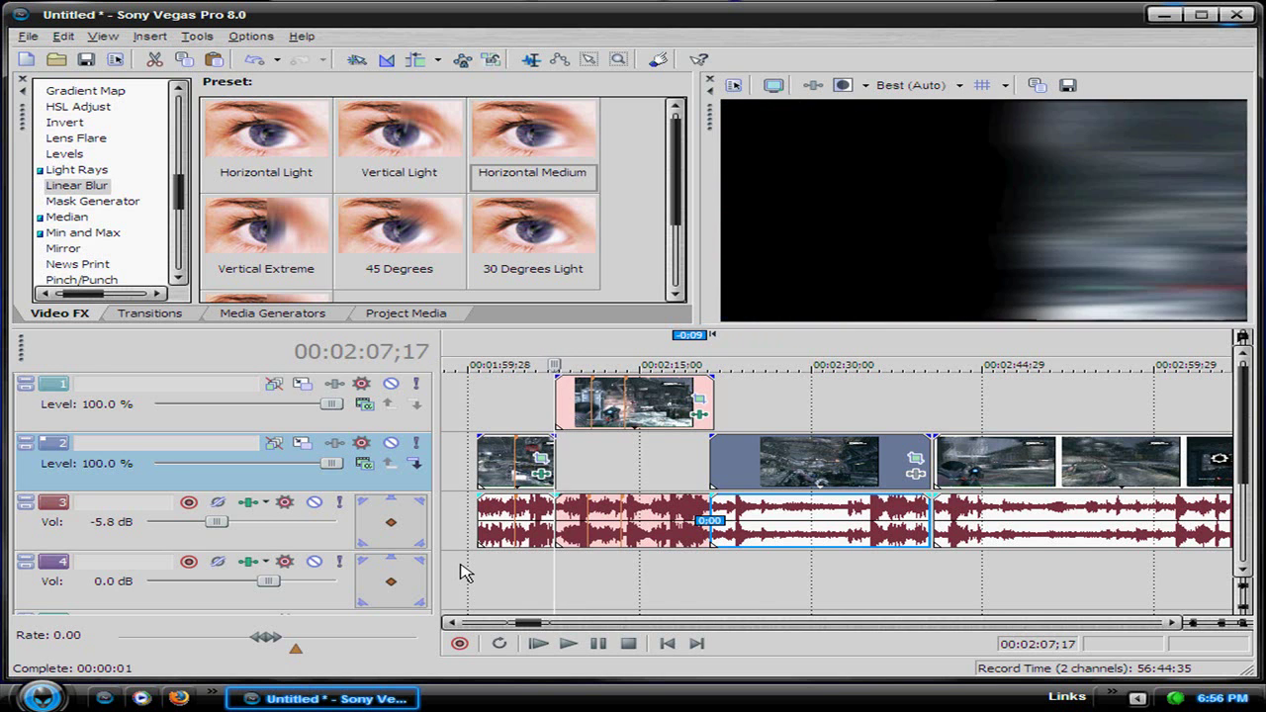
{"action": "key", "text": "Left"}
{"action": "key", "text": "Left"}
{"action": "key", "text": "Left"}
{"action": "key", "text": "Right"}
{"action": "key", "text": "Right"}
{"action": "key", "text": "Right"}
{"action": "key", "text": "Left"}
{"action": "key", "text": "Left"}
{"action": "key", "text": "Left"}
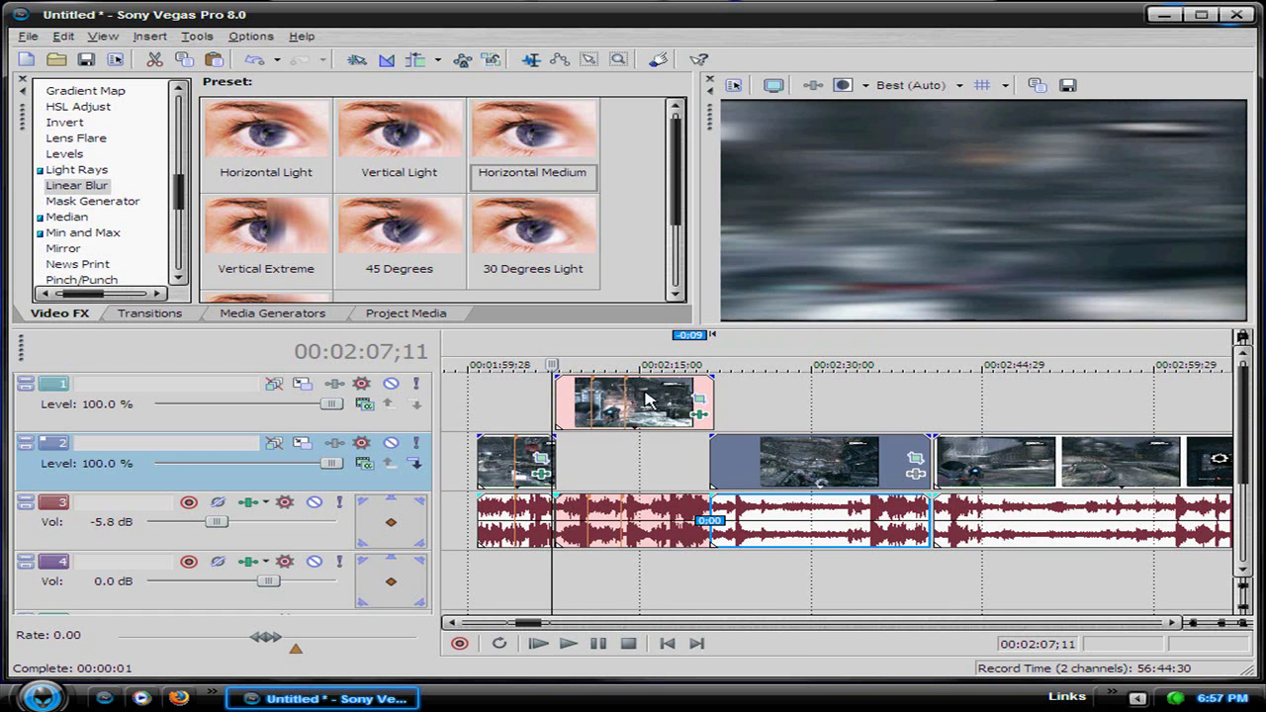
Step: Review both clips' slide motions, then drag the track-1 clips about 9 frames earlier to overlap
{"action": "left_click", "coordinate": [706, 403]}
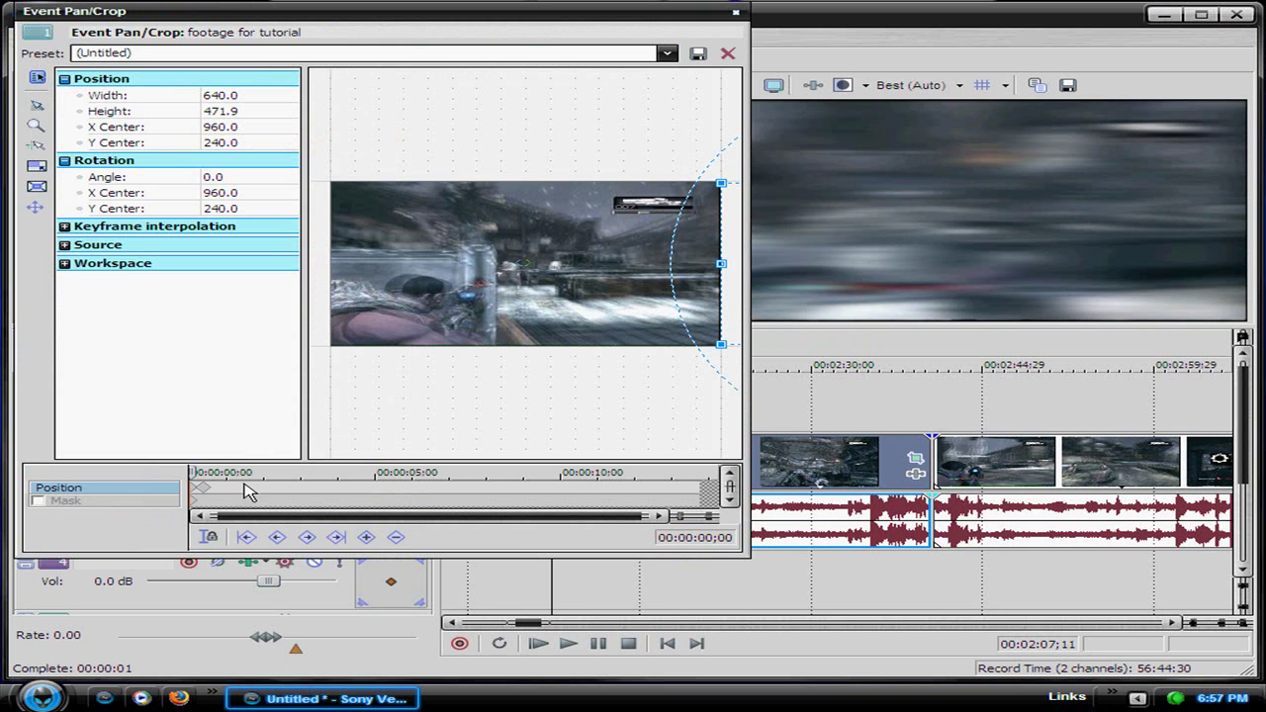
{"action": "key", "text": "space"}
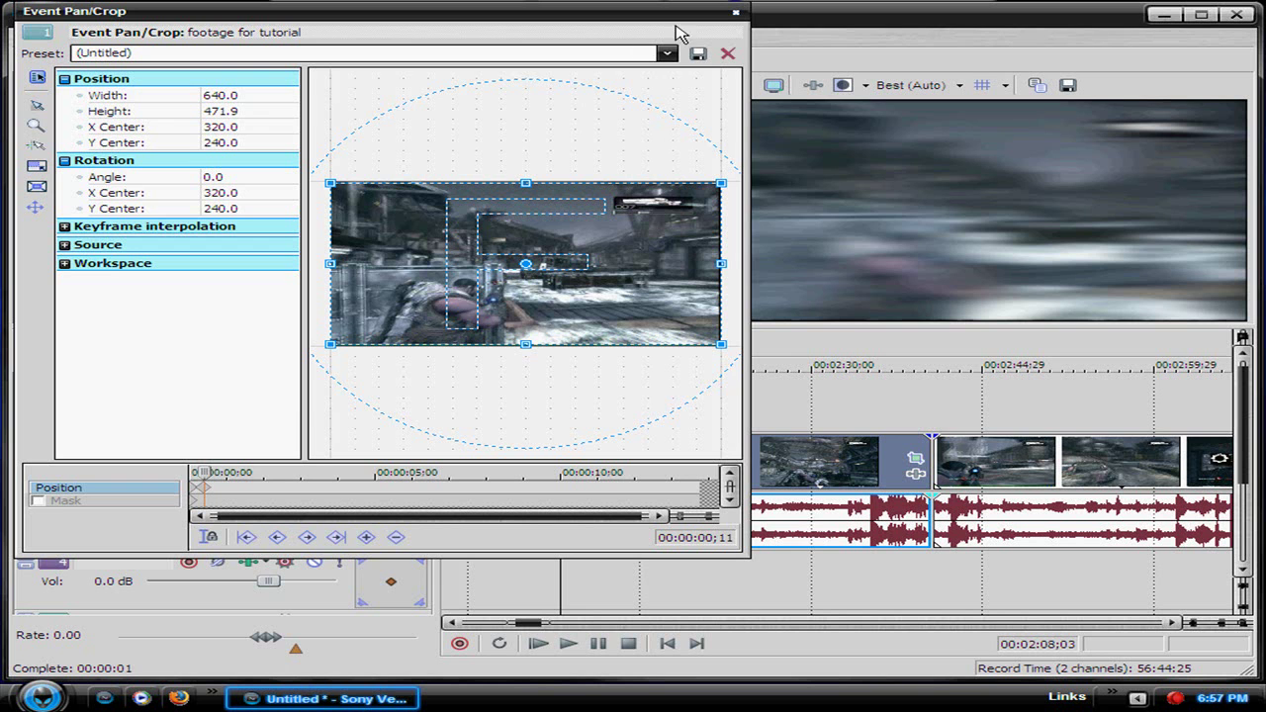
{"action": "left_click", "coordinate": [737, 15]}
{"action": "scroll", "coordinate": [586, 441], "scroll_direction": "up", "scroll_amount": 4}
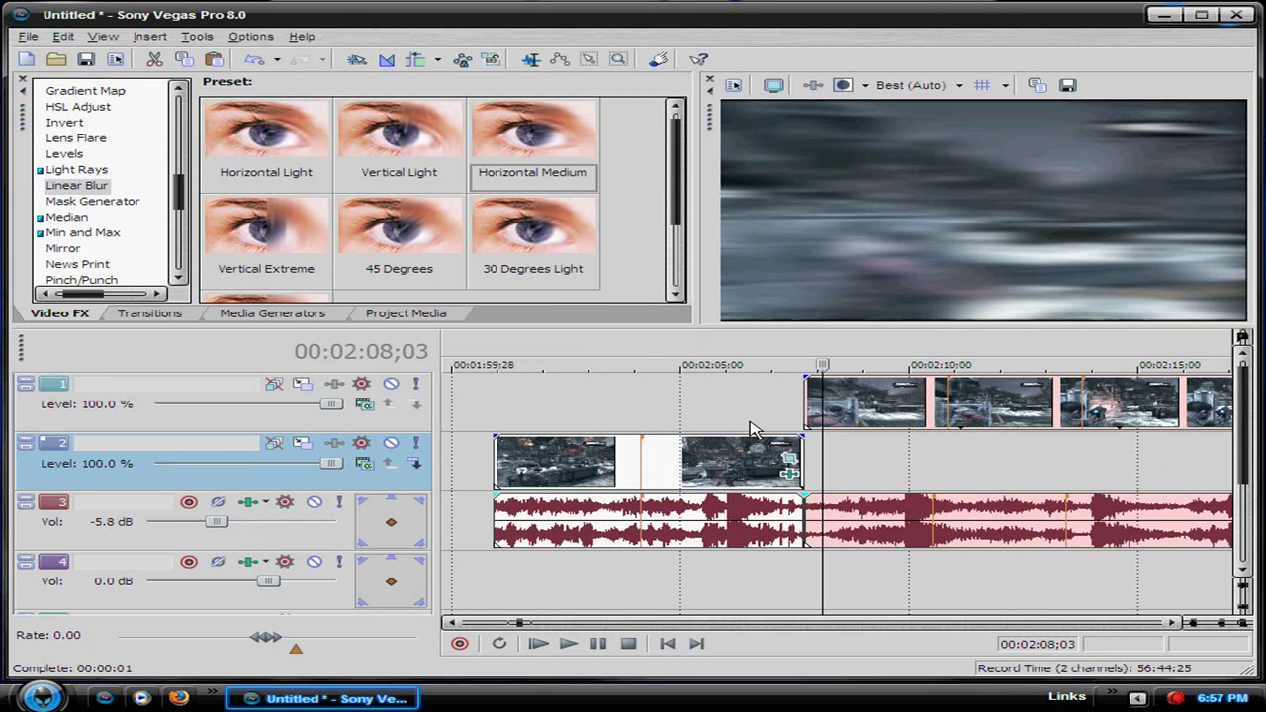
{"action": "left_click", "coordinate": [790, 460]}
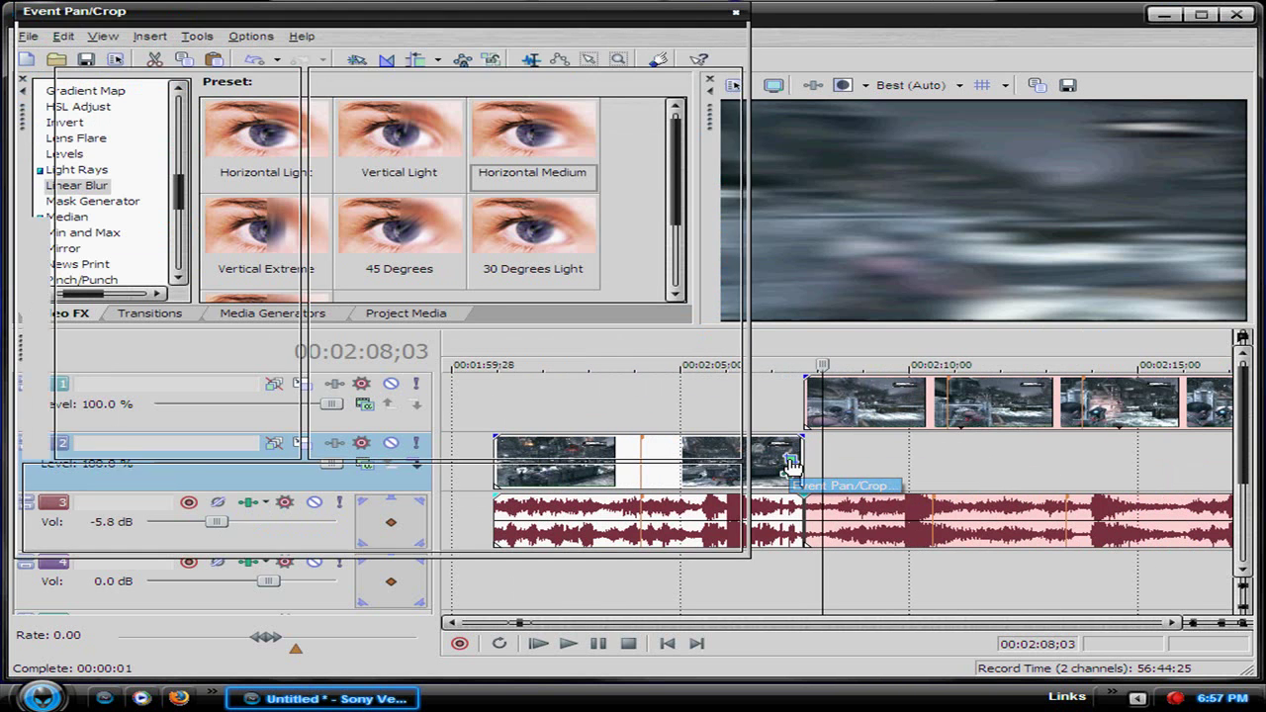
{"action": "left_click", "coordinate": [672, 492]}
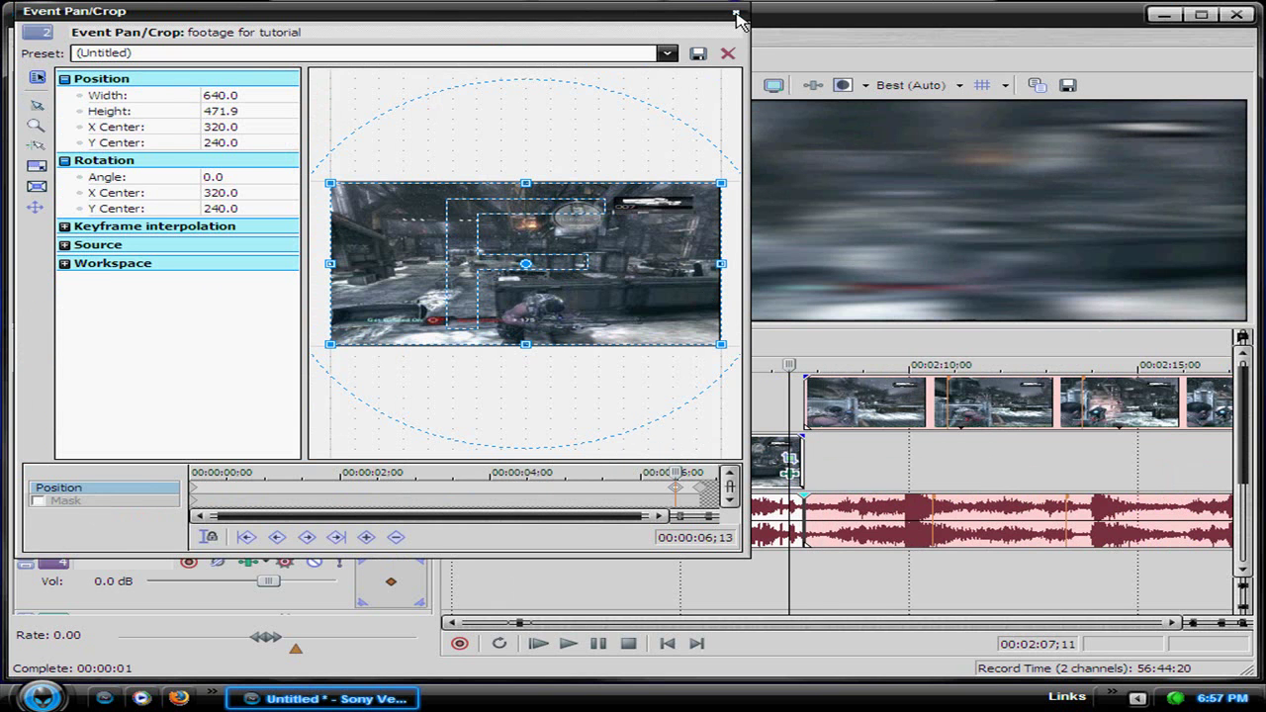
{"action": "left_click", "coordinate": [735, 15]}
{"action": "left_click_drag", "start_coordinate": [969, 423], "coordinate": [952, 423]}
{"action": "key", "text": "space"}
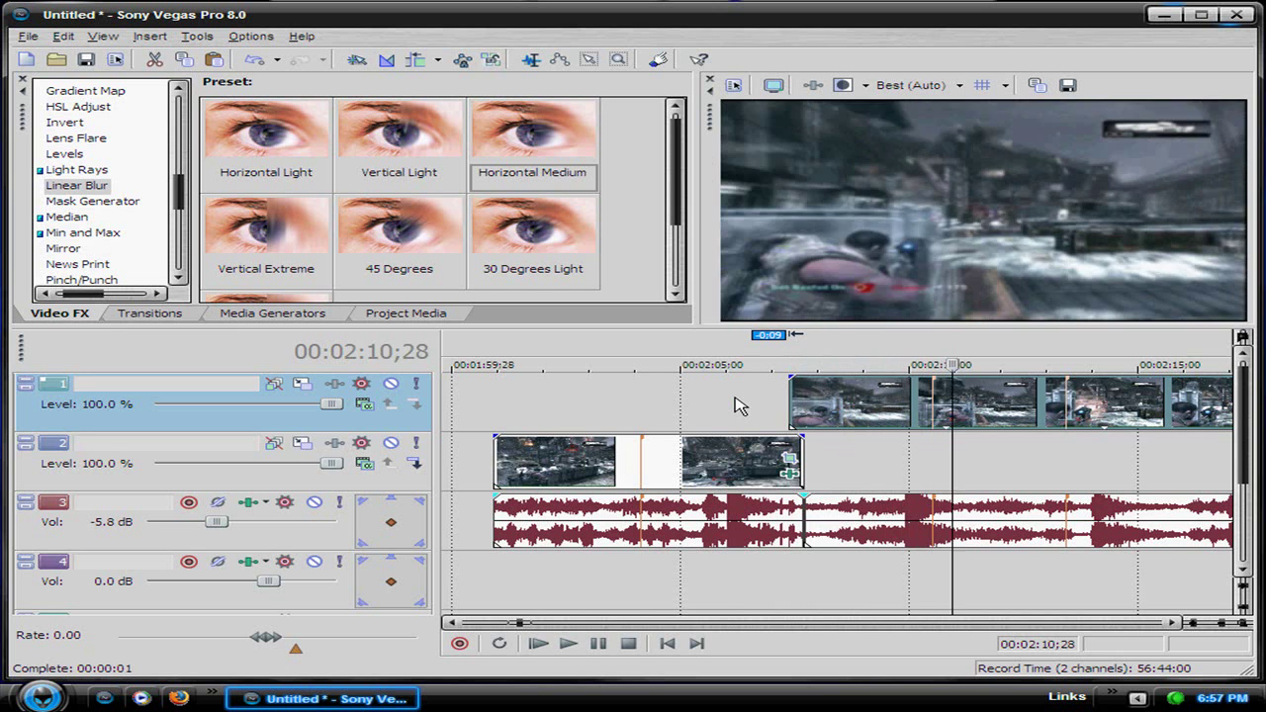
Step: Split the top-track clip and its audio at a chosen point and review the playback
{"action": "key", "text": "j"}
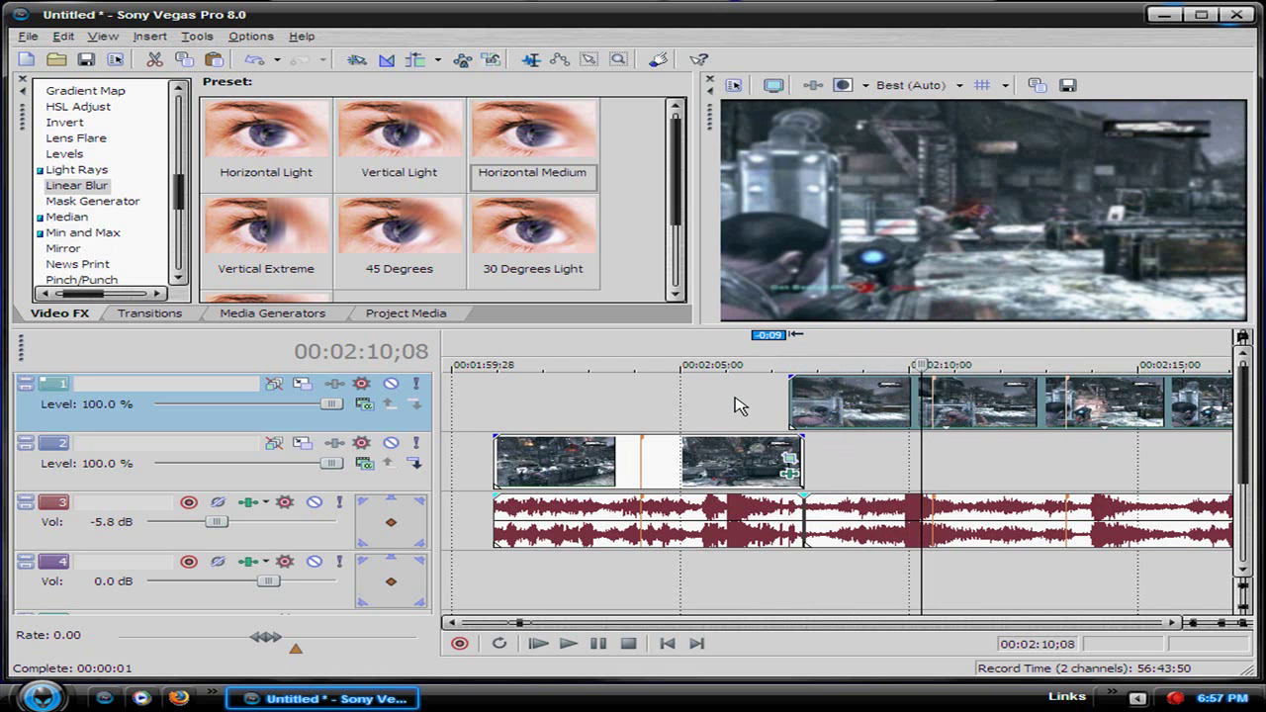
{"action": "key", "text": "l"}
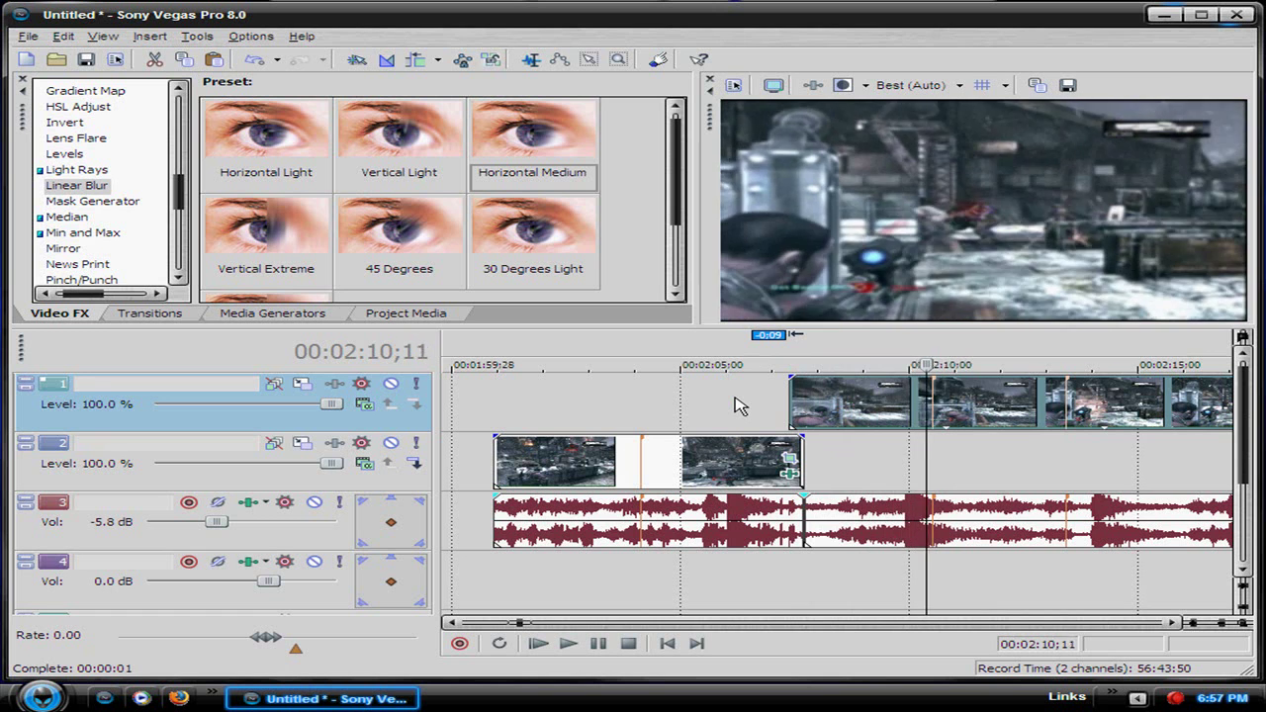
{"action": "key", "text": "s"}
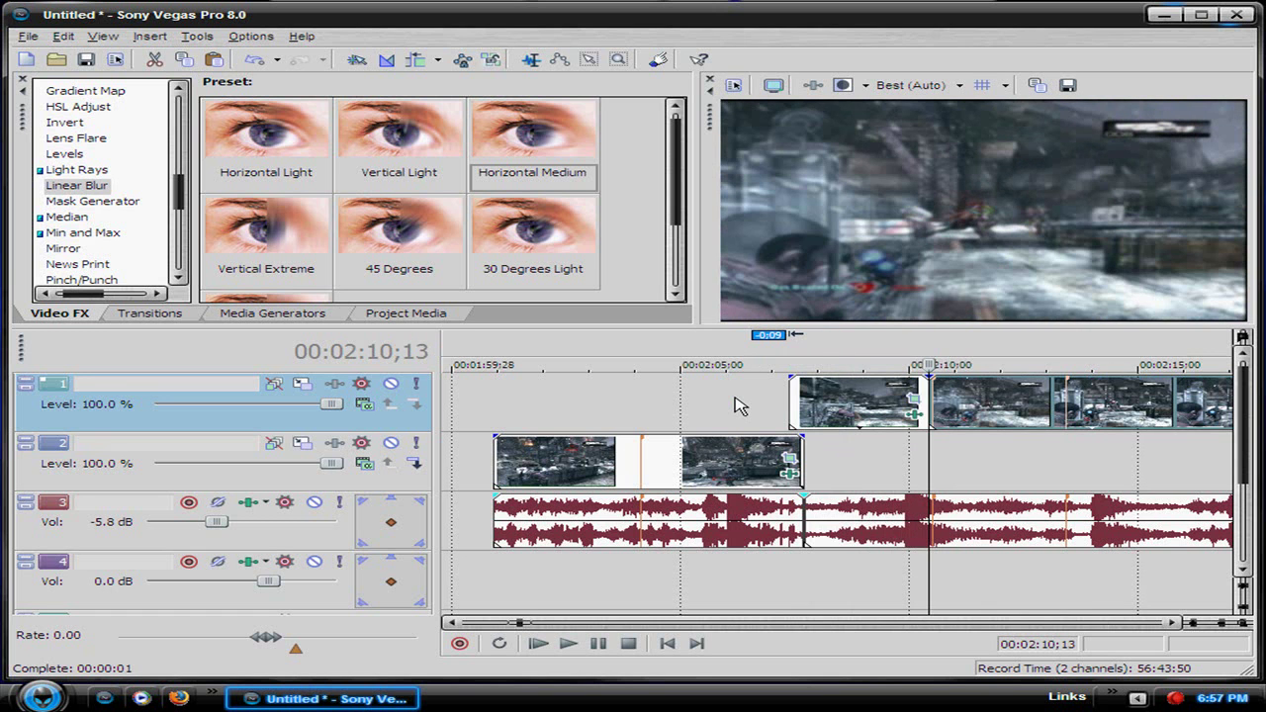
{"action": "left_click", "coordinate": [933, 523]}
{"action": "key", "text": "s"}
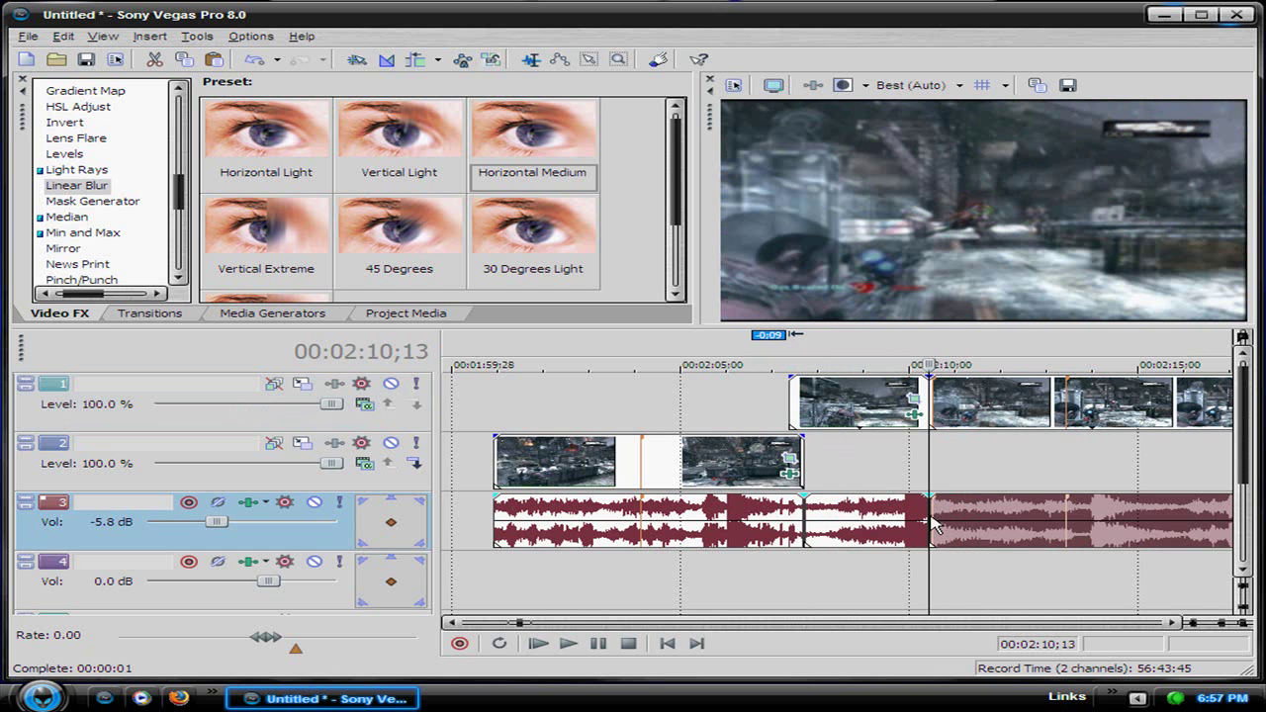
{"action": "key", "text": "space"}
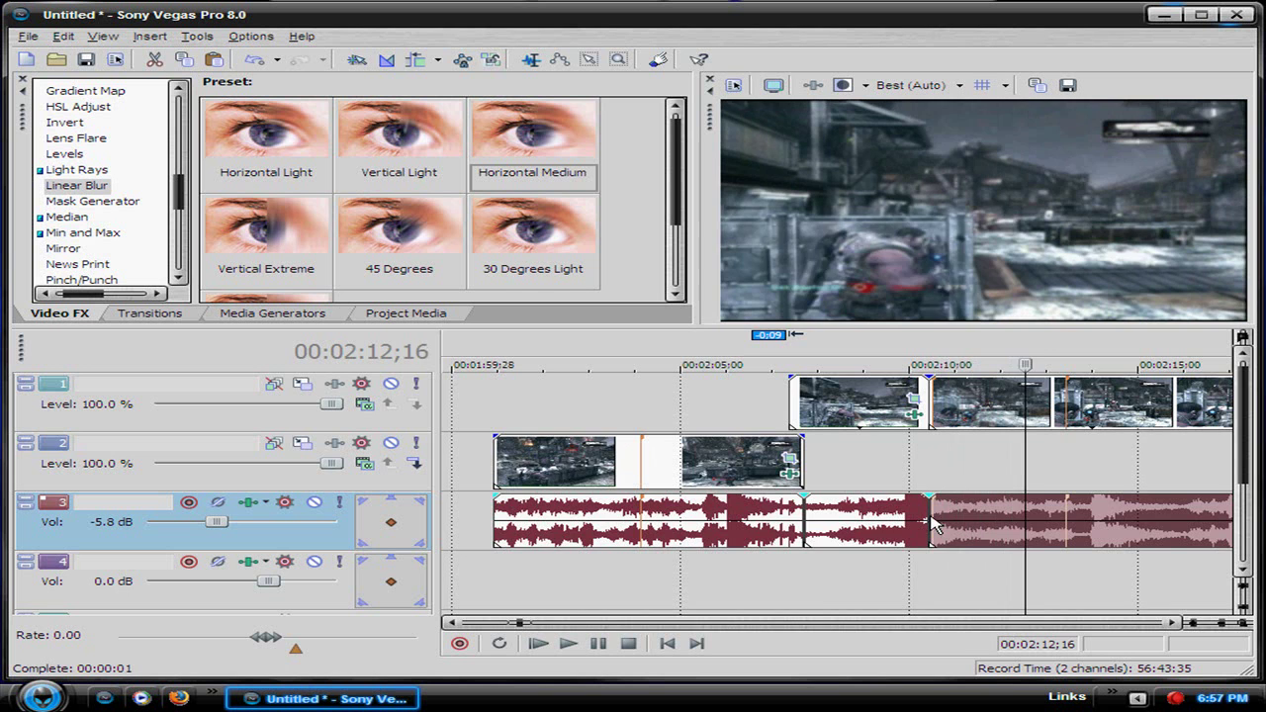
{"action": "key", "text": "space"}
{"action": "scroll", "coordinate": [944, 539], "scroll_direction": "down", "scroll_amount": 2}
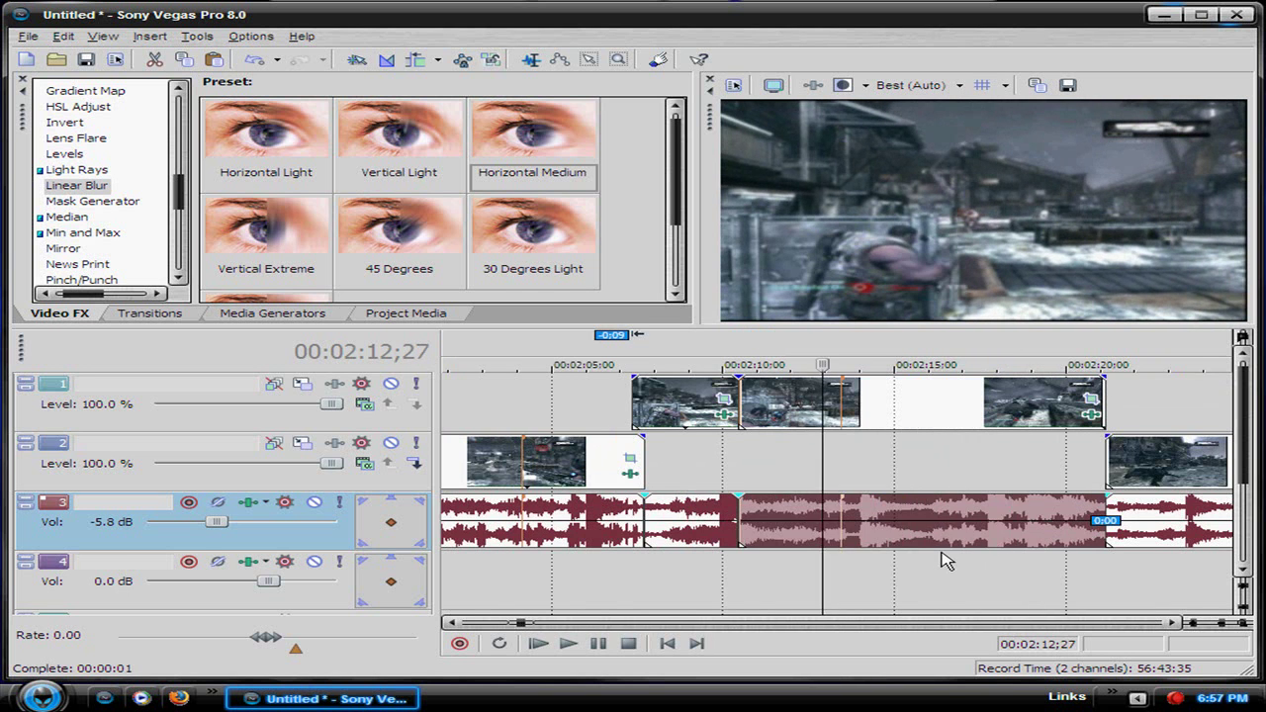
{"action": "left_click", "coordinate": [941, 556]}
{"action": "key", "text": "space"}
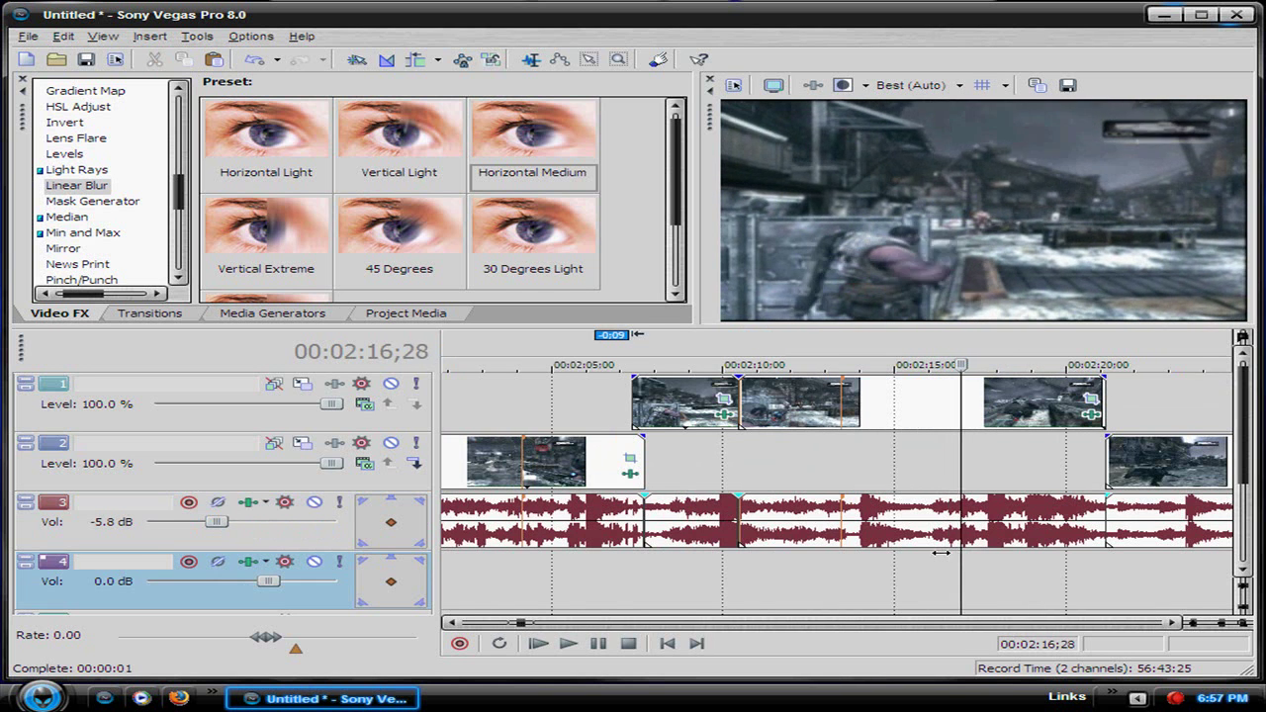
{"action": "key", "text": "space"}
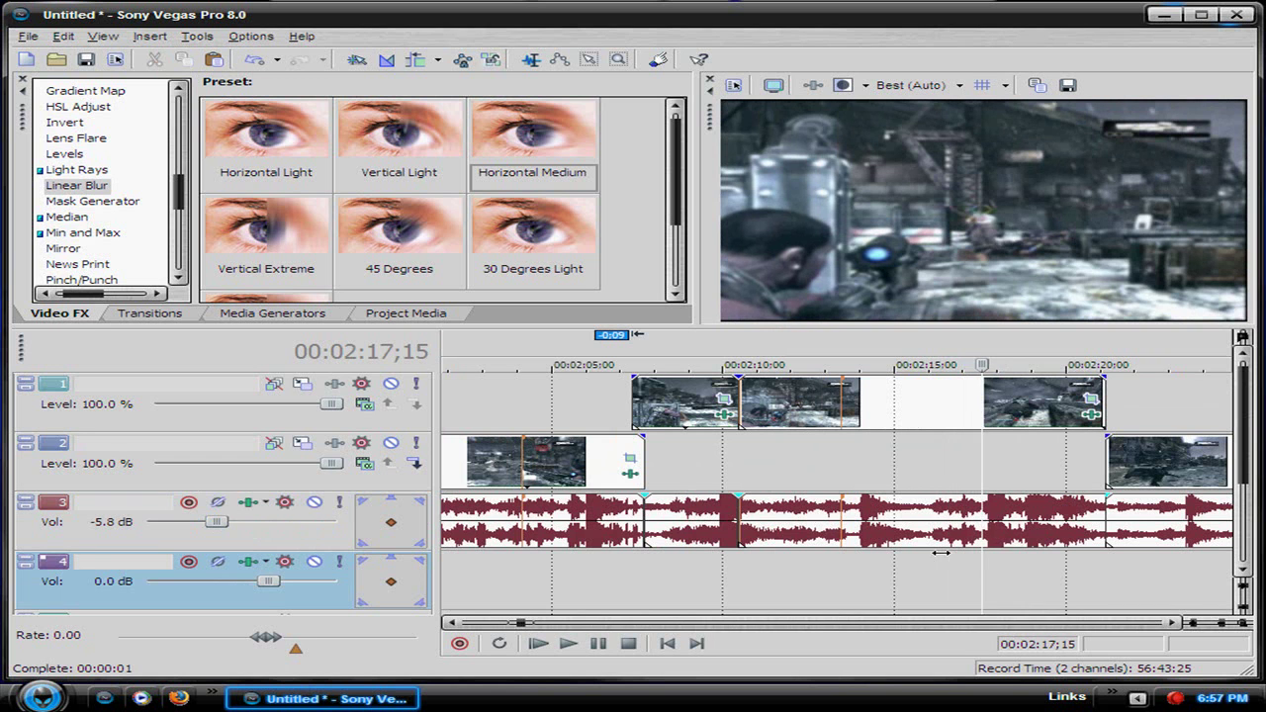
Step: Trim the middle clip's end and slide the later track-1 and track-2 clips left to close the gaps
{"action": "left_click", "coordinate": [890, 525]}
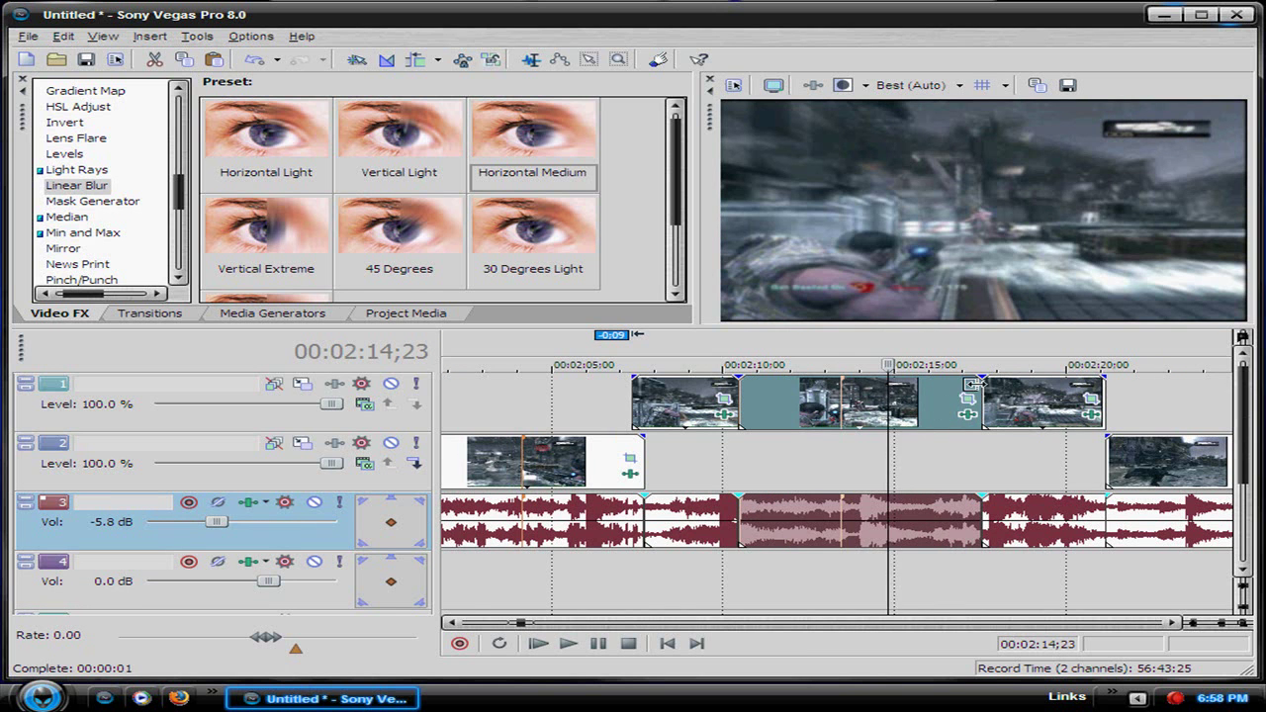
{"action": "left_click_drag", "start_coordinate": [982, 385], "coordinate": [831, 386]}
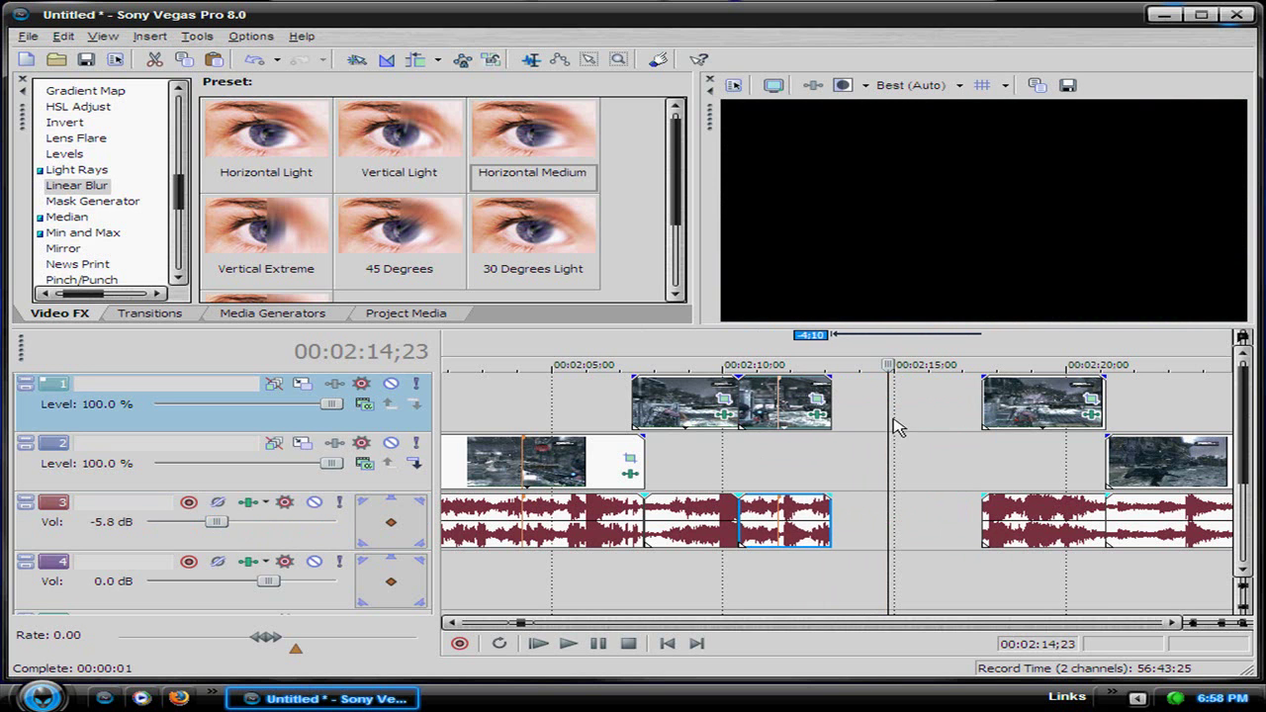
{"action": "left_click", "coordinate": [1066, 509]}
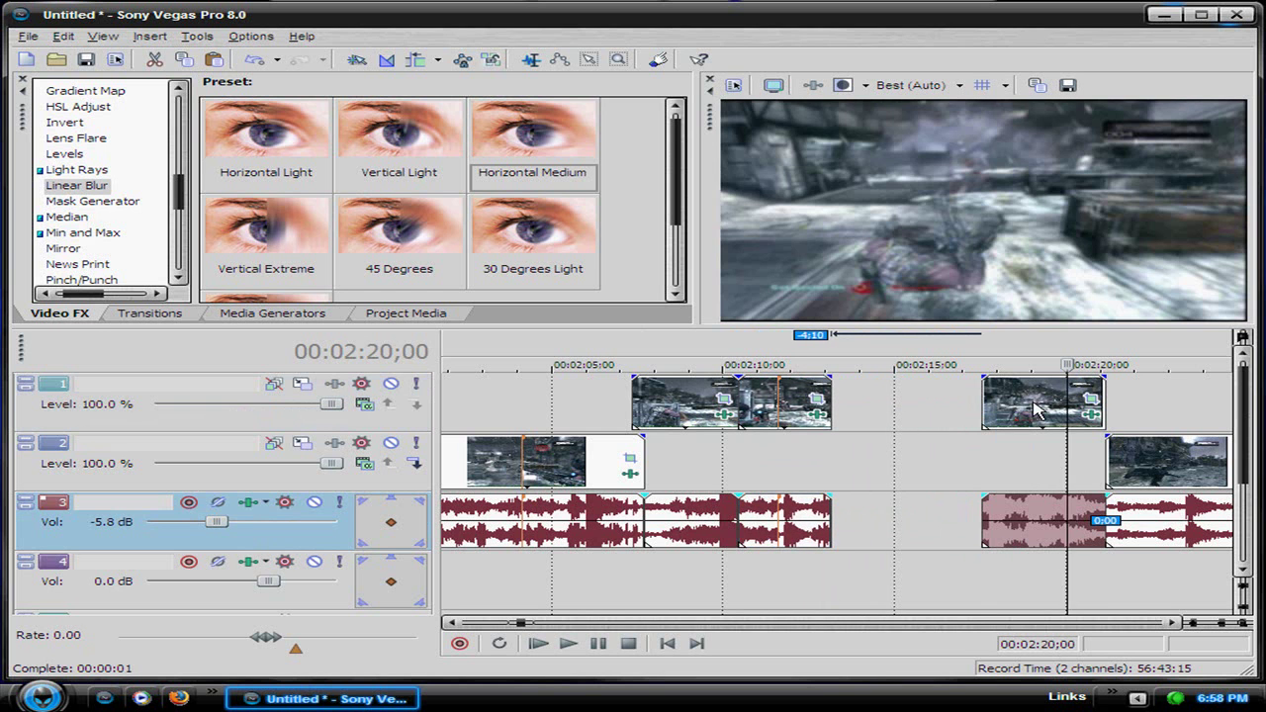
{"action": "left_click_drag", "start_coordinate": [1035, 410], "coordinate": [893, 406]}
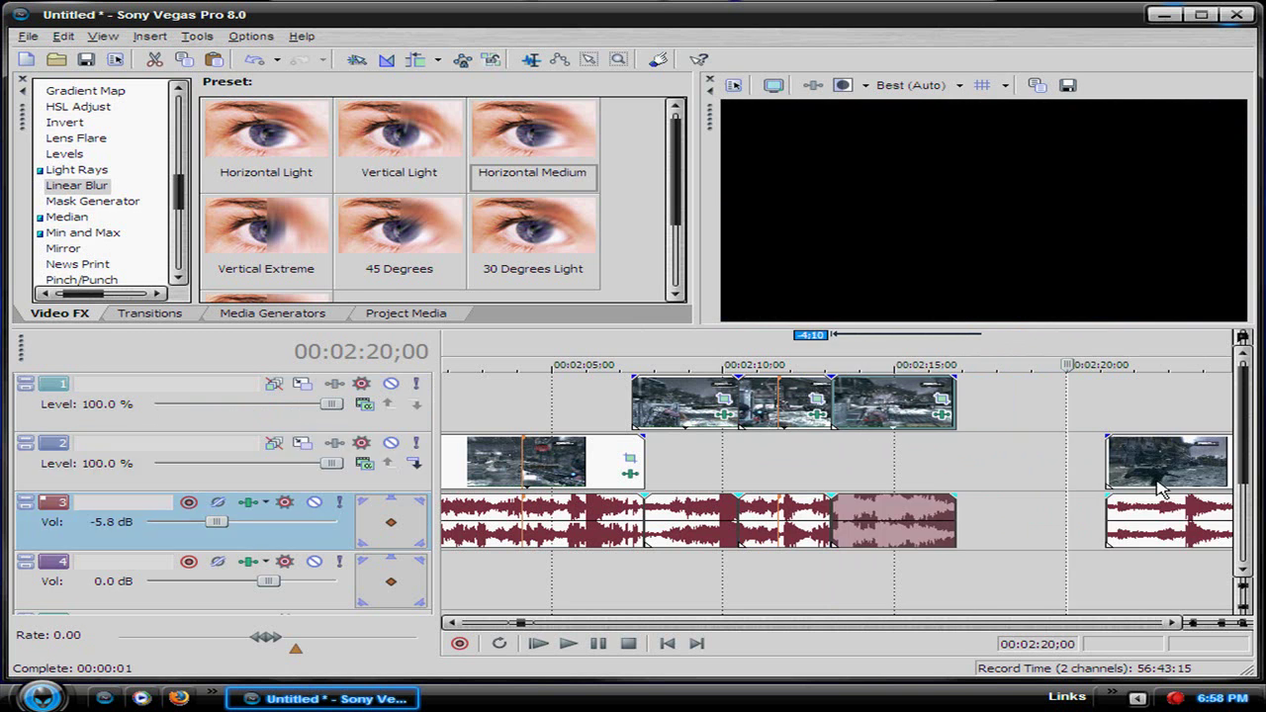
{"action": "left_click_drag", "start_coordinate": [1158, 483], "coordinate": [1014, 480]}
Step: Nudge the last track 2 clip left, then step frame by frame to the COG WON THE MATCH! victory screen
{"action": "scroll", "coordinate": [1088, 479], "scroll_direction": "down", "scroll_amount": 3}
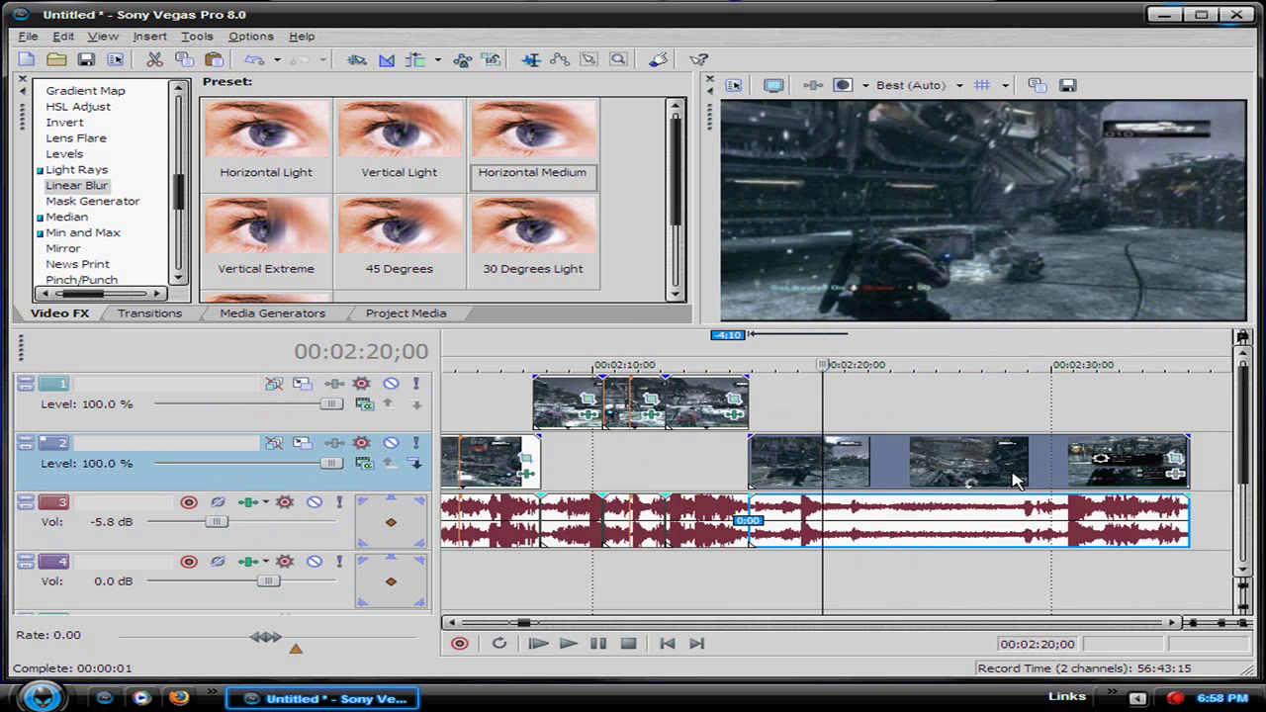
{"action": "left_click_drag", "start_coordinate": [1196, 480], "coordinate": [1133, 477]}
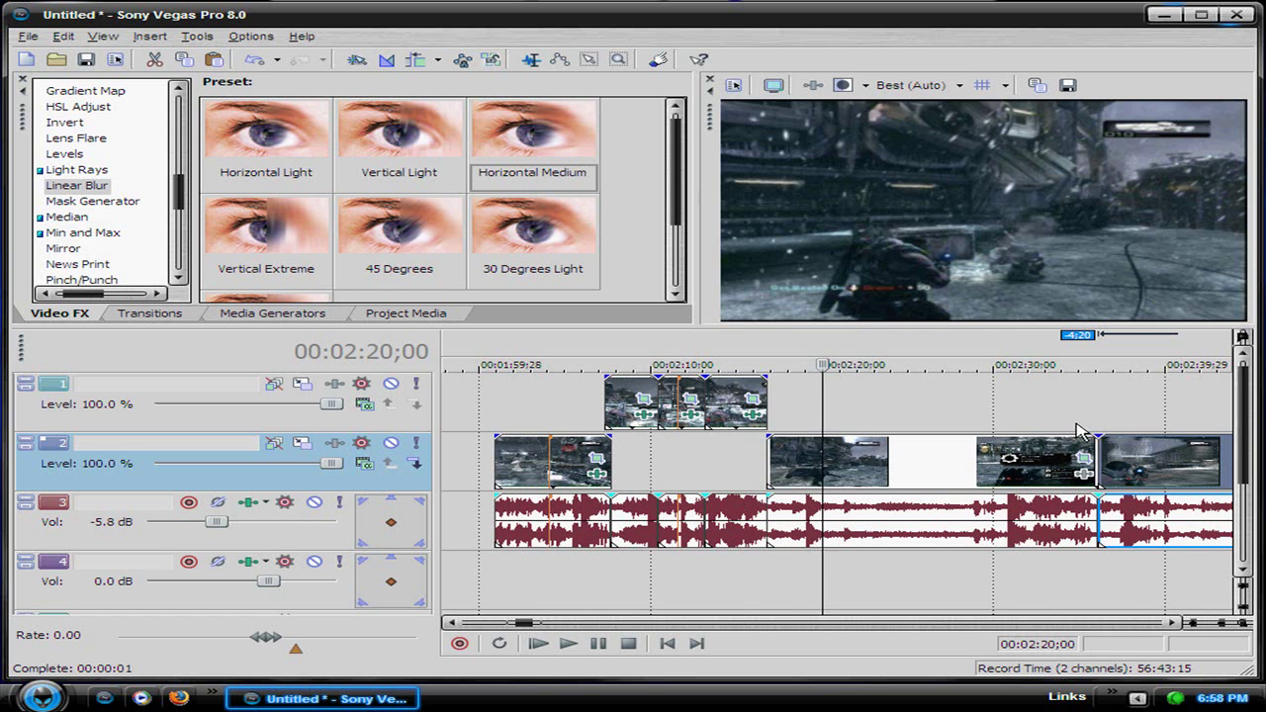
{"action": "left_click", "coordinate": [1042, 430]}
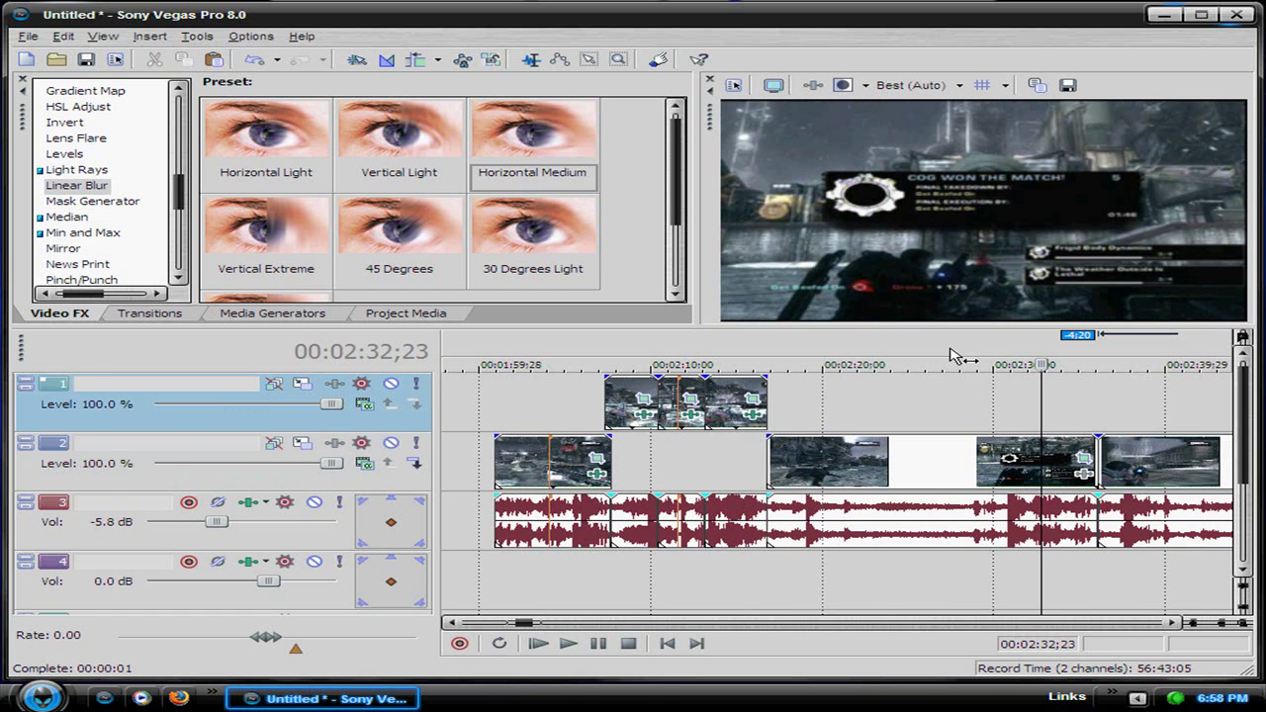
{"action": "key", "text": "Left"}
{"action": "key", "text": "Left"}
{"action": "key", "text": "Left"}
{"action": "key", "text": "Left"}
{"action": "key", "text": "Left"}
{"action": "key", "text": "Left"}
{"action": "key", "text": "Left"}
{"action": "key", "text": "Left"}
{"action": "key", "text": "Left"}
{"action": "key", "text": "Left"}
{"action": "key", "text": "Left"}
{"action": "key", "text": "Left"}
{"action": "key", "text": "Left"}
{"action": "key", "text": "Left"}
{"action": "key", "text": "Left"}
{"action": "key", "text": "Left"}
{"action": "key", "text": "Left"}
{"action": "key", "text": "Left"}
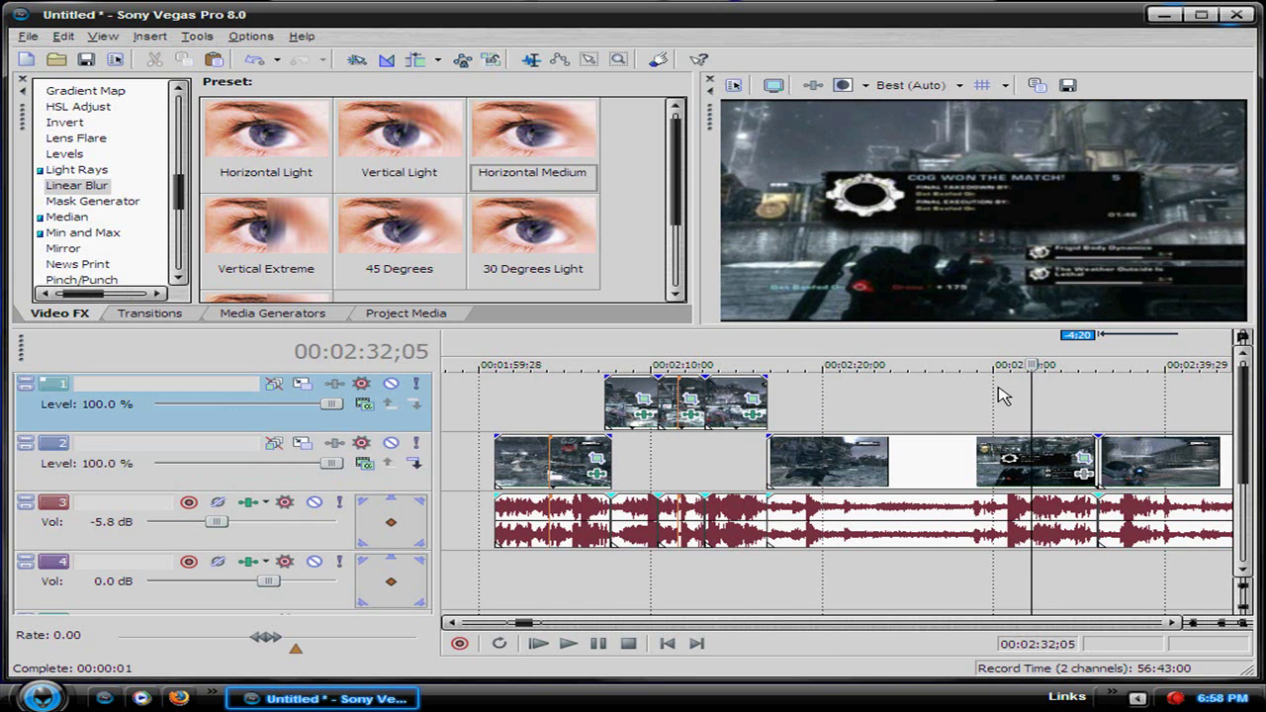
{"action": "key", "text": "Left"}
{"action": "key", "text": "Left"}
{"action": "key", "text": "Left"}
{"action": "key", "text": "Left"}
{"action": "key", "text": "Left"}
{"action": "key", "text": "Left"}
{"action": "key", "text": "Left"}
{"action": "key", "text": "Left"}
{"action": "key", "text": "Left"}
{"action": "key", "text": "Left"}
{"action": "key", "text": "Left"}
{"action": "key", "text": "Left"}
{"action": "key", "text": "Left"}
{"action": "key", "text": "Left"}
{"action": "key", "text": "Left"}
{"action": "key", "text": "Left"}
{"action": "key", "text": "Left"}
{"action": "key", "text": "Left"}
{"action": "key", "text": "Left"}
{"action": "key", "text": "Left"}
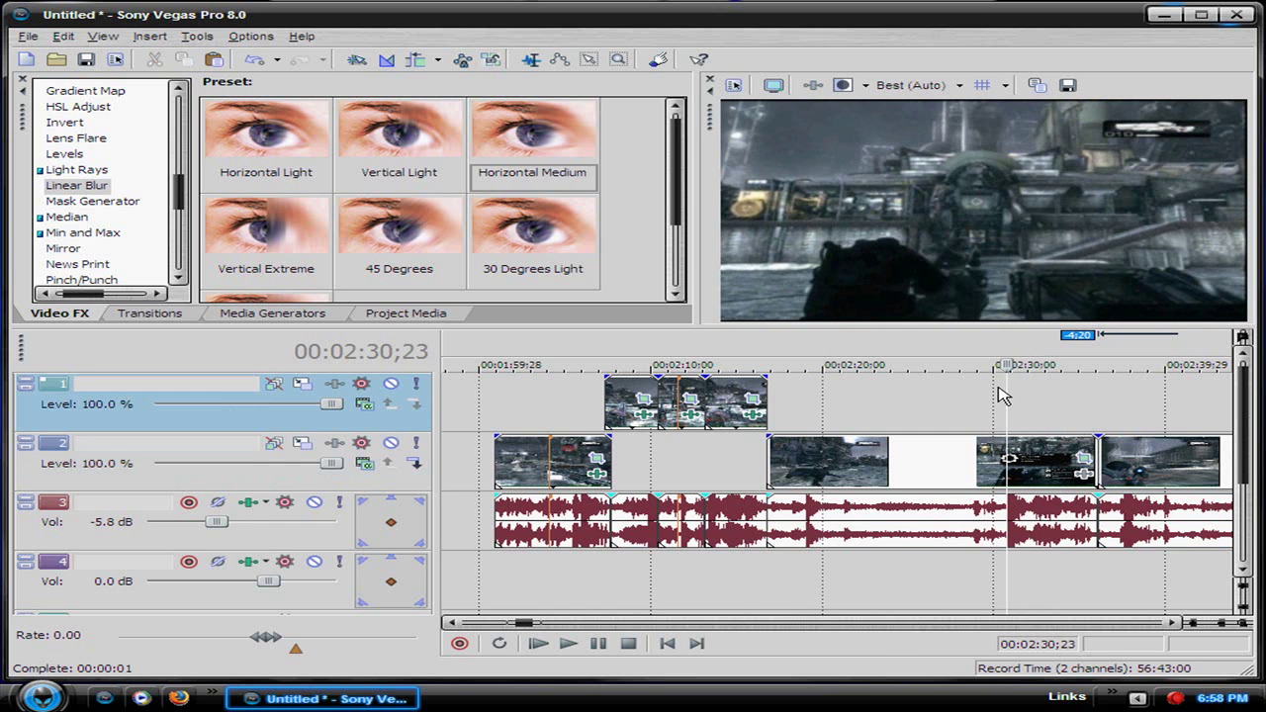
{"action": "key", "text": "Right"}
{"action": "key", "text": "Right"}
{"action": "key", "text": "Right"}
{"action": "key", "text": "Right"}
{"action": "key", "text": "Right"}
{"action": "key", "text": "Right"}
{"action": "key", "text": "Right"}
{"action": "key", "text": "Right"}
{"action": "key", "text": "Right"}
{"action": "key", "text": "Right"}
{"action": "key", "text": "Right"}
{"action": "key", "text": "Right"}
{"action": "key", "text": "Right"}
{"action": "key", "text": "Right"}
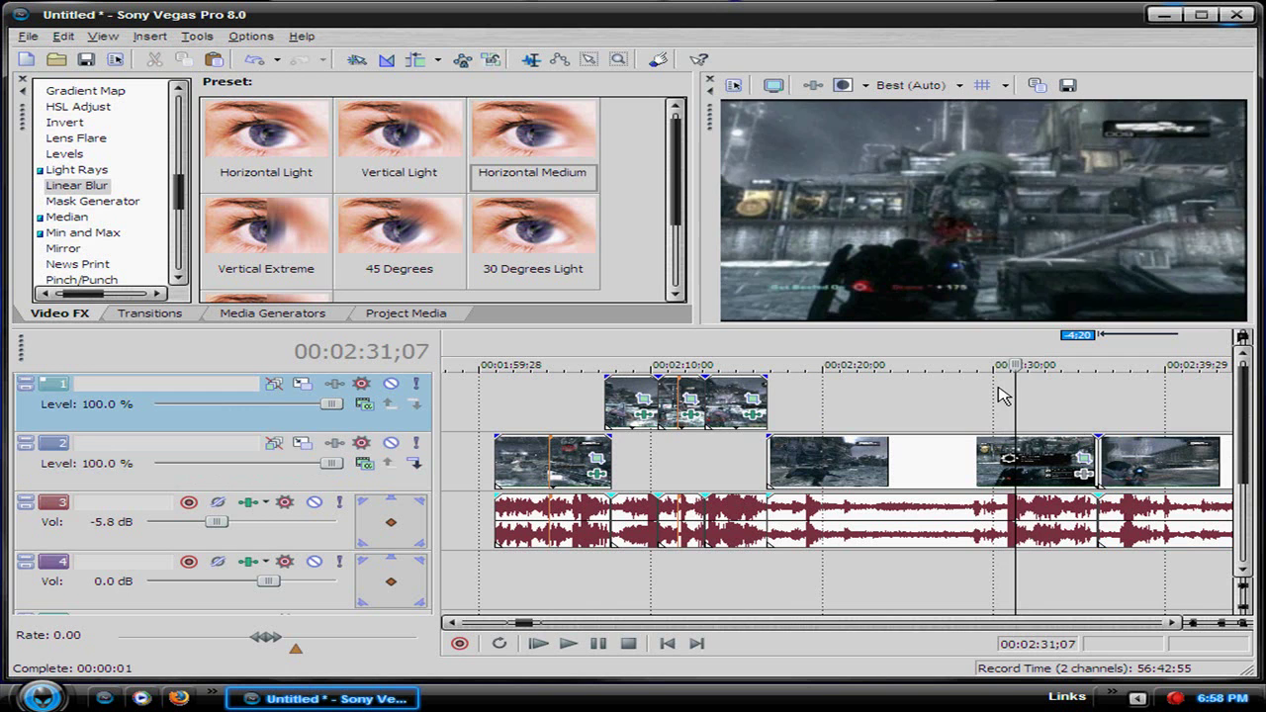
{"action": "key", "text": "Right"}
{"action": "key", "text": "Right"}
{"action": "key", "text": "Right"}
{"action": "key", "text": "Right"}
{"action": "key", "text": "Right"}
{"action": "key", "text": "Right"}
{"action": "key", "text": "Right"}
{"action": "key", "text": "Right"}
{"action": "key", "text": "Right"}
{"action": "key", "text": "Right"}
{"action": "key", "text": "Right"}
{"action": "key", "text": "Right"}
{"action": "key", "text": "Right"}
{"action": "key", "text": "Right"}
{"action": "key", "text": "Right"}
{"action": "key", "text": "Right"}
{"action": "key", "text": "Right"}
{"action": "key", "text": "Right"}
{"action": "key", "text": "Right"}
{"action": "key", "text": "Right"}
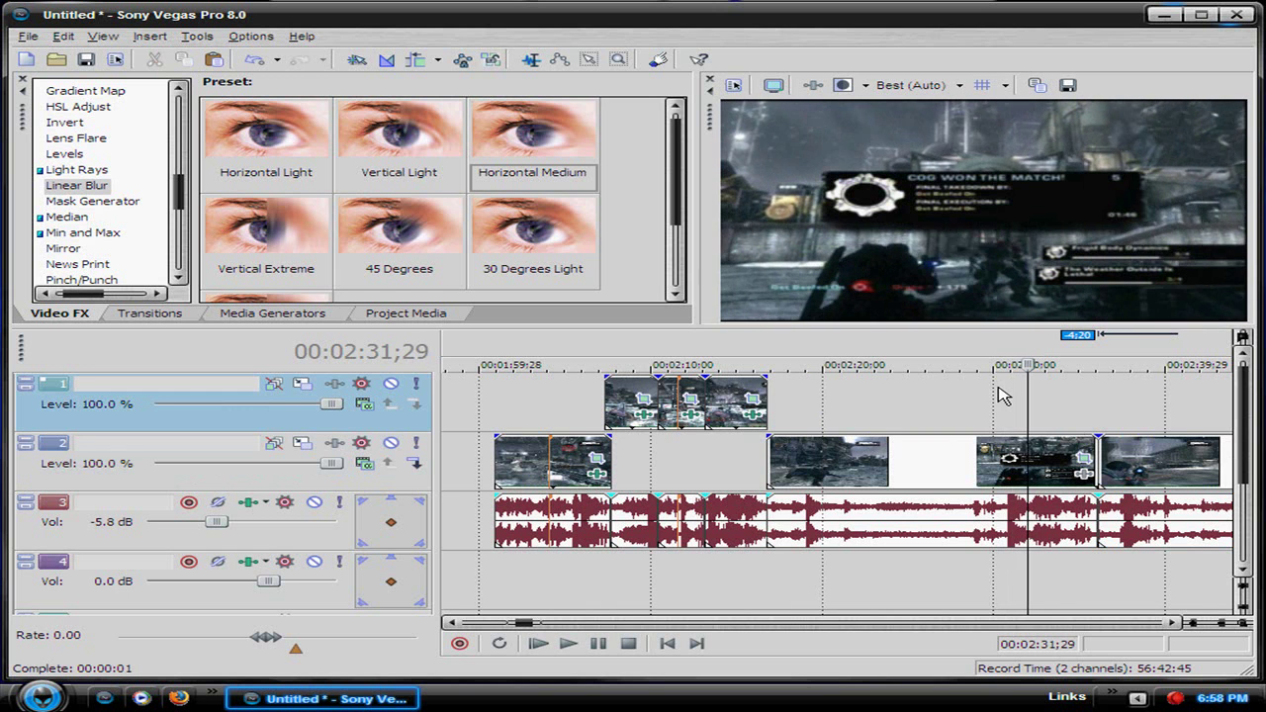
{"action": "key", "text": "Right"}
{"action": "key", "text": "Right"}
{"action": "key", "text": "Right"}
{"action": "key", "text": "Right"}
{"action": "key", "text": "Right"}
{"action": "key", "text": "Right"}
{"action": "key", "text": "Right"}
{"action": "key", "text": "Right"}
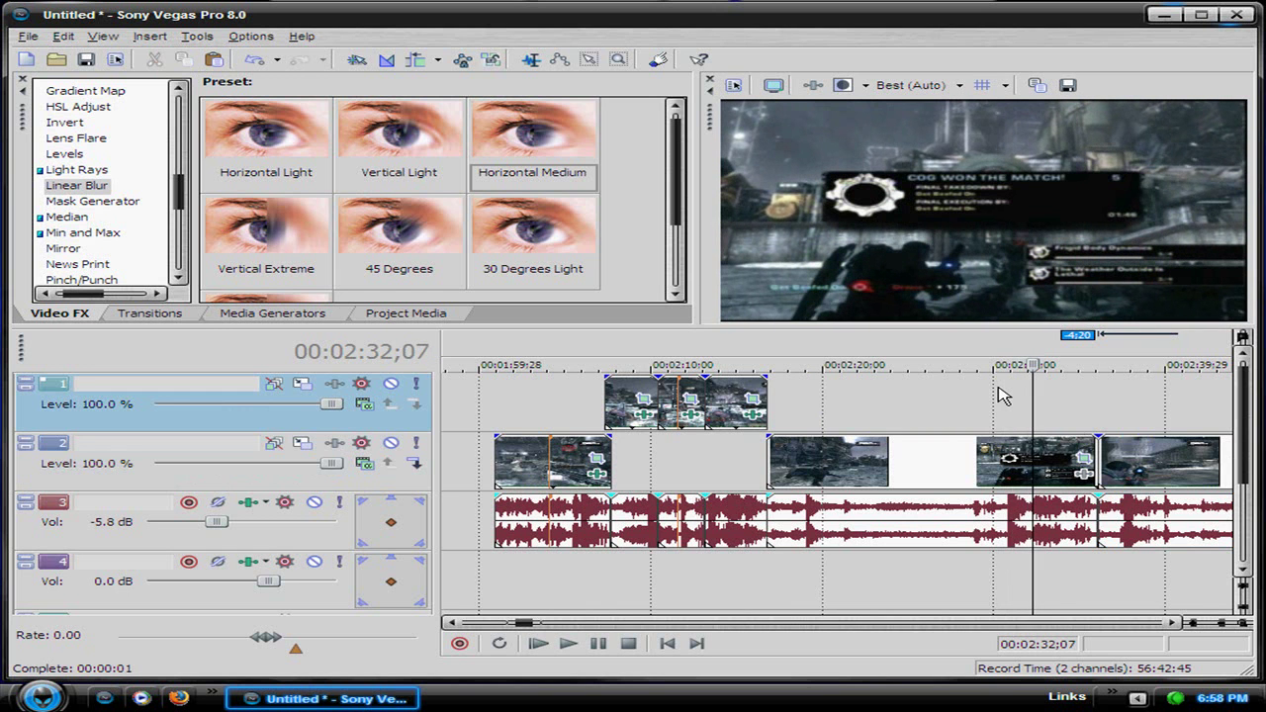
Step: Split the clip at 00:02:32;07, lift the piece onto track 1, and open its Event Pan/Crop
{"action": "key", "text": "s"}
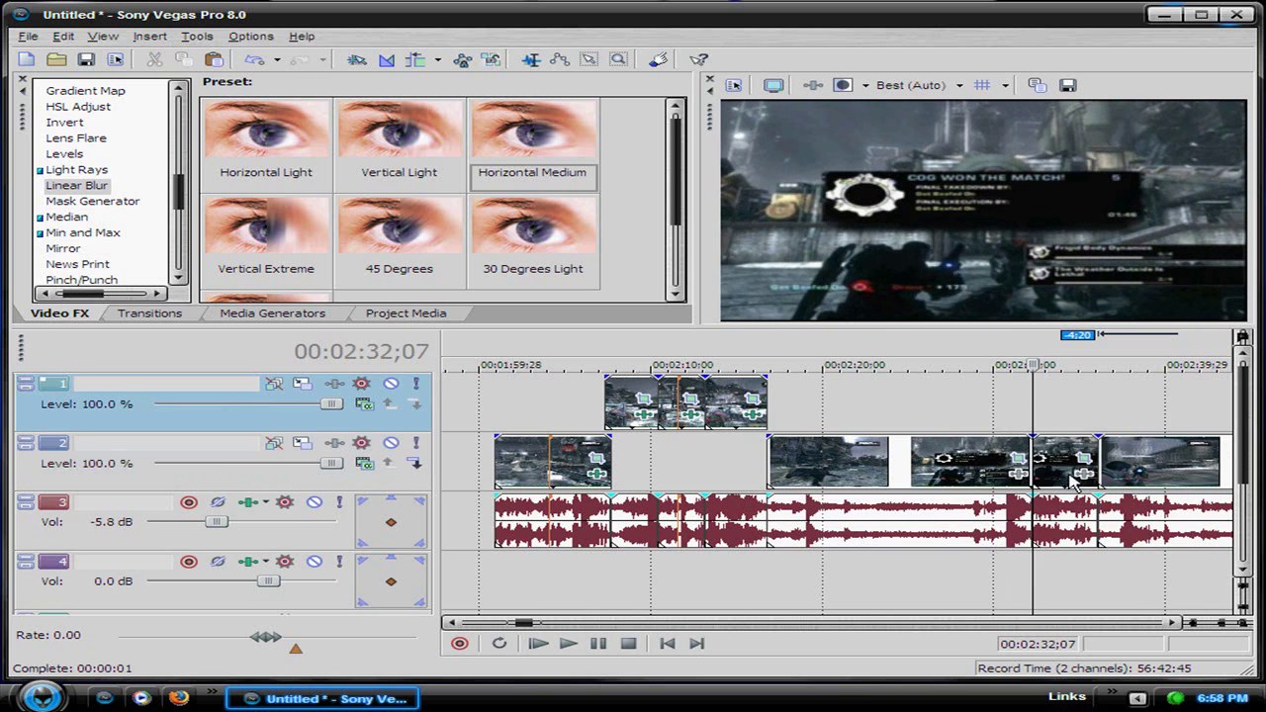
{"action": "left_click_drag", "start_coordinate": [1076, 481], "coordinate": [1077, 428]}
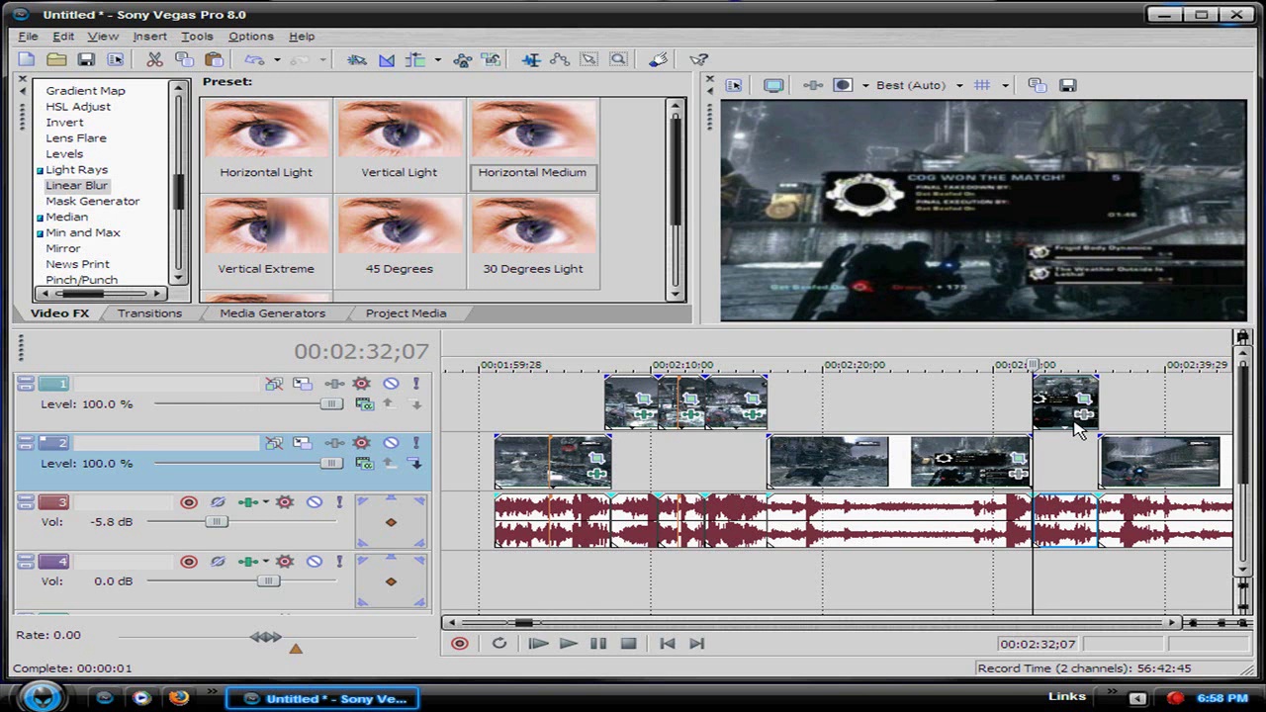
{"action": "left_click", "coordinate": [1082, 400]}
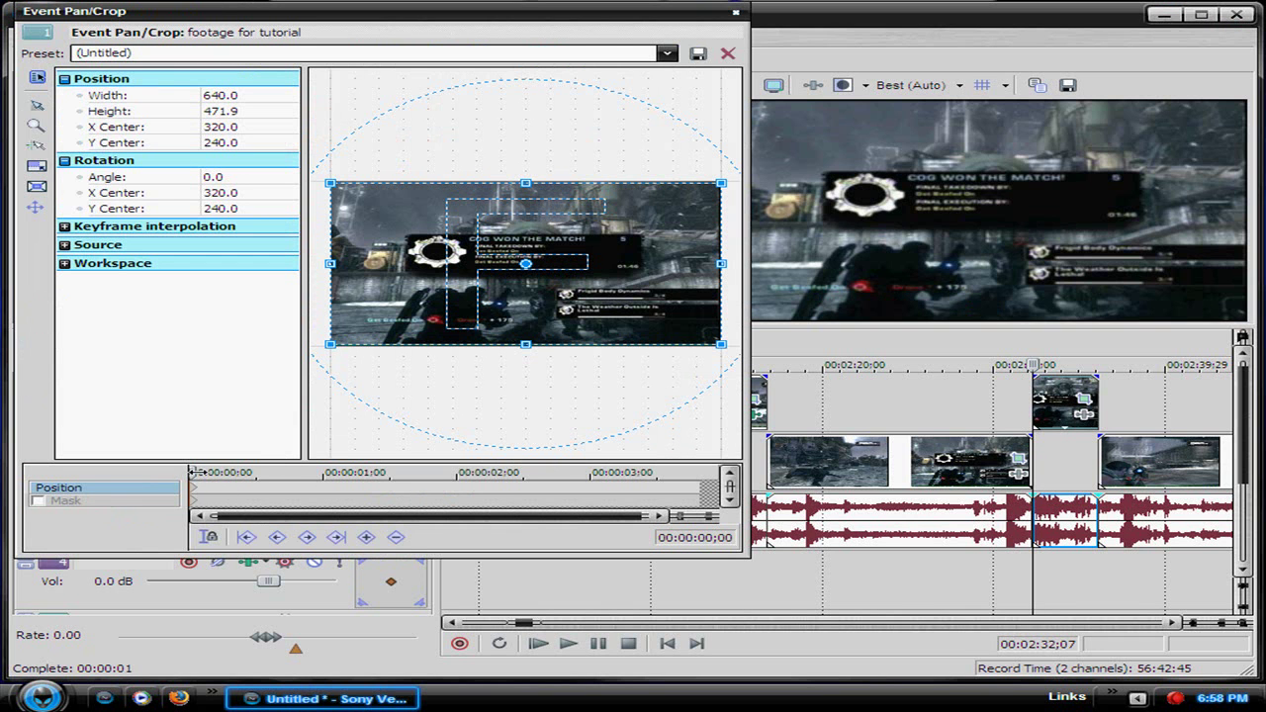
Step: Enable Mask in the emblem clip's Pan/Crop and move the right audio onto the lower audio track
{"action": "left_click_drag", "start_coordinate": [196, 472], "coordinate": [248, 473]}
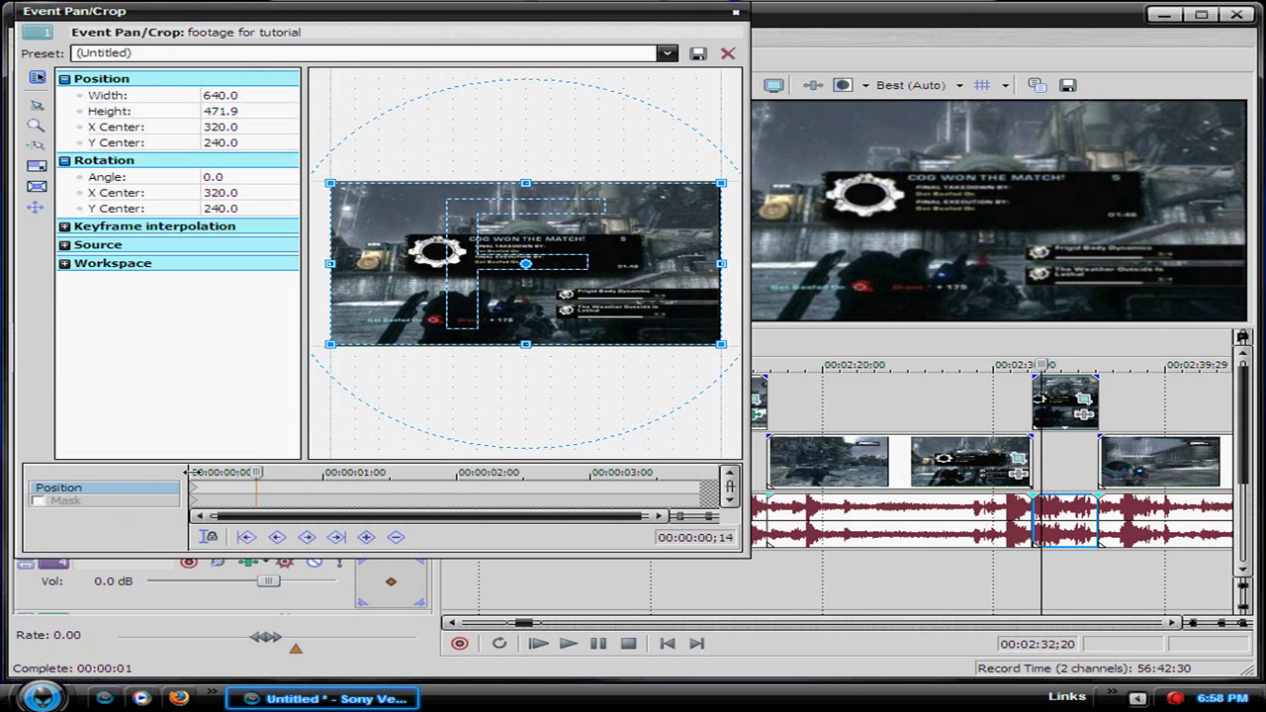
{"action": "left_click", "coordinate": [38, 501]}
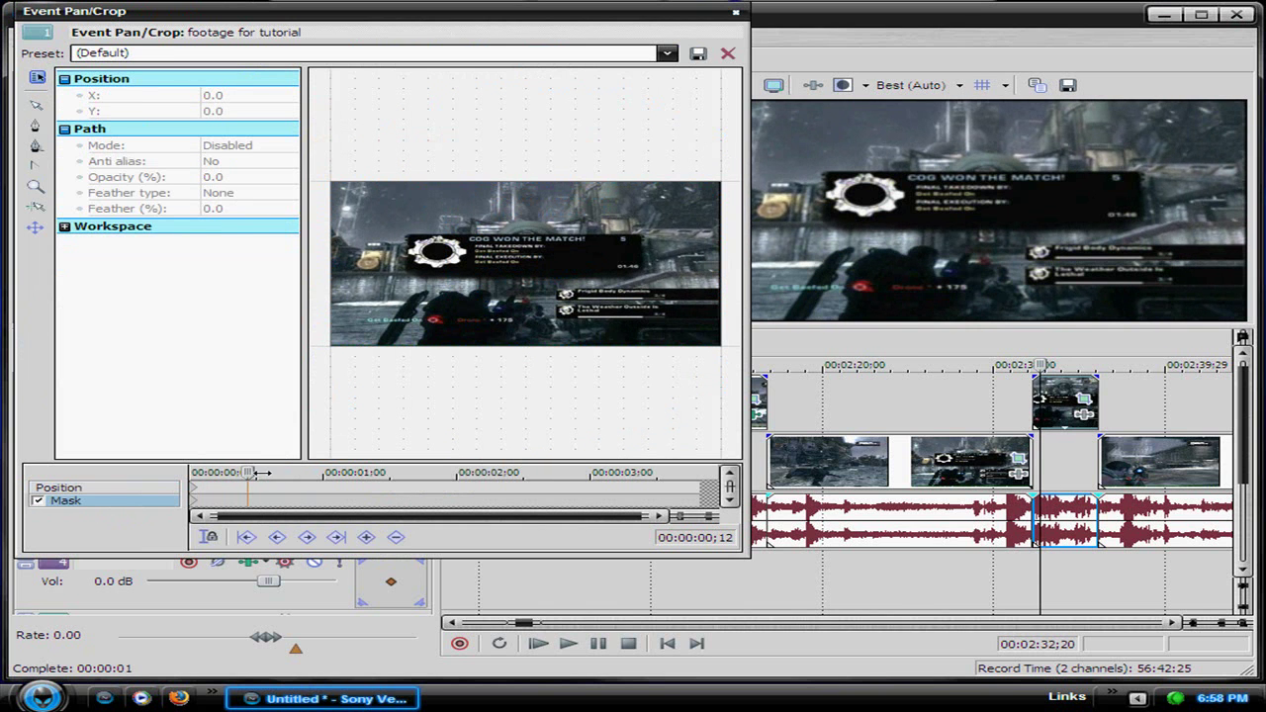
{"action": "left_click_drag", "start_coordinate": [1165, 510], "coordinate": [1167, 564]}
Step: Slide the next gameplay clip left and trim its audio's start so it follows the emblem clip
{"action": "left_click", "coordinate": [1158, 464]}
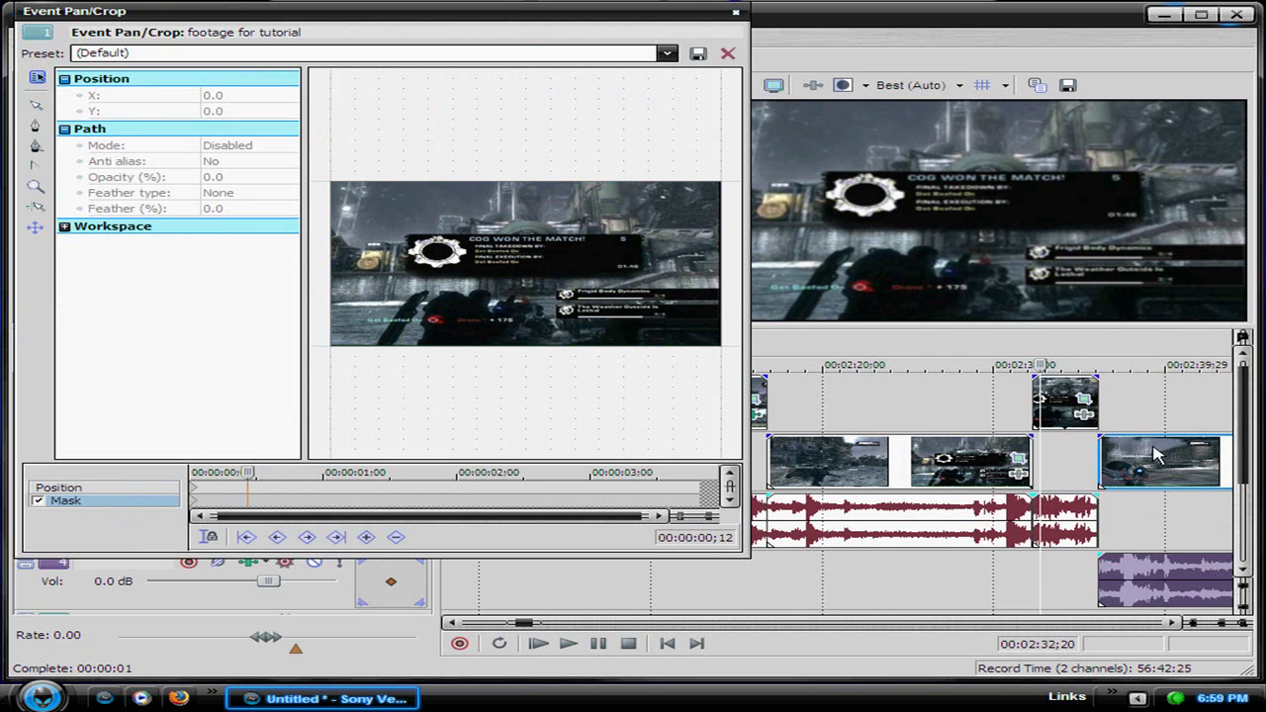
{"action": "left_click_drag", "start_coordinate": [1158, 463], "coordinate": [1134, 464]}
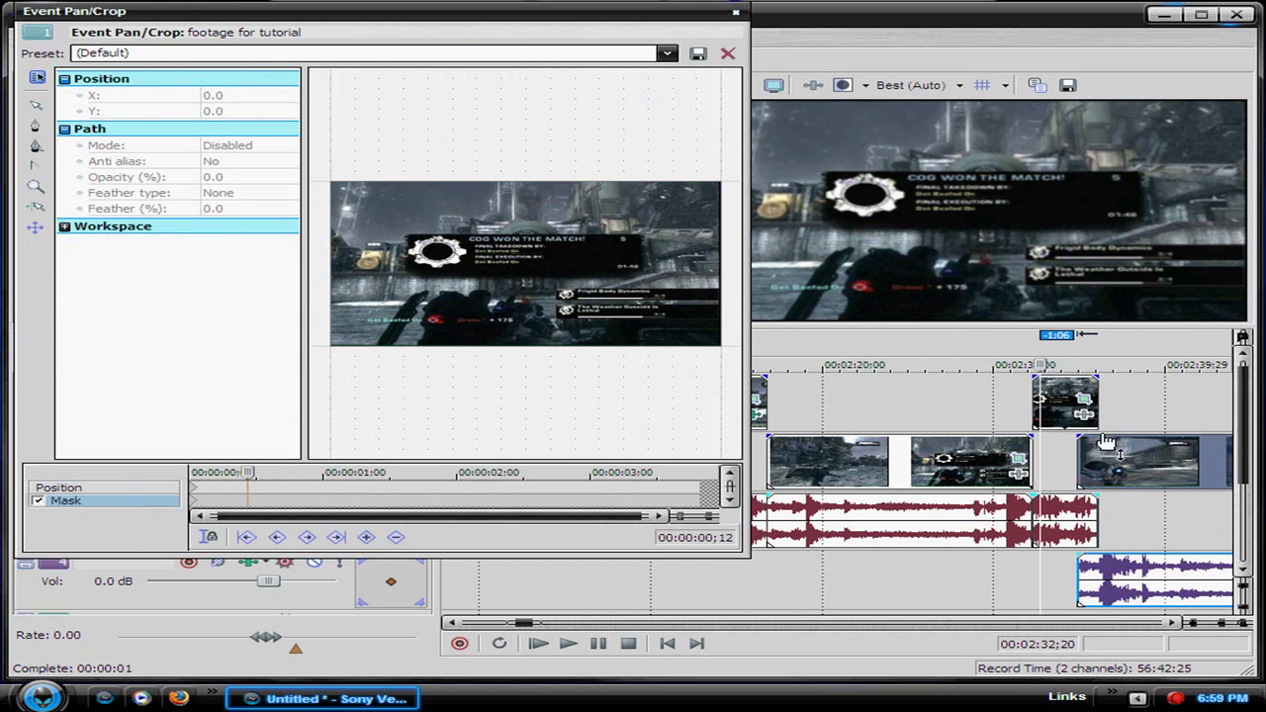
{"action": "left_click", "coordinate": [1093, 416]}
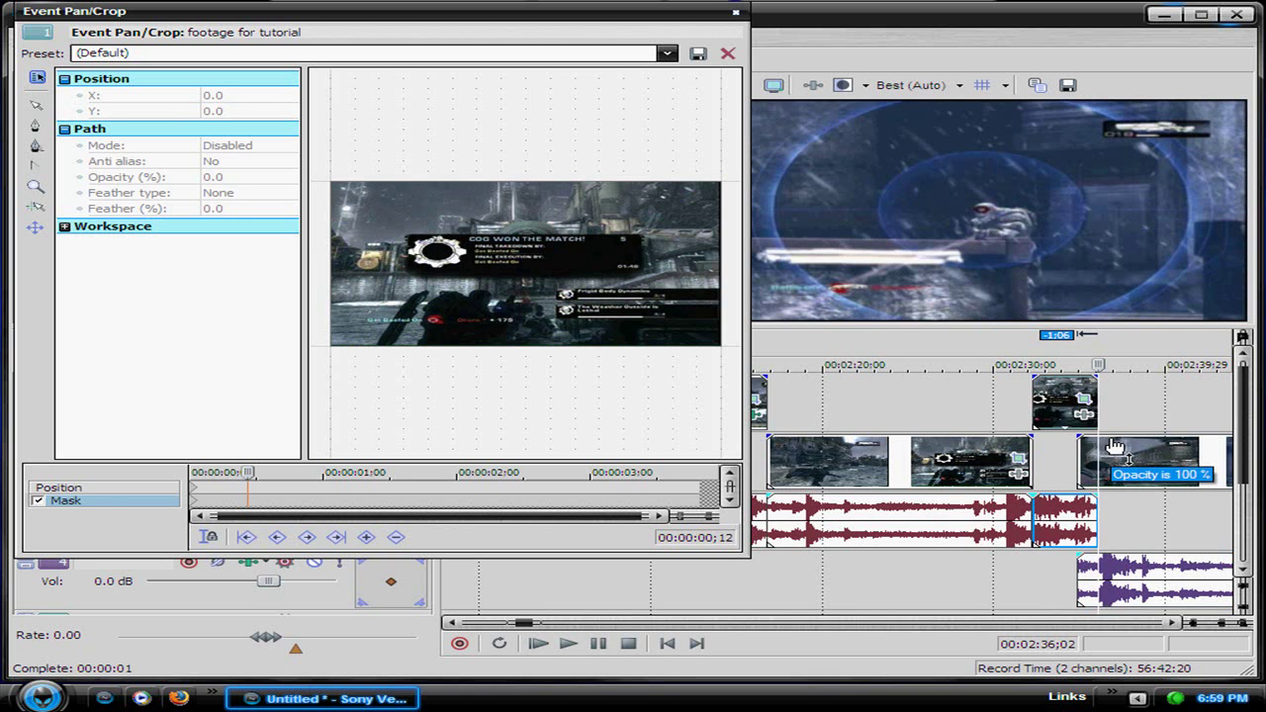
{"action": "left_click_drag", "start_coordinate": [1084, 576], "coordinate": [1088, 574]}
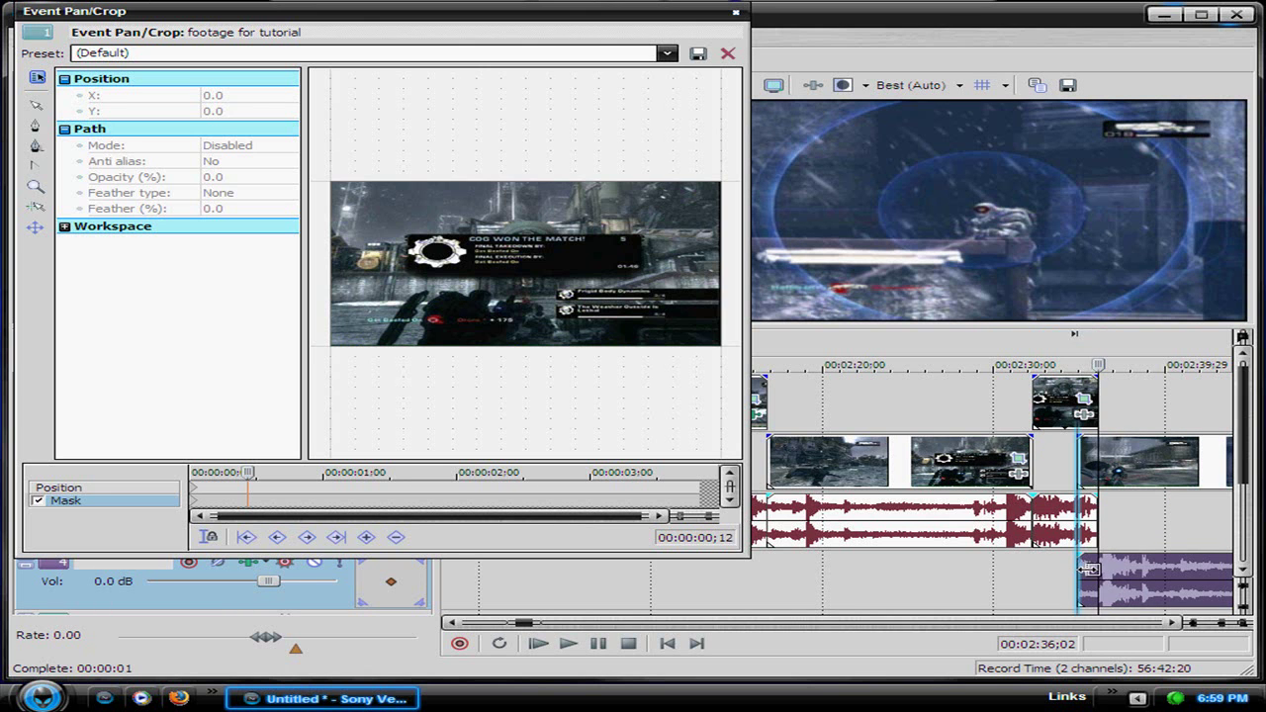
{"action": "left_click_drag", "start_coordinate": [1088, 569], "coordinate": [1141, 532]}
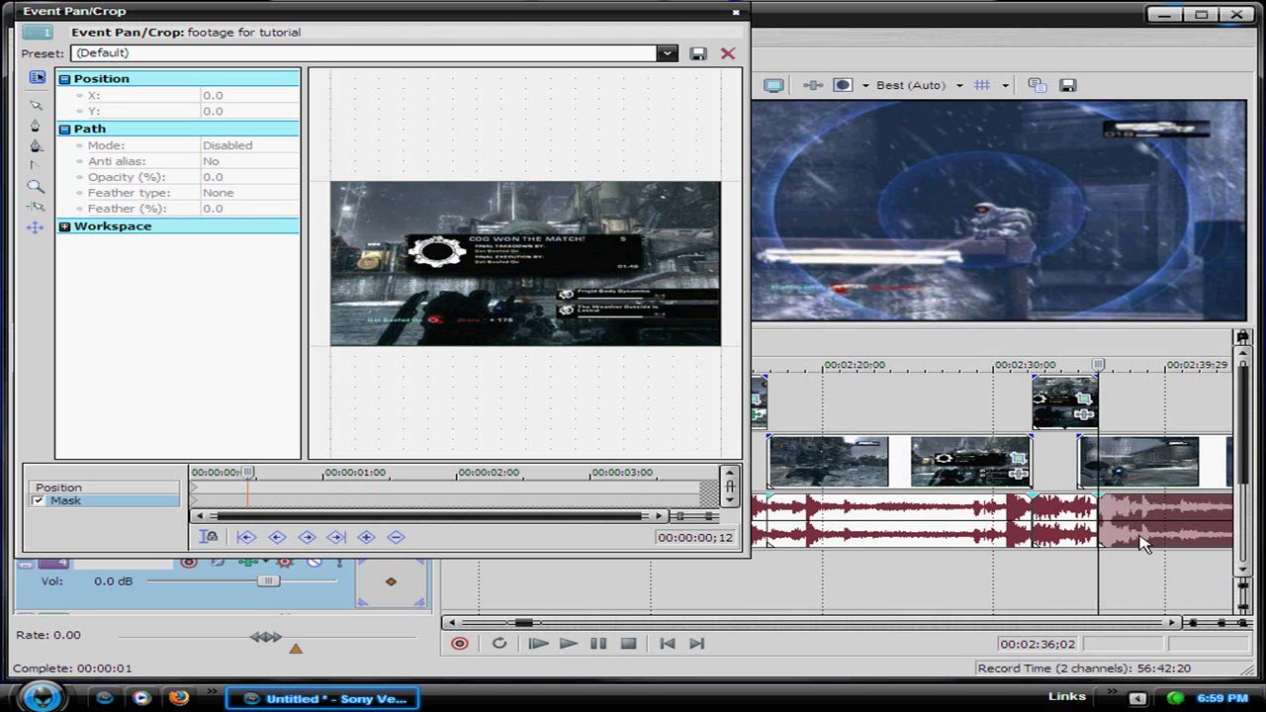
{"action": "left_click", "coordinate": [1149, 480]}
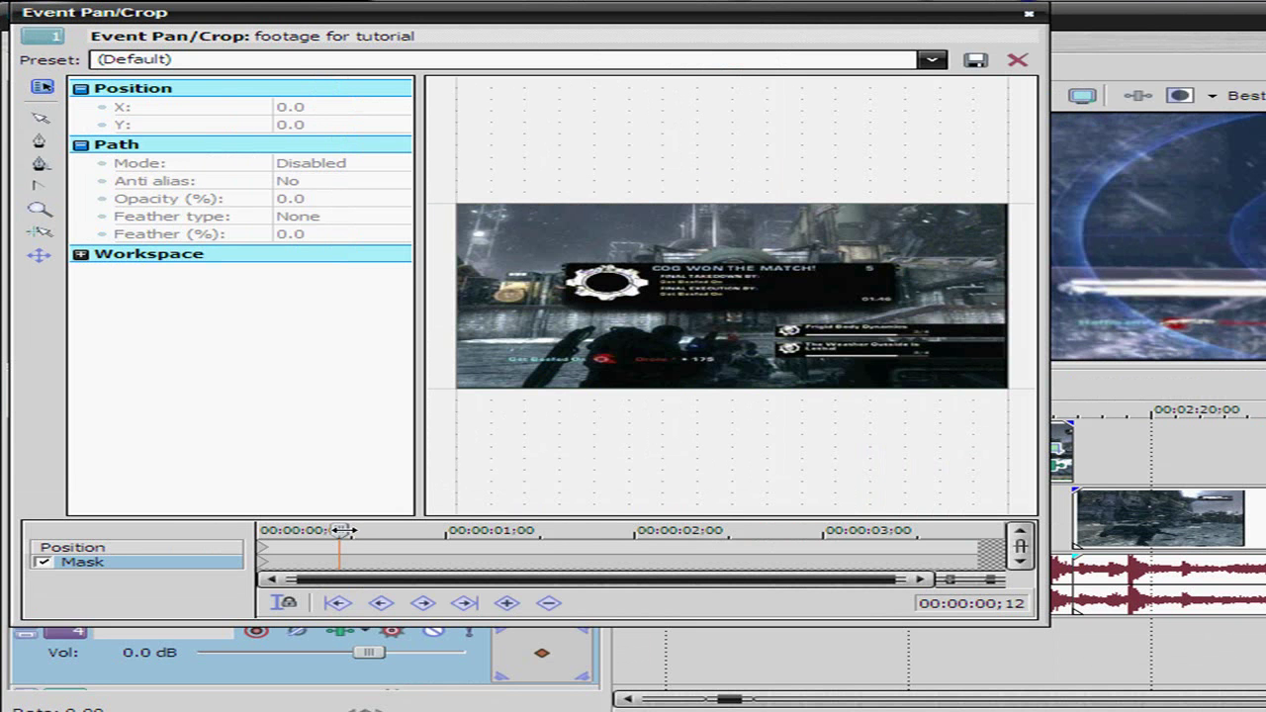
Step: Move the Pan/Crop cursor to frame 02;17 of the emblem clip
{"action": "left_click_drag", "start_coordinate": [340, 530], "coordinate": [731, 547]}
{"action": "scroll", "coordinate": [741, 561], "scroll_direction": "up", "scroll_amount": 3}
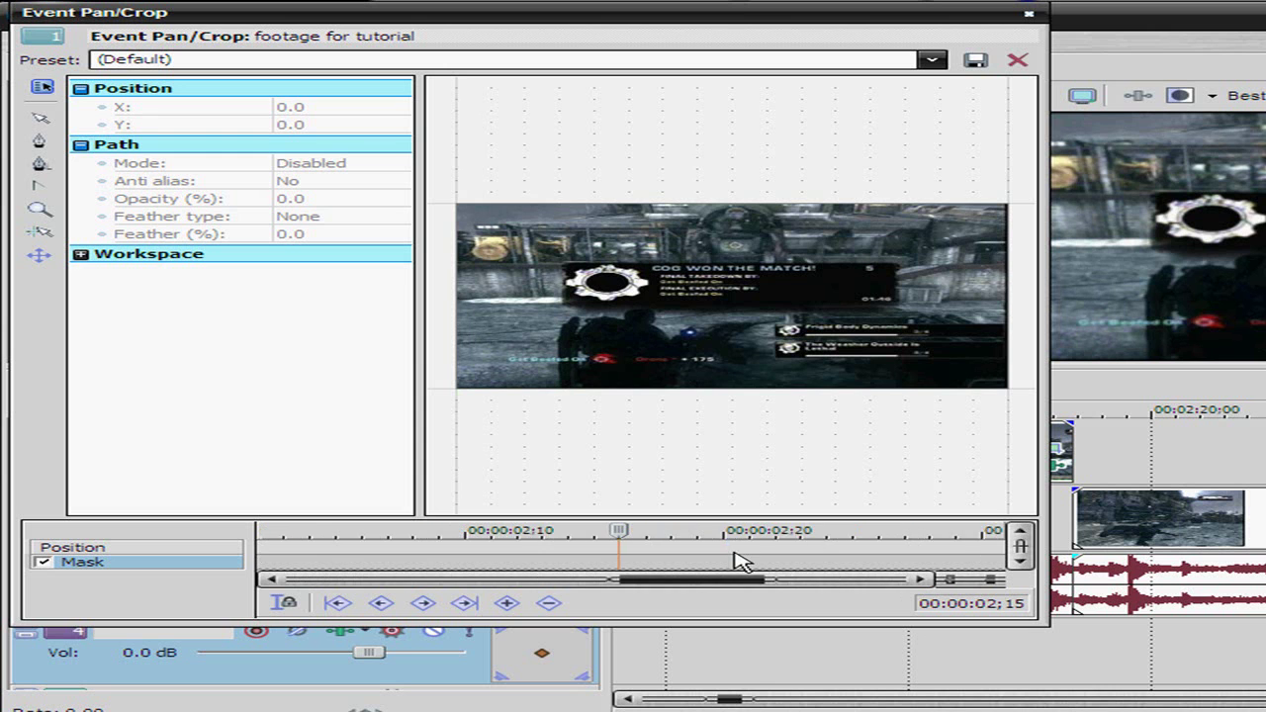
{"action": "scroll", "coordinate": [742, 560], "scroll_direction": "up", "scroll_amount": 3}
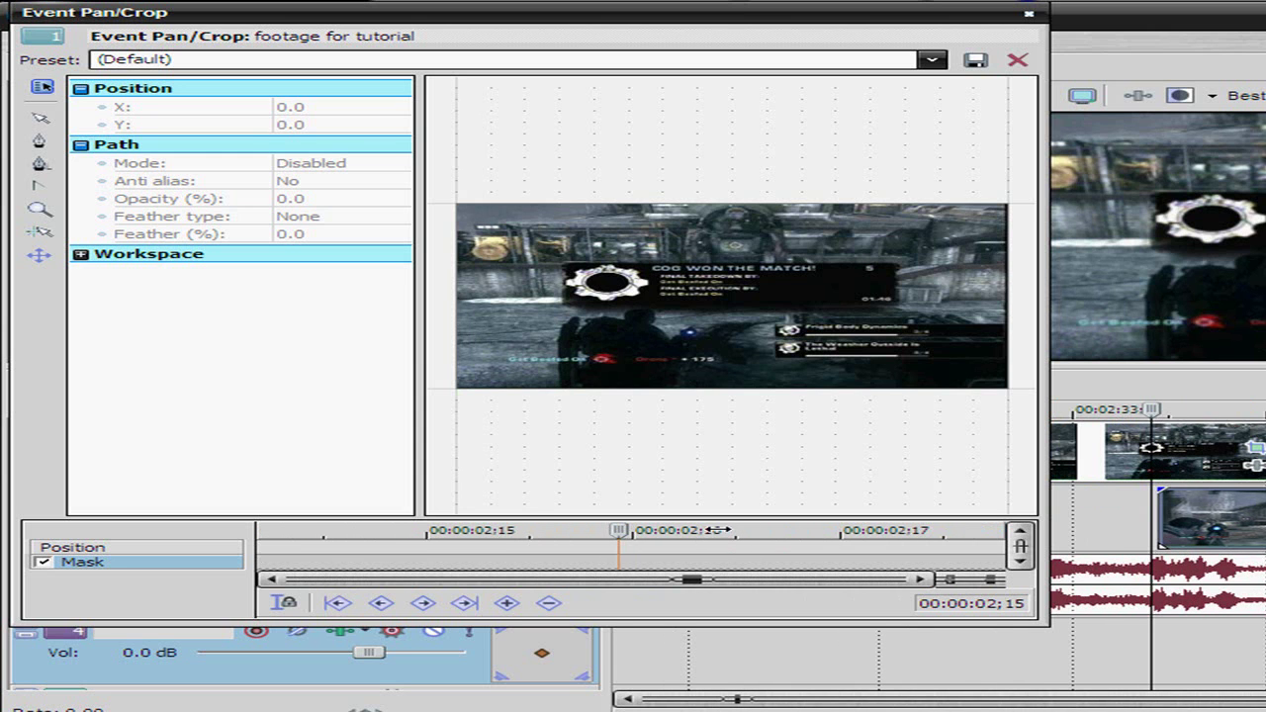
{"action": "left_click_drag", "start_coordinate": [716, 530], "coordinate": [938, 530]}
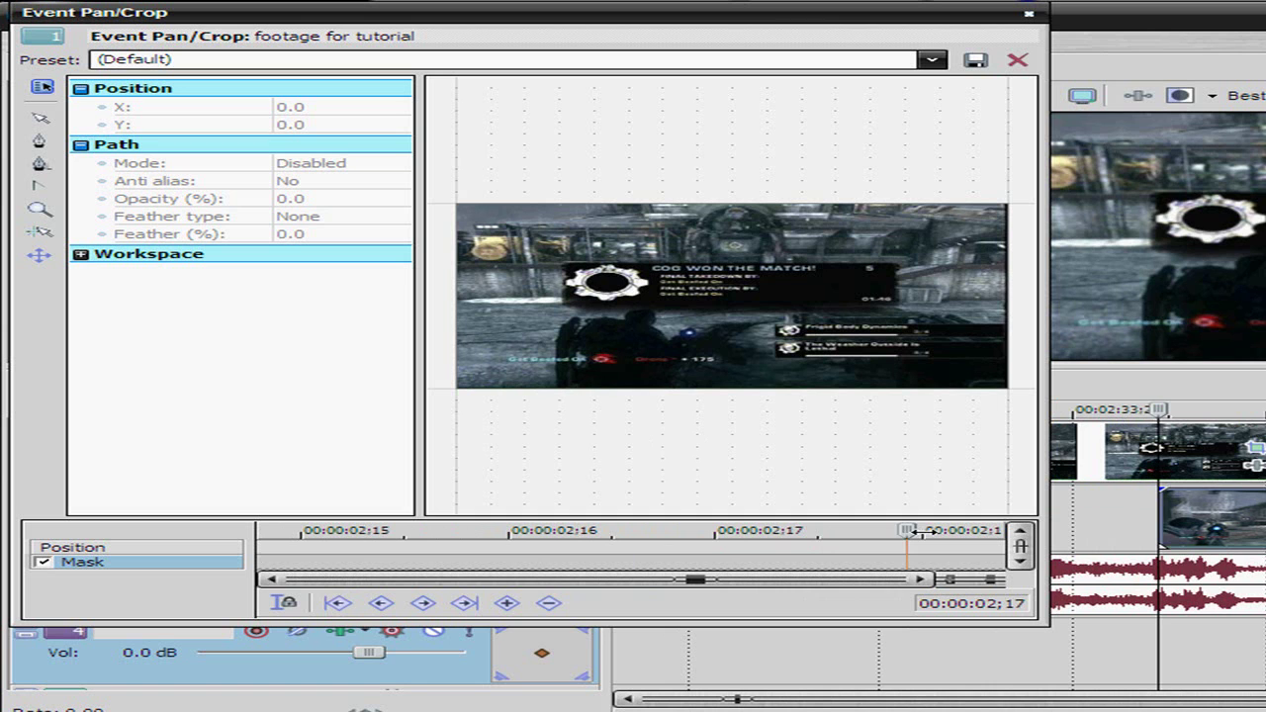
{"action": "left_click", "coordinate": [783, 527]}
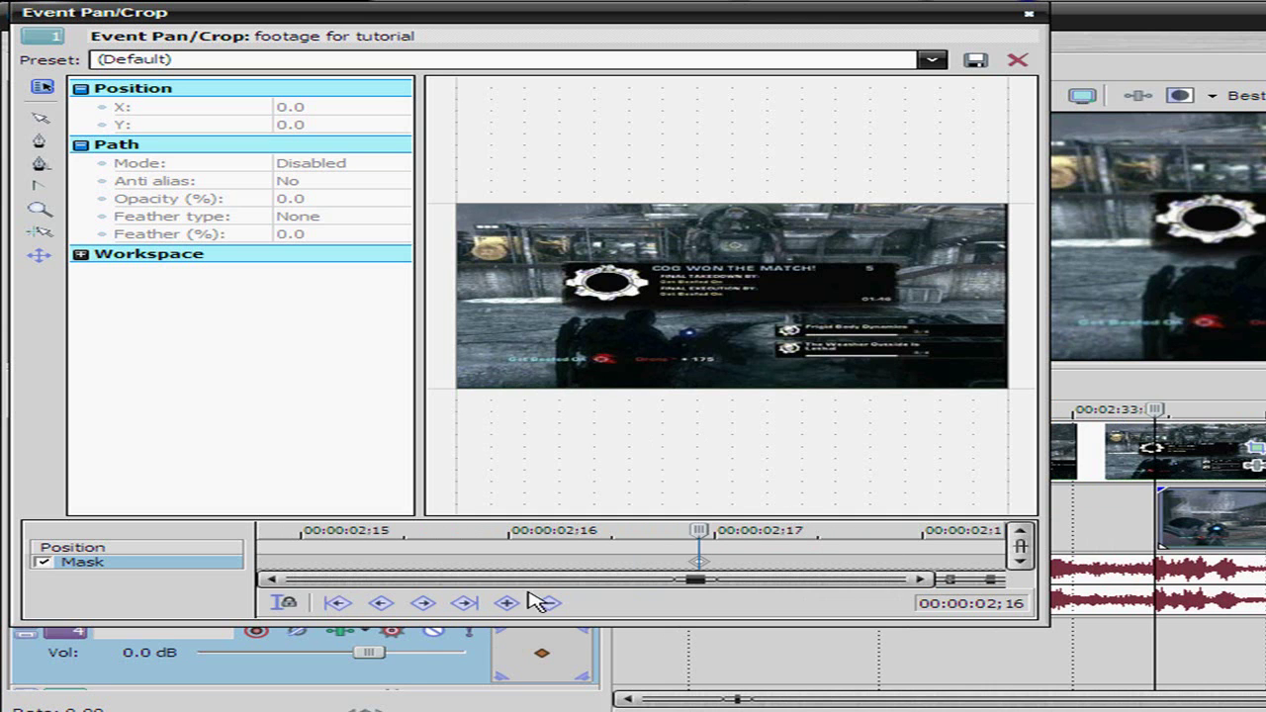
{"action": "left_click", "coordinate": [847, 527]}
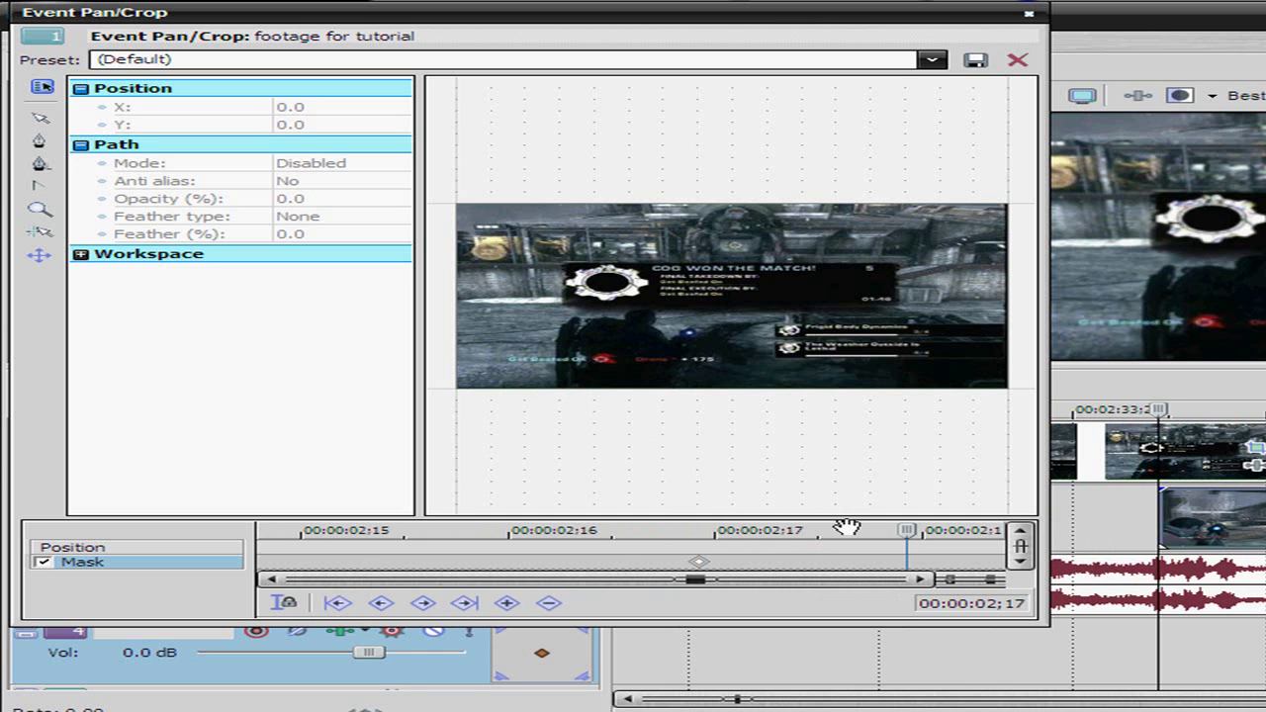
Step: Shift the image right and down to add a keyframe at 02;17, then enlarge the editor
{"action": "scroll", "coordinate": [559, 381], "scroll_direction": "up", "scroll_amount": 5}
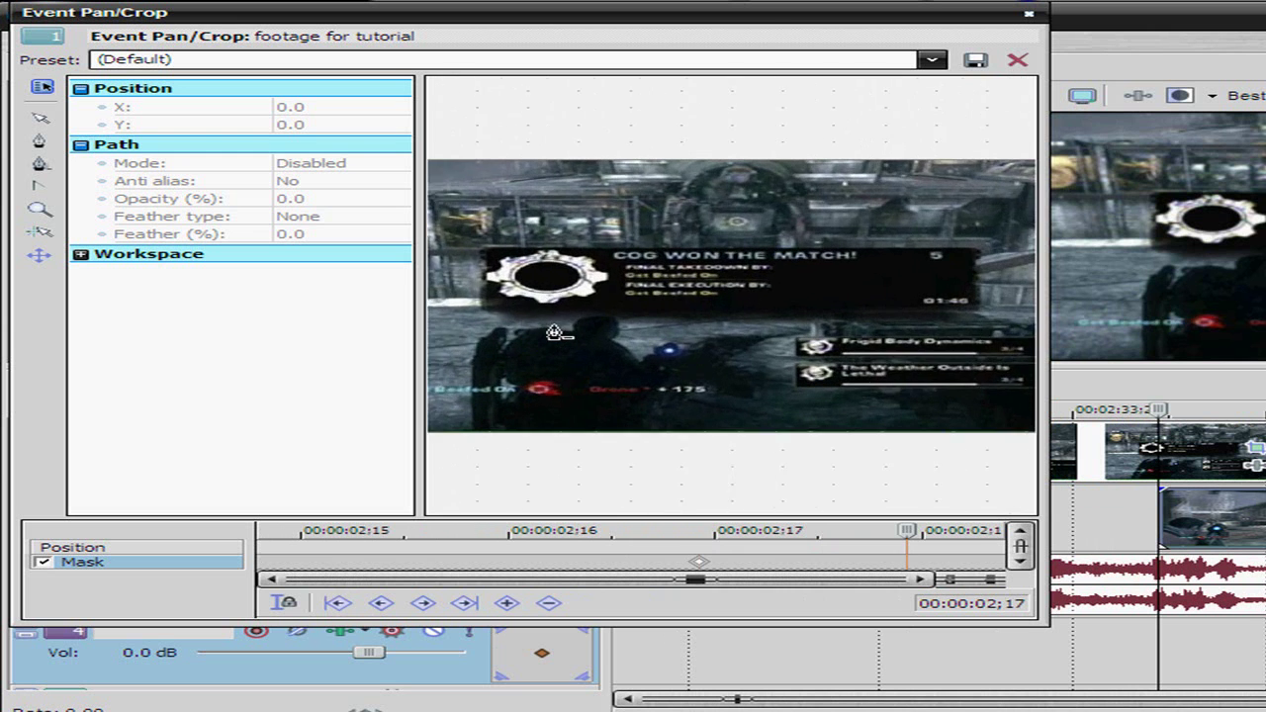
{"action": "left_click", "coordinate": [40, 119]}
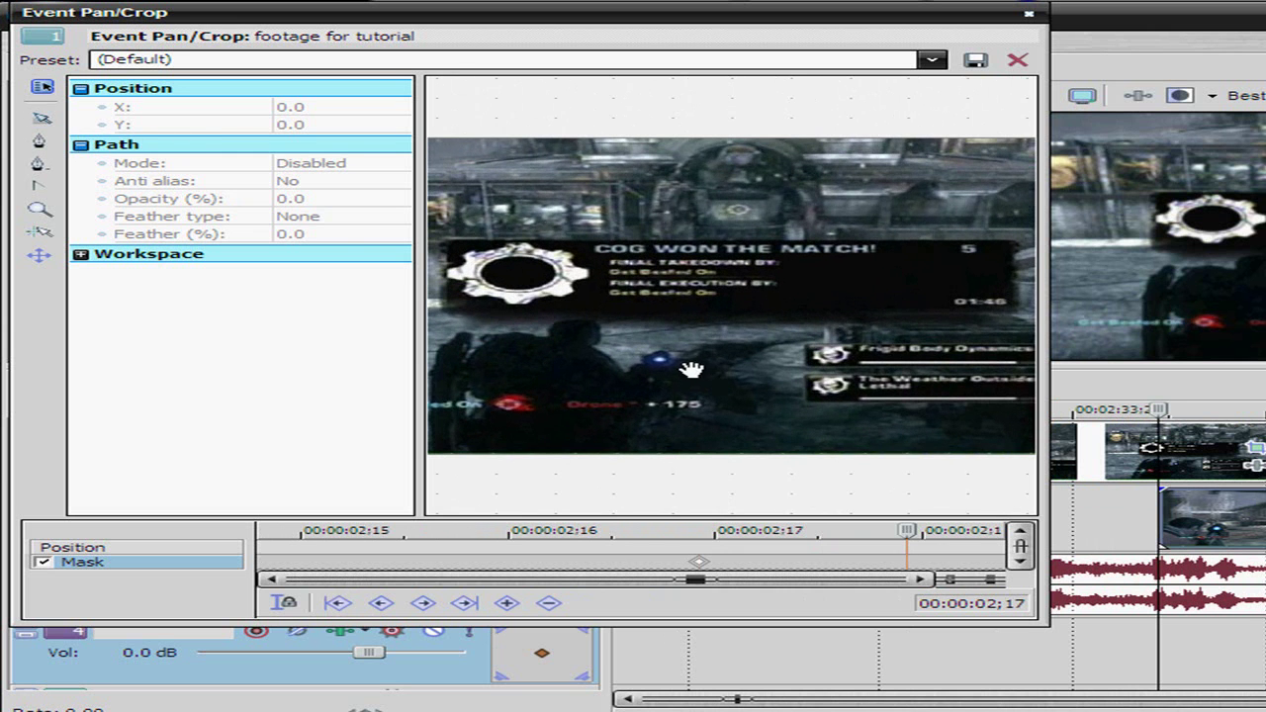
{"action": "left_click_drag", "start_coordinate": [690, 368], "coordinate": [819, 394]}
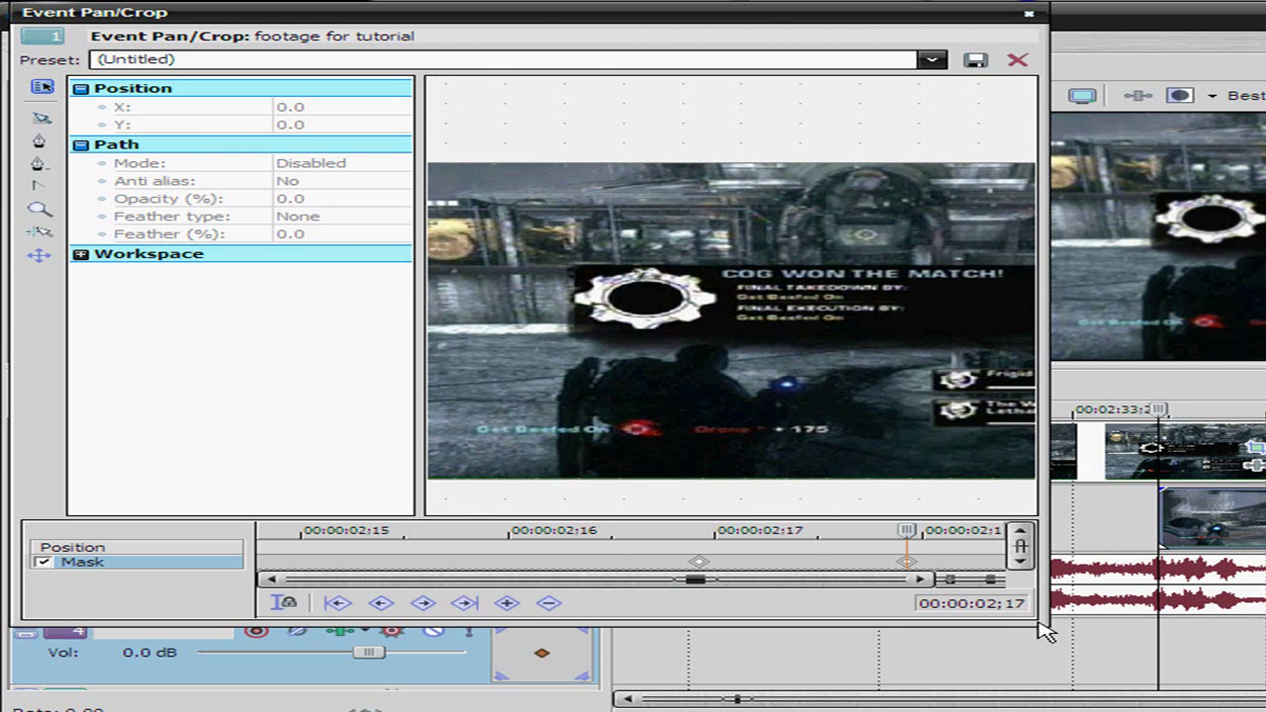
{"action": "left_click_drag", "start_coordinate": [1050, 627], "coordinate": [1241, 682]}
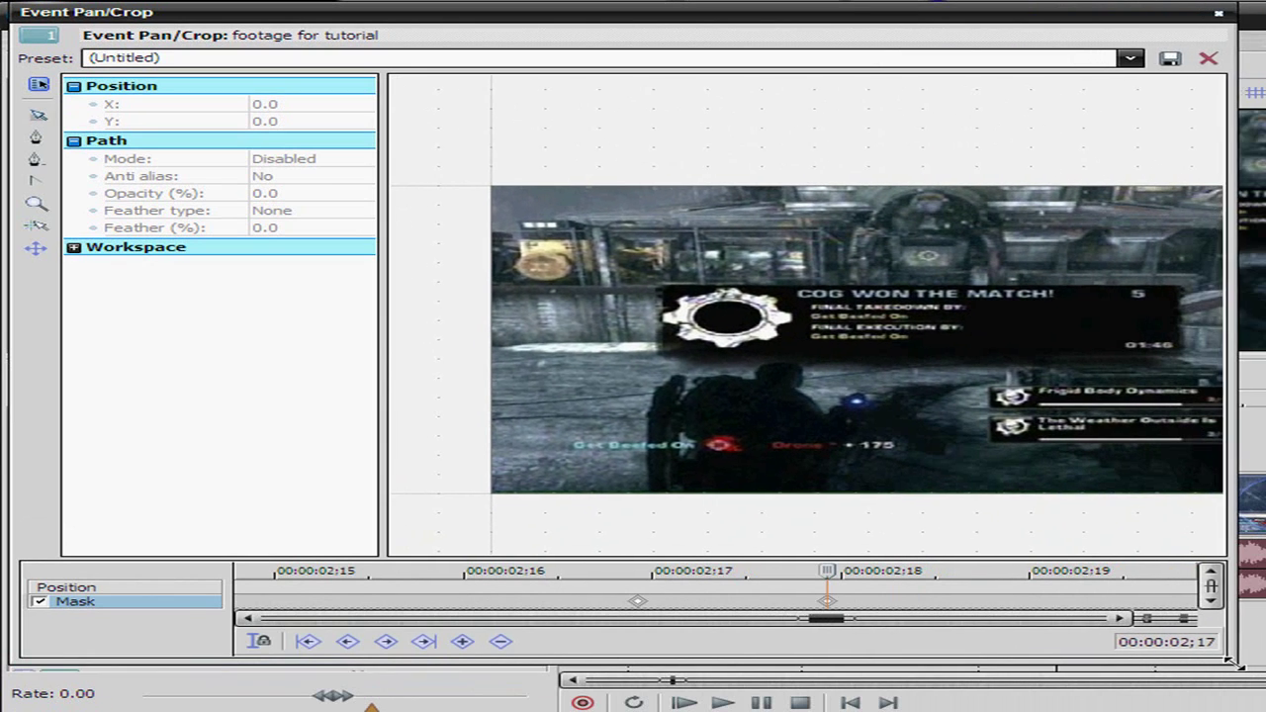
Step: Zoom in on the Pan/Crop preview and centre the view on the gear emblem
{"action": "scroll", "coordinate": [837, 530], "scroll_direction": "up", "scroll_amount": 8}
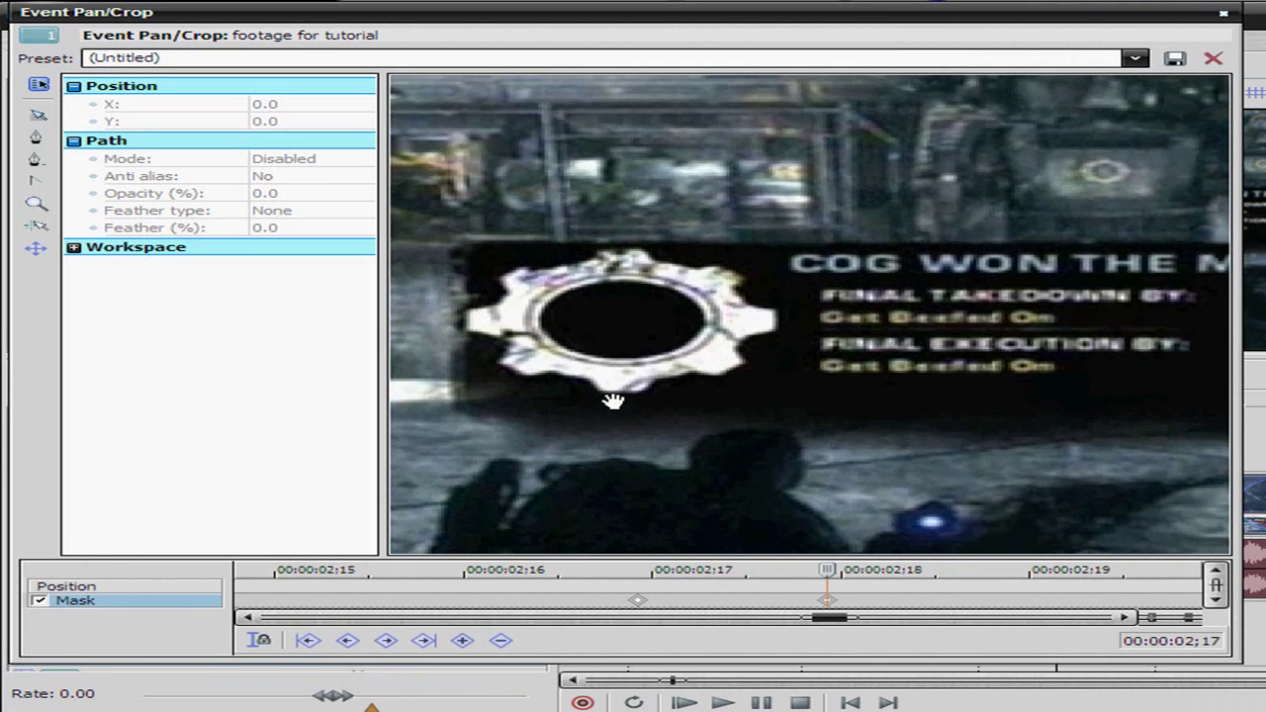
{"action": "scroll", "coordinate": [612, 399], "scroll_direction": "up", "scroll_amount": 2}
{"action": "scroll", "coordinate": [612, 400], "scroll_direction": "up", "scroll_amount": 5}
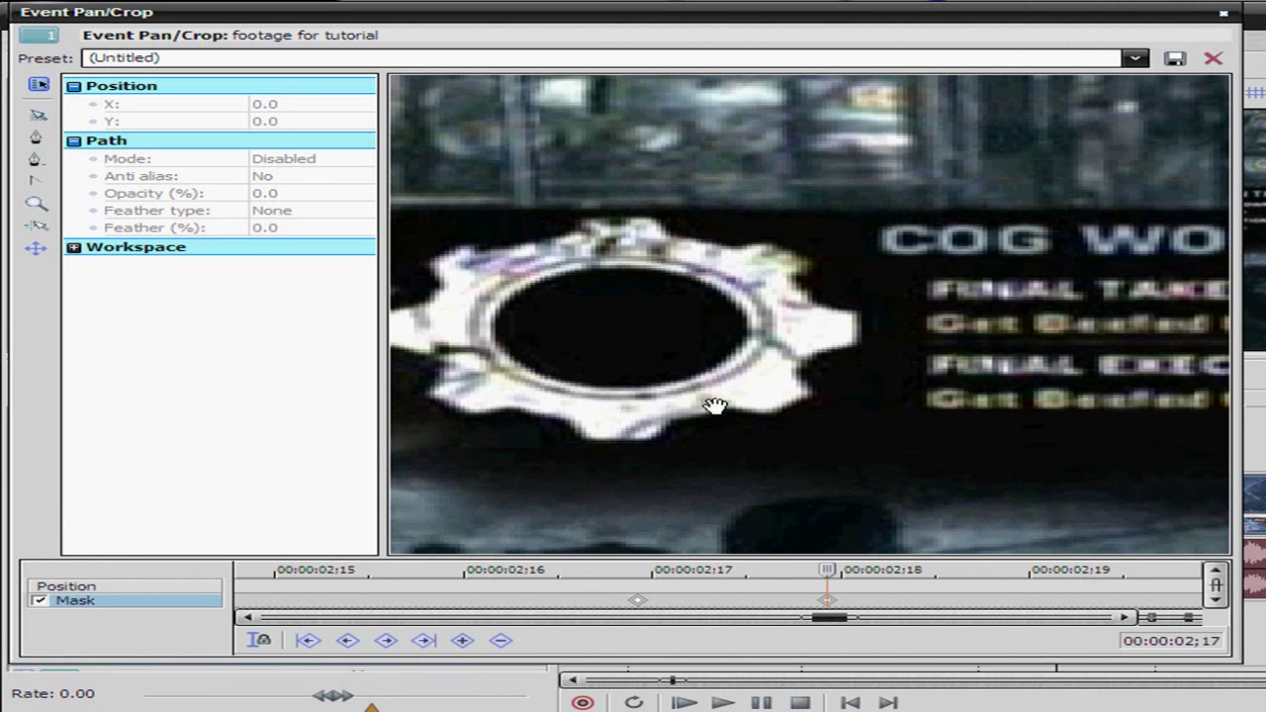
{"action": "left_click_drag", "start_coordinate": [579, 368], "coordinate": [621, 368]}
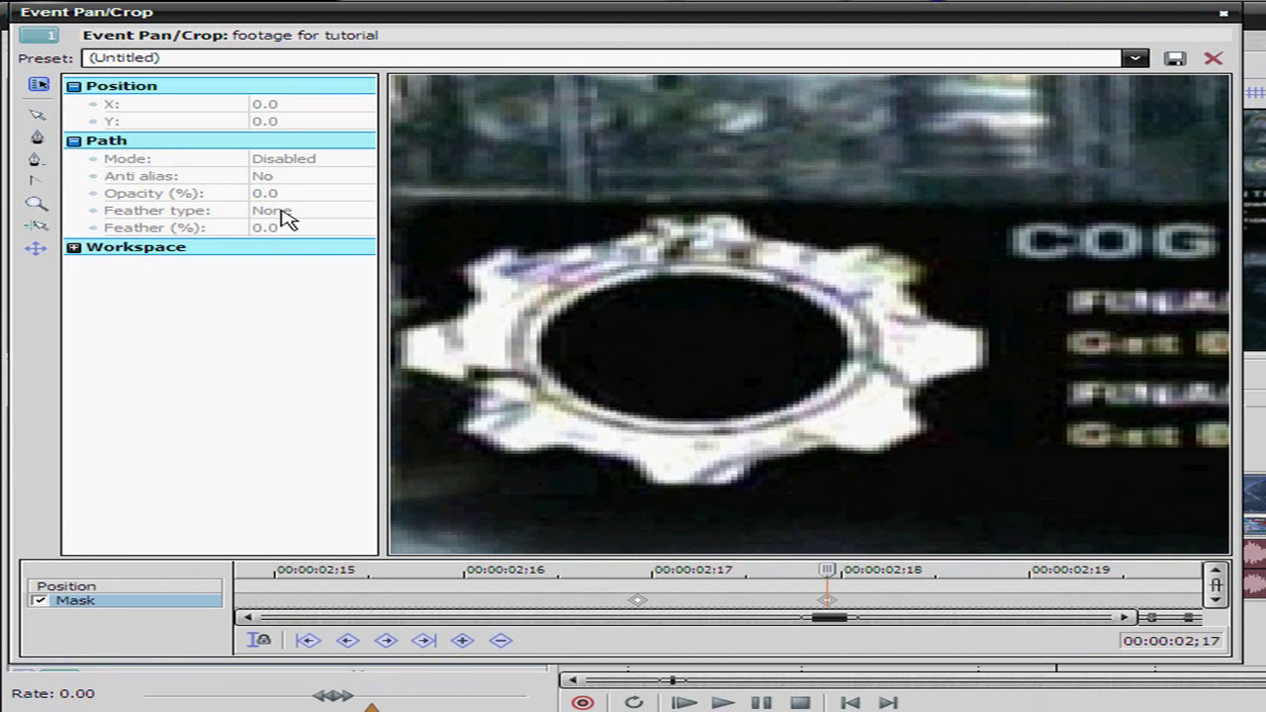
Step: Place anchor points all around the gear's inner ring, close the path on the first point, and deselect
{"action": "left_click", "coordinate": [696, 282]}
{"action": "left_click", "coordinate": [652, 281]}
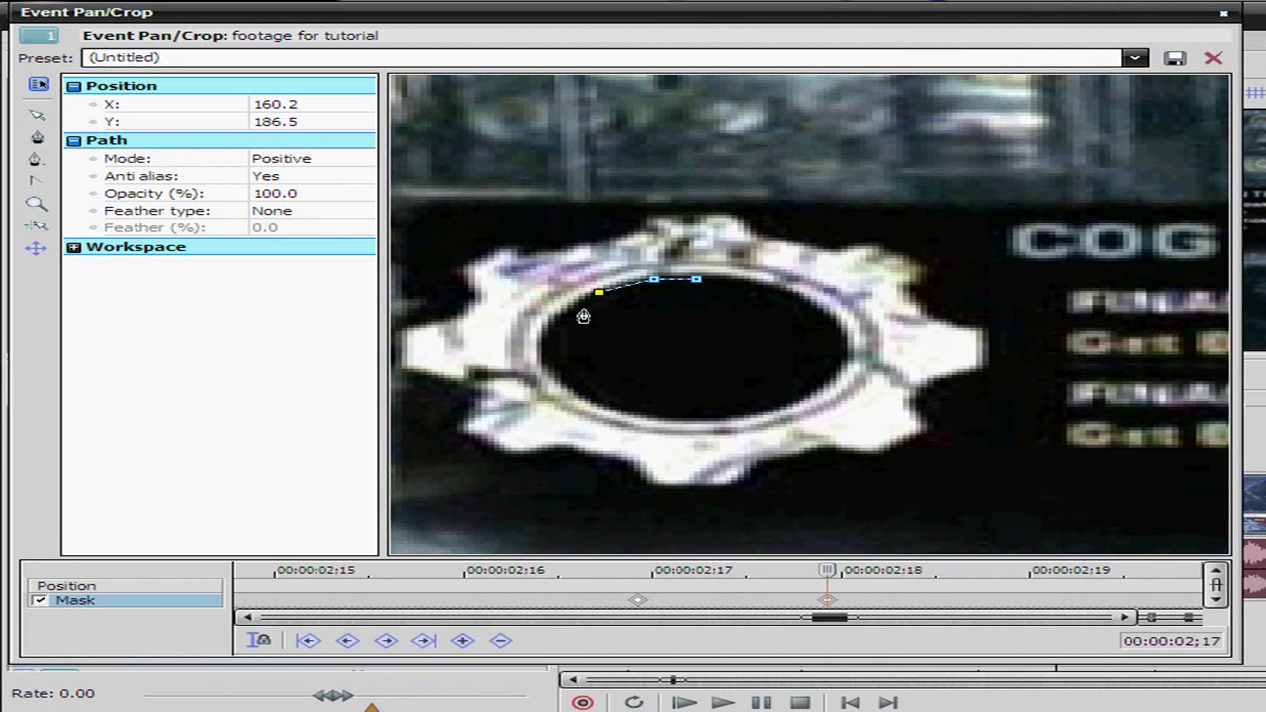
{"action": "left_click", "coordinate": [560, 316]}
{"action": "left_click", "coordinate": [542, 344]}
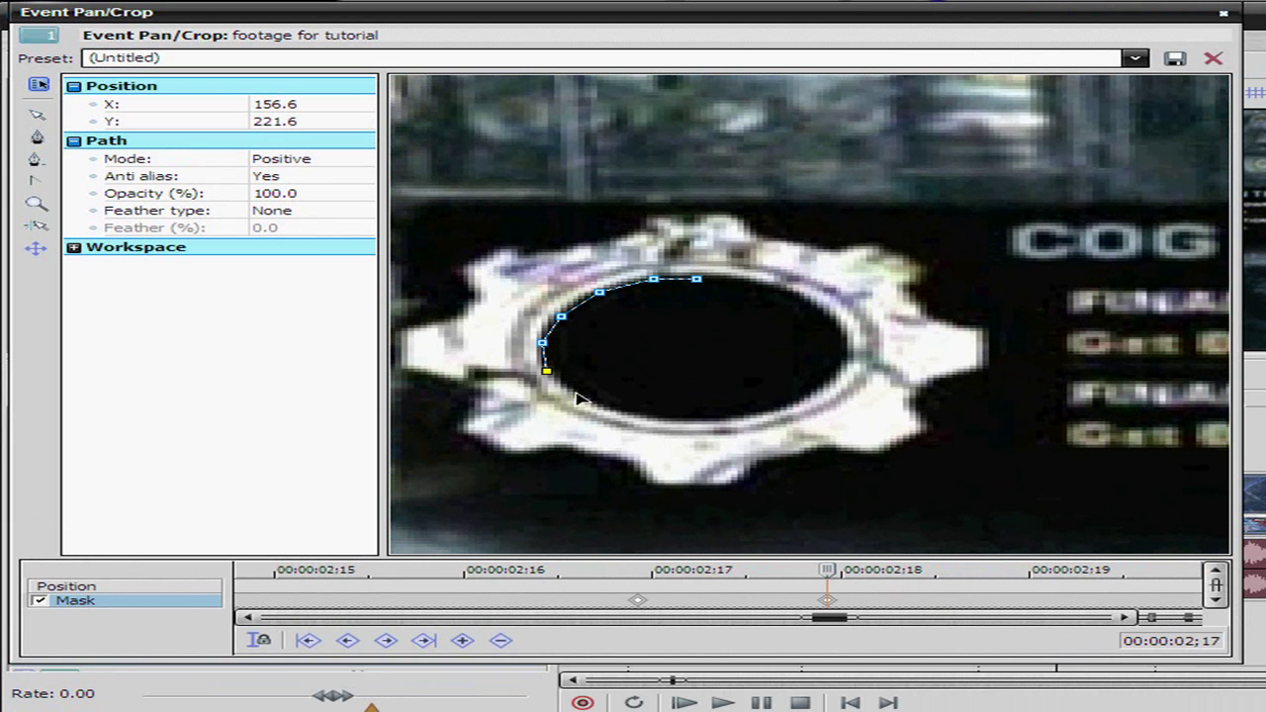
{"action": "left_click", "coordinate": [614, 413]}
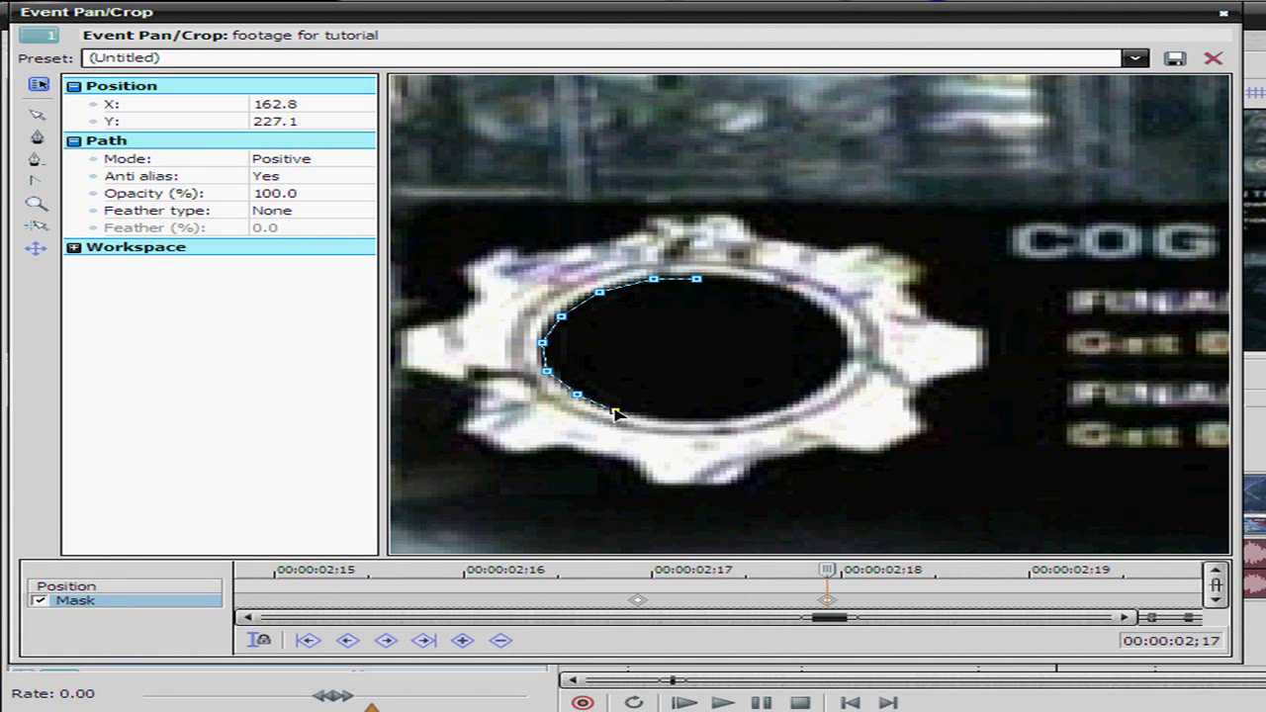
{"action": "left_click", "coordinate": [662, 421]}
{"action": "left_click", "coordinate": [748, 416]}
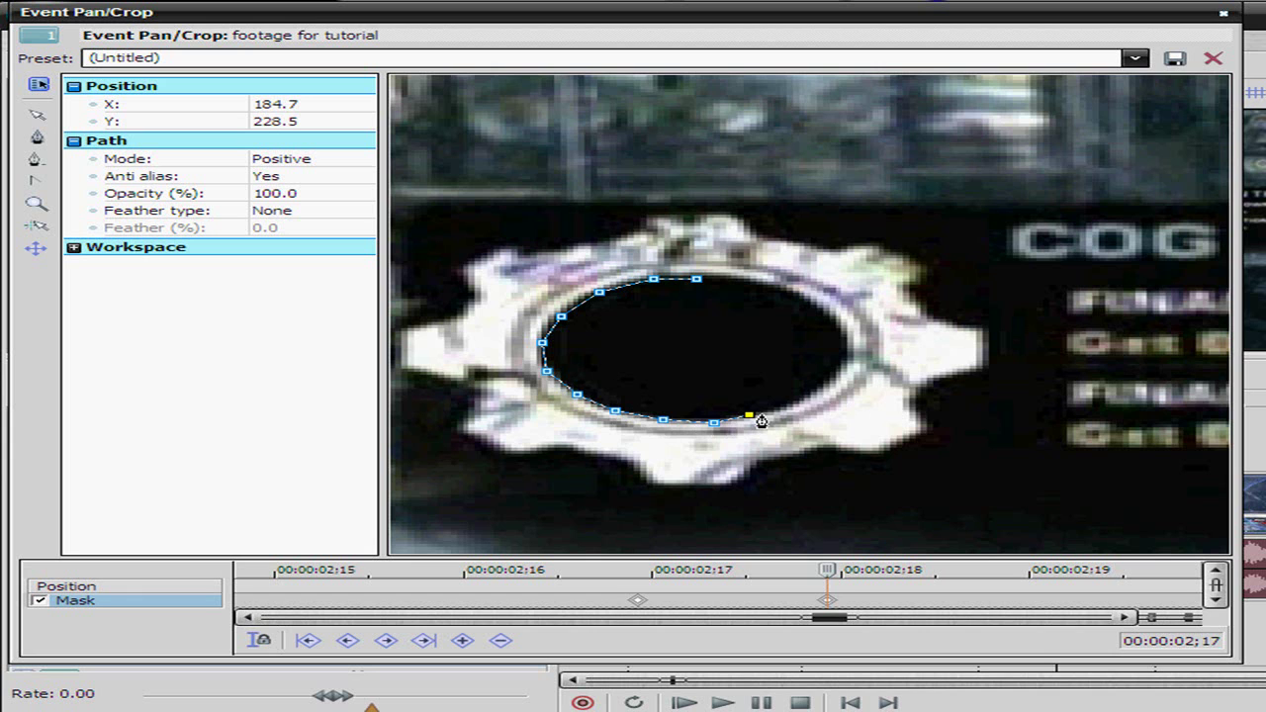
{"action": "left_click", "coordinate": [787, 407]}
{"action": "left_click", "coordinate": [817, 390]}
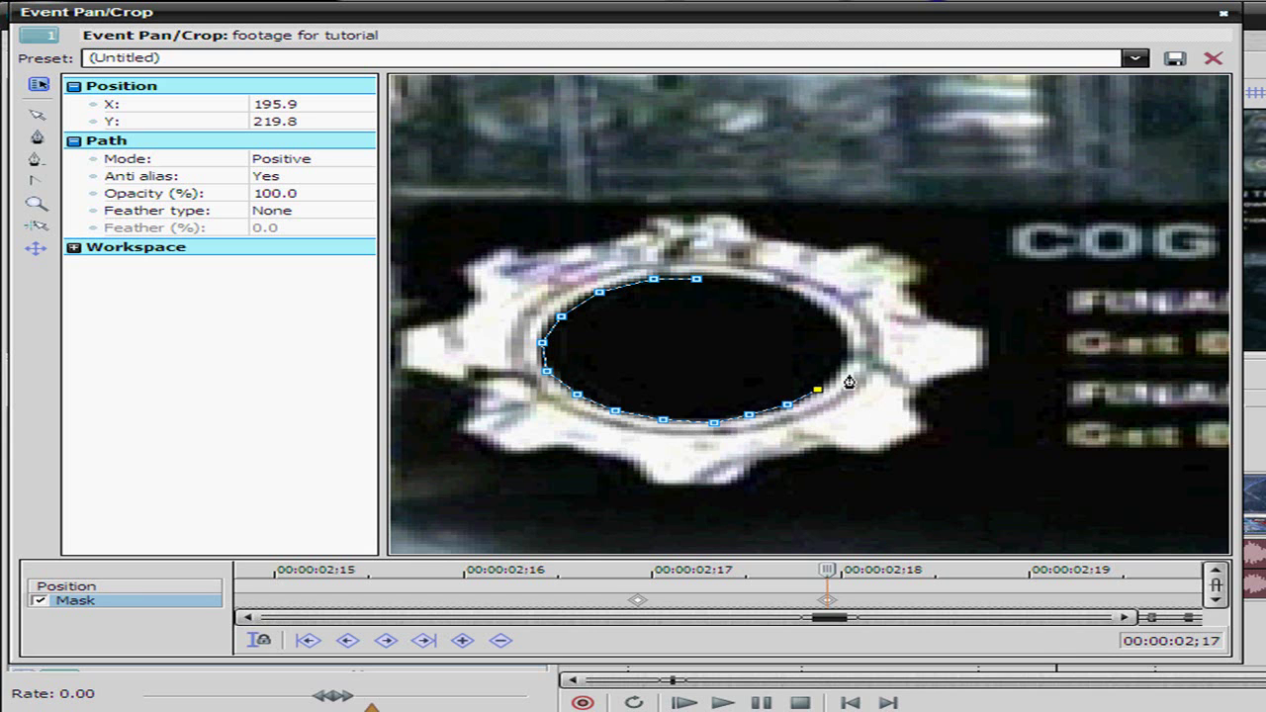
{"action": "left_click", "coordinate": [848, 352]}
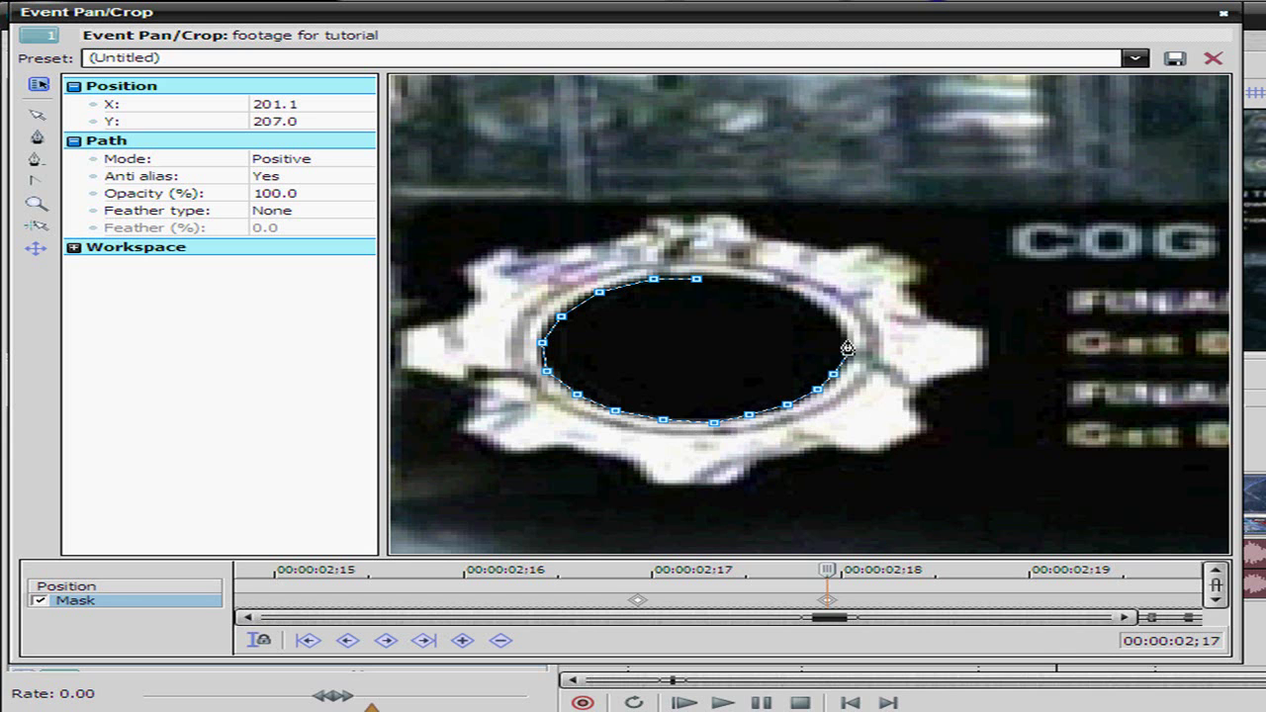
{"action": "left_click", "coordinate": [823, 311]}
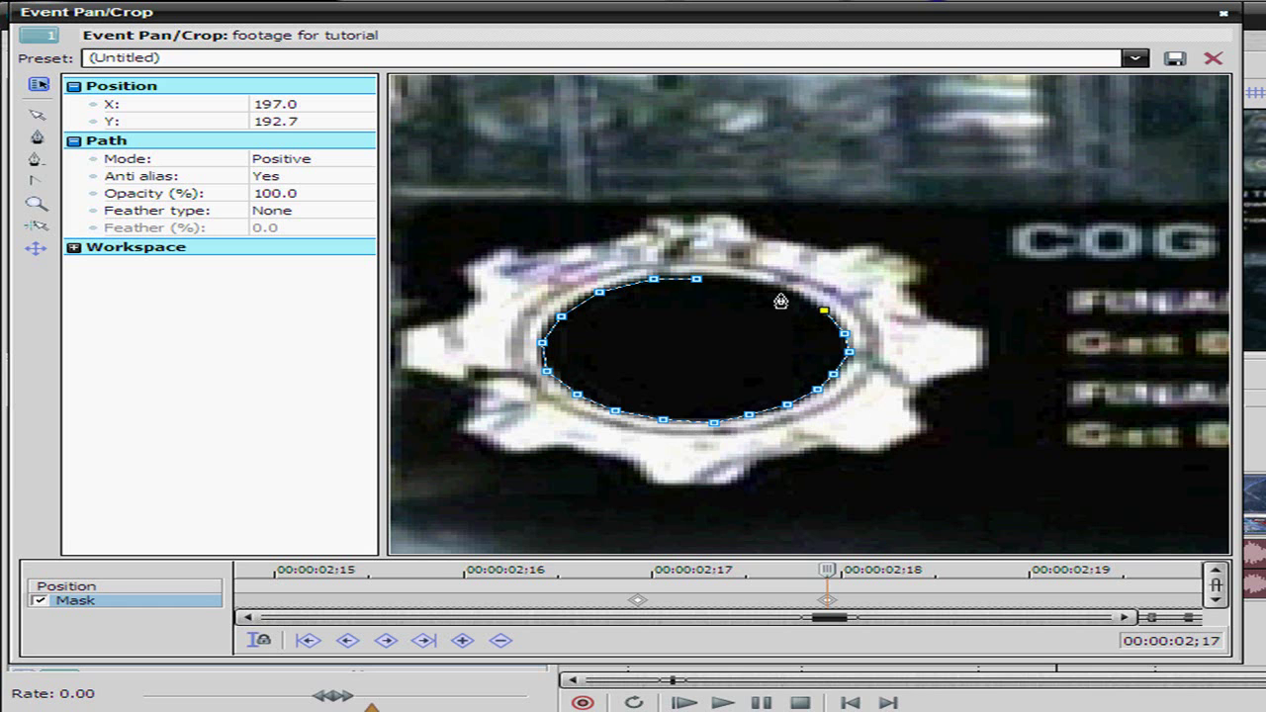
{"action": "left_click", "coordinate": [780, 296]}
{"action": "left_click", "coordinate": [737, 283]}
{"action": "left_click", "coordinate": [693, 282]}
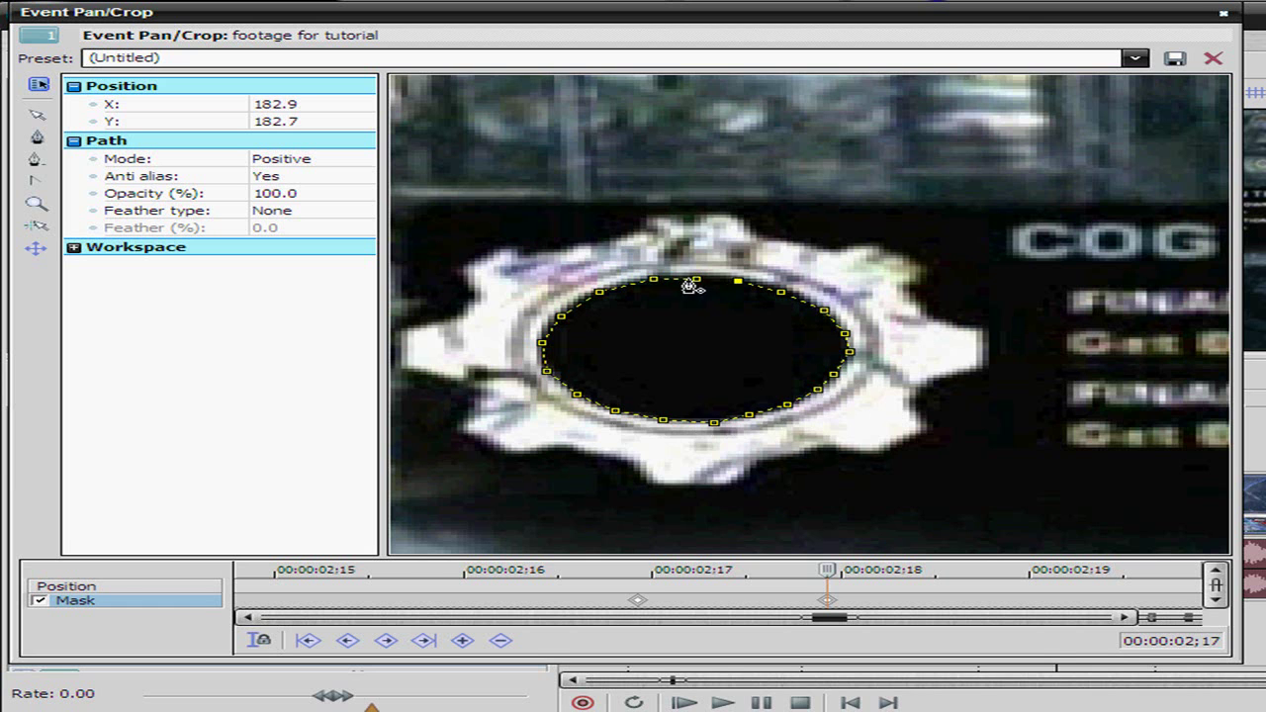
{"action": "left_click", "coordinate": [697, 284]}
{"action": "left_click", "coordinate": [621, 261]}
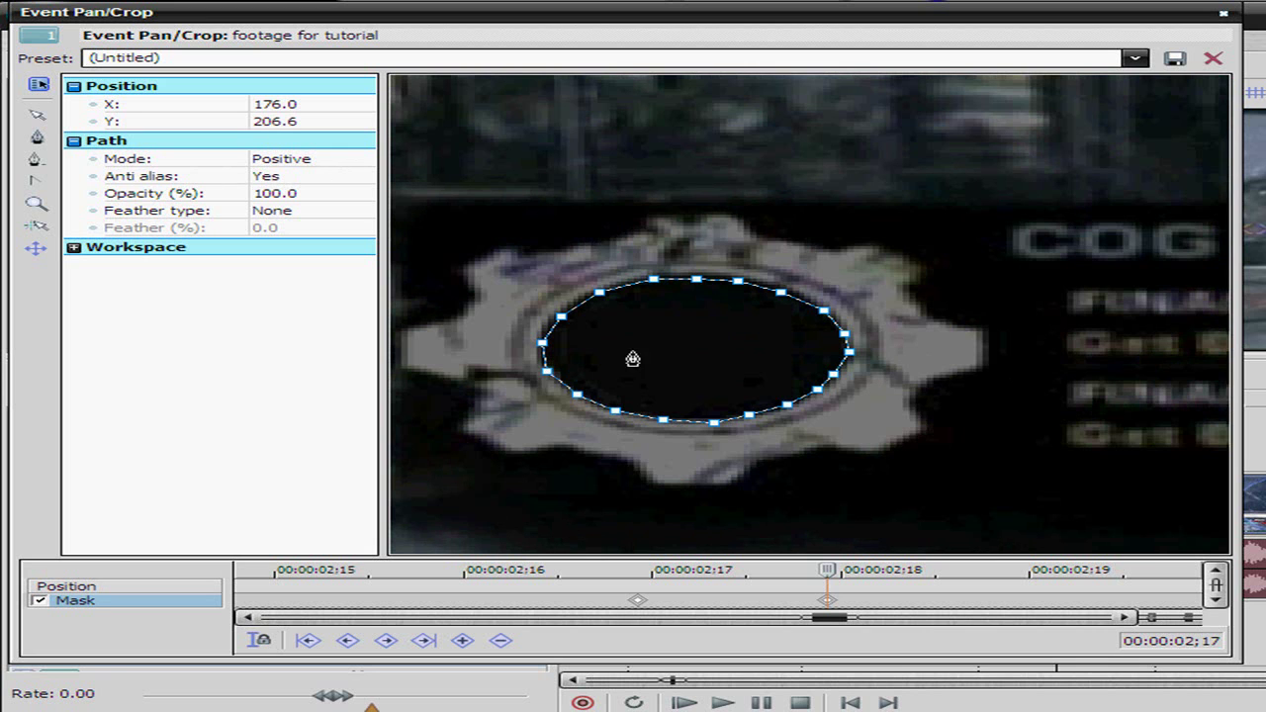
Step: Set the mask Path Mode to Negative, feather type to Out, and Feather to 1.0%
{"action": "left_click", "coordinate": [365, 164]}
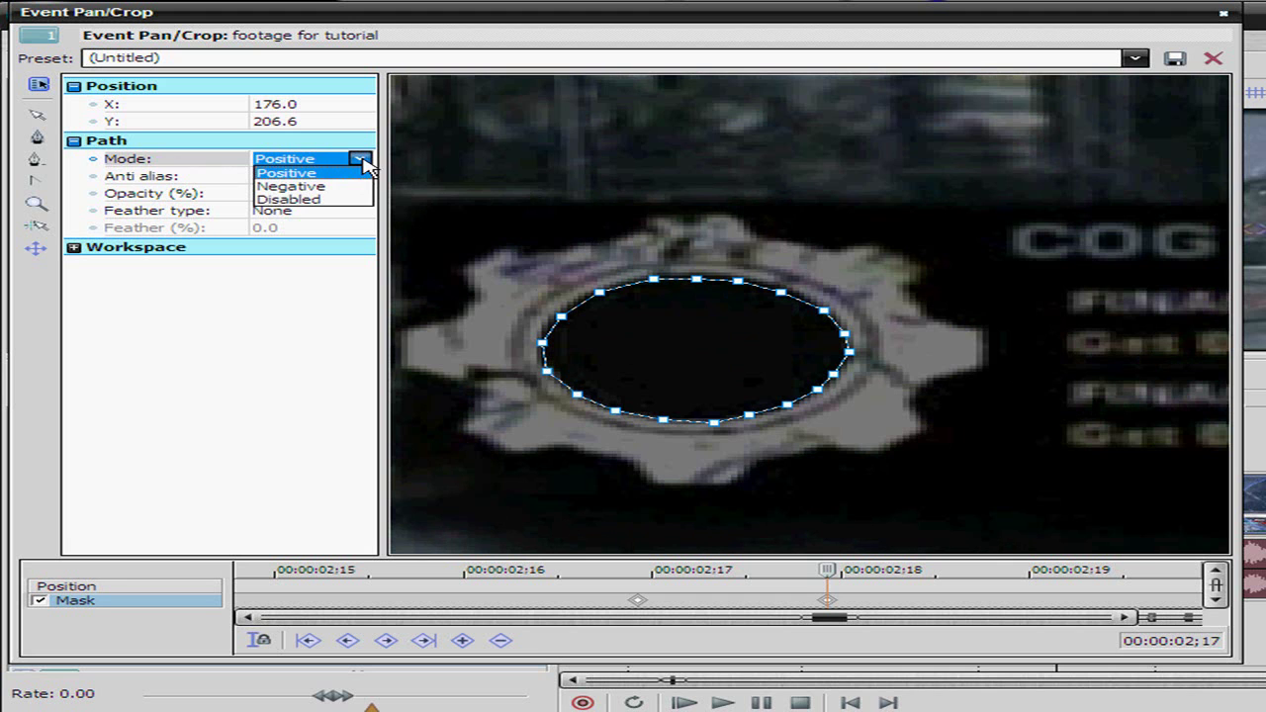
{"action": "left_click", "coordinate": [306, 186]}
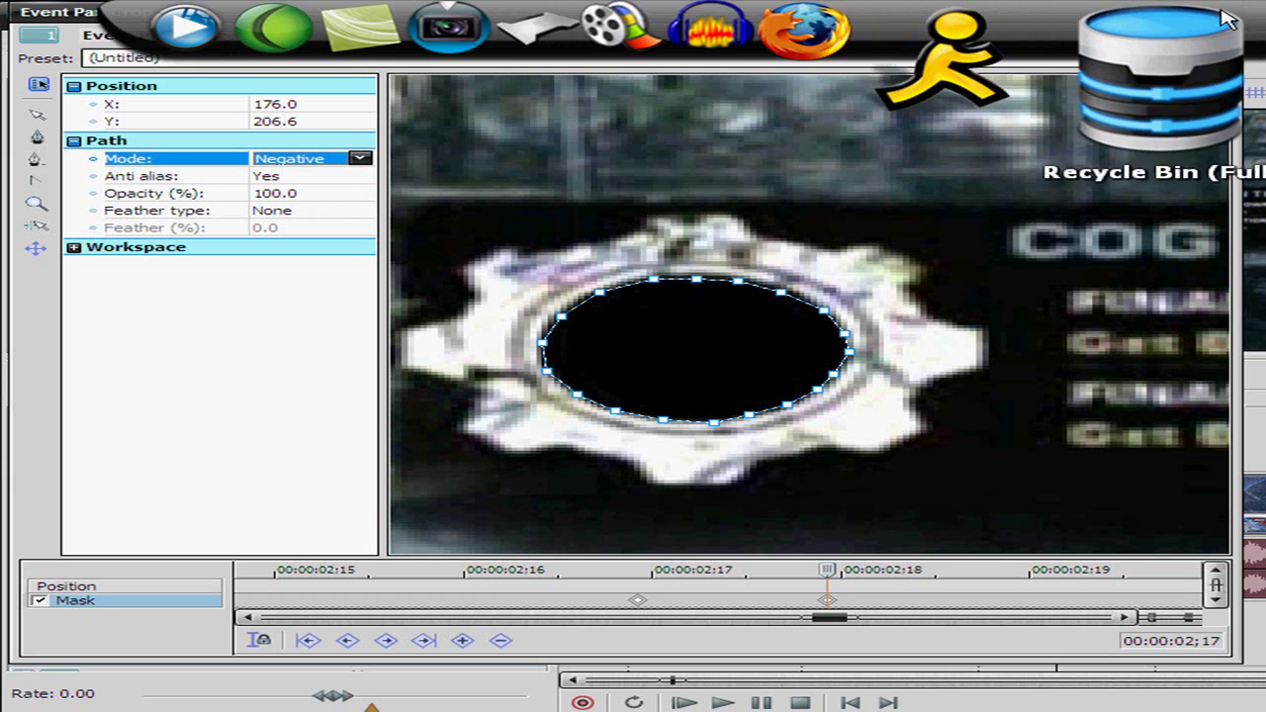
{"action": "left_click", "coordinate": [361, 214]}
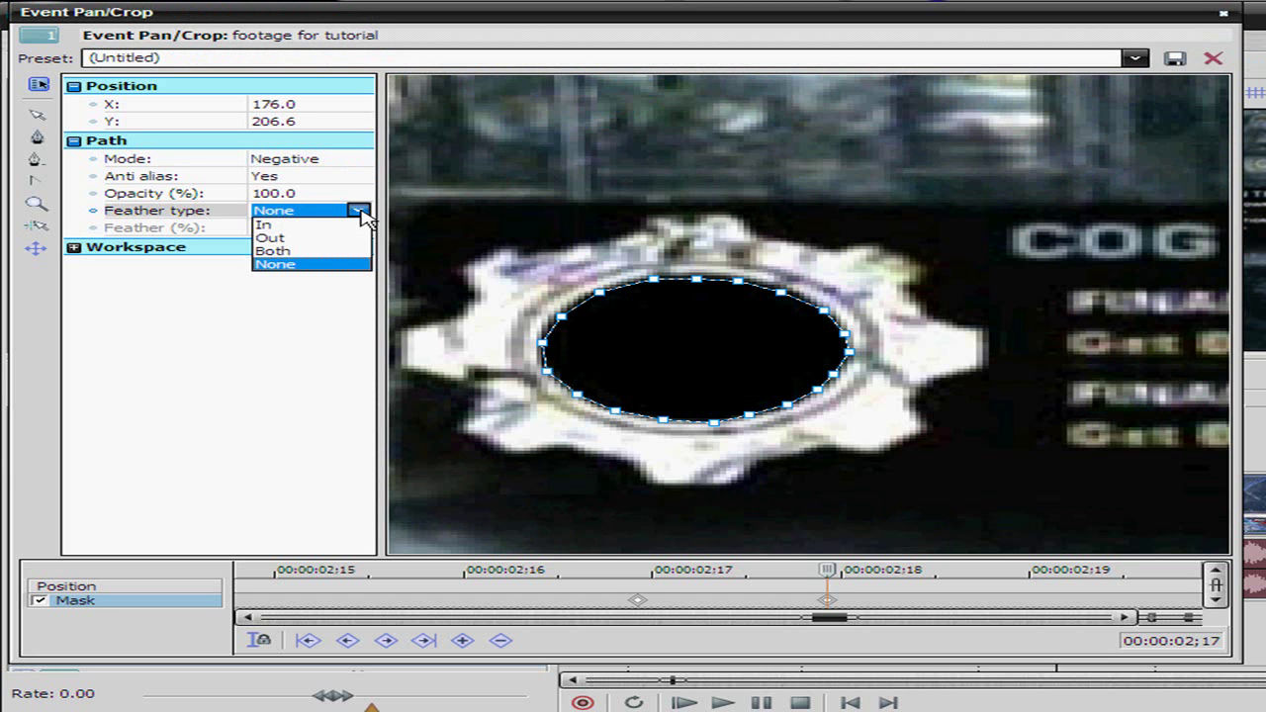
{"action": "left_click", "coordinate": [342, 225]}
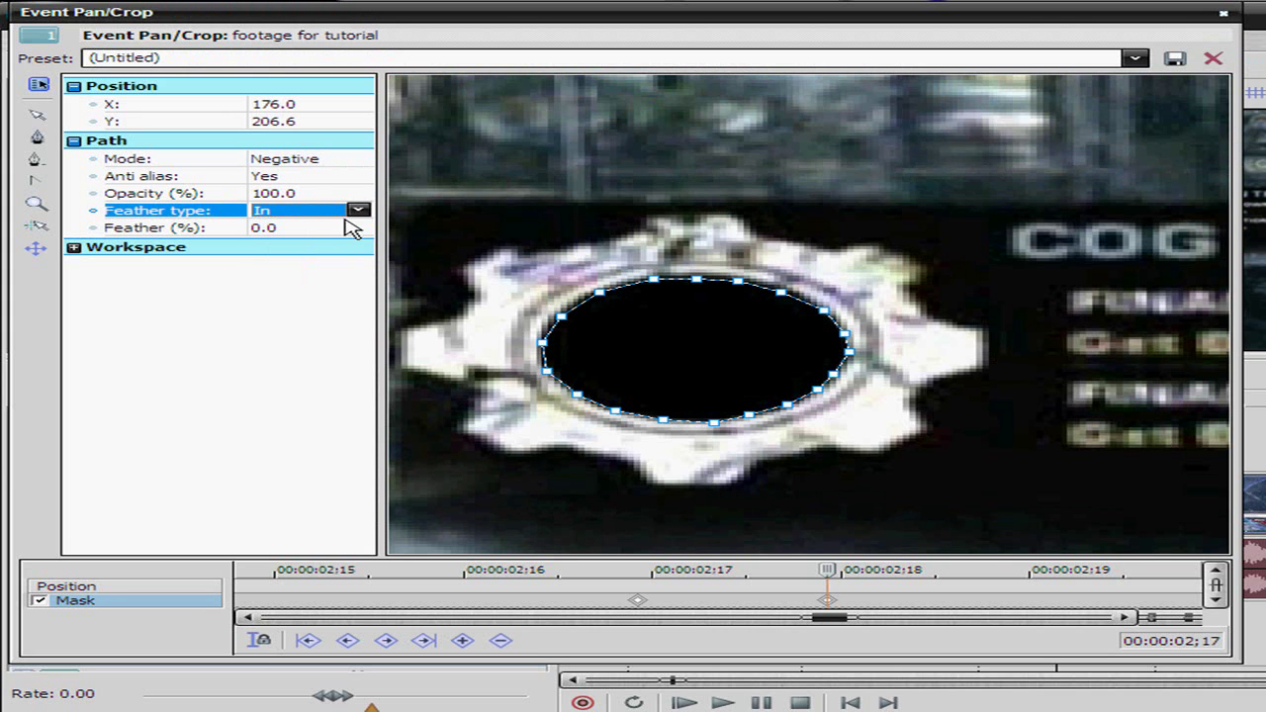
{"action": "left_click", "coordinate": [360, 211]}
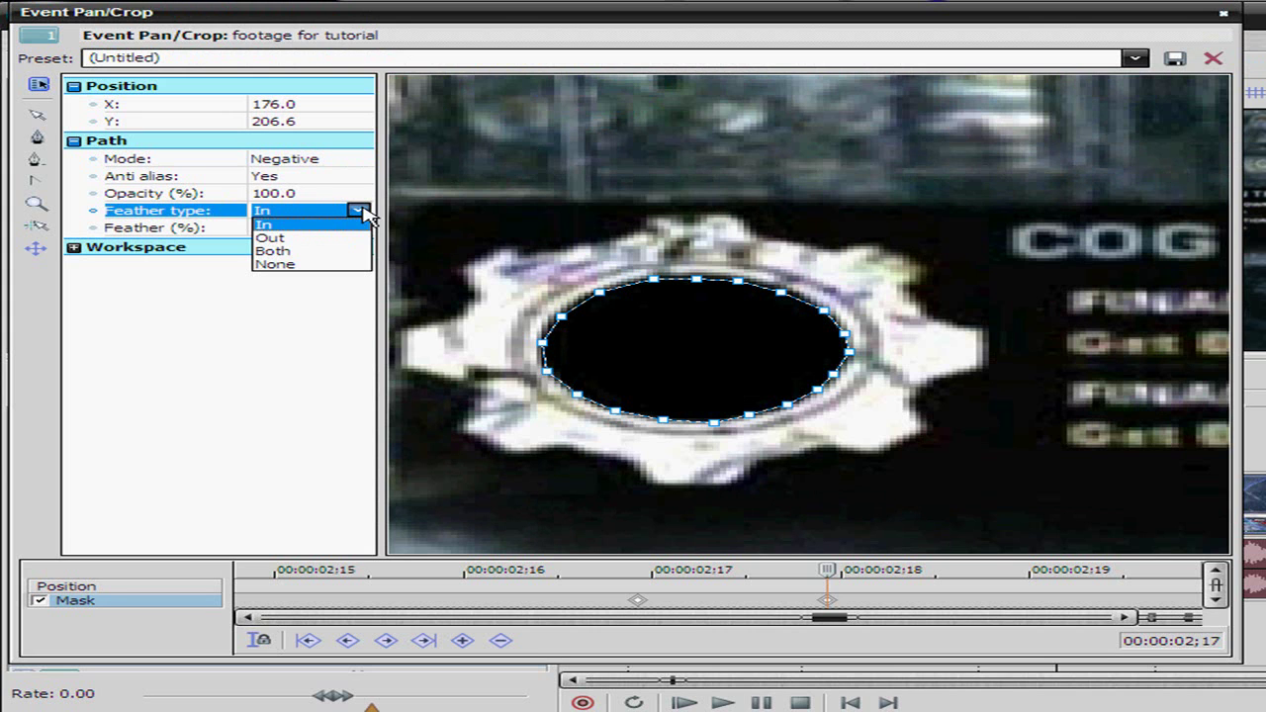
{"action": "left_click", "coordinate": [286, 238]}
{"action": "left_click", "coordinate": [295, 228]}
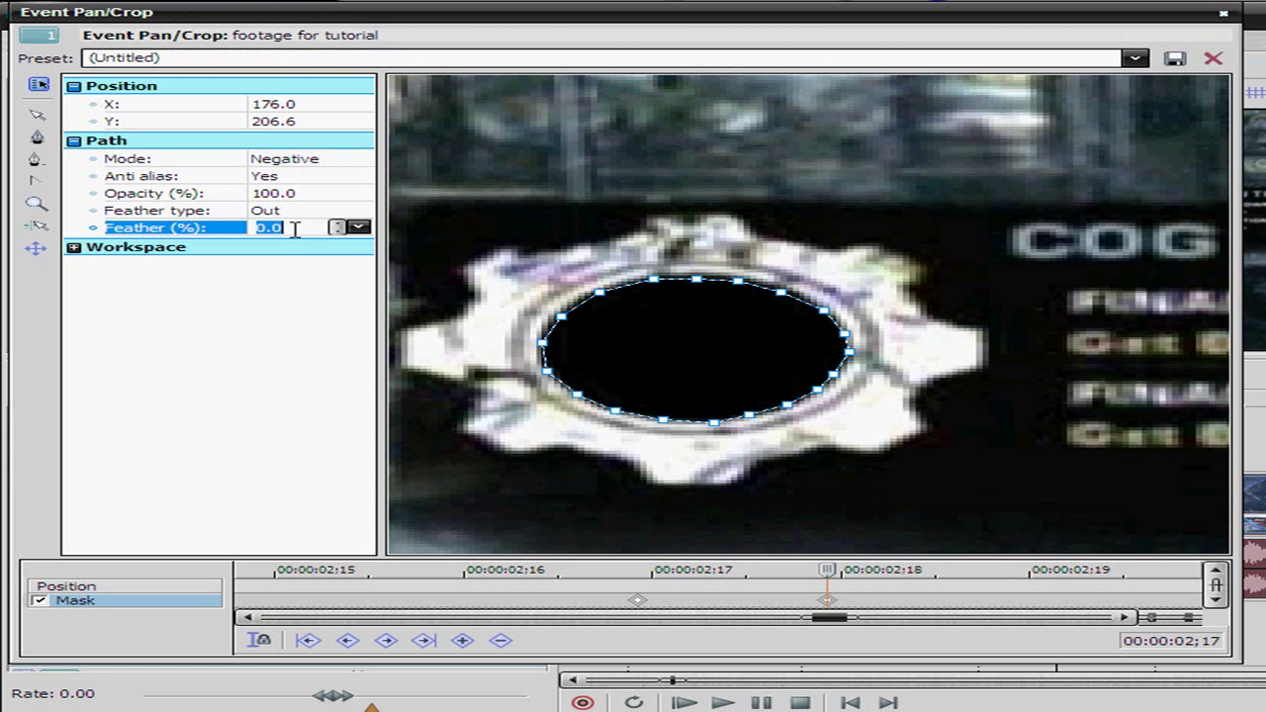
{"action": "scroll", "coordinate": [295, 231], "scroll_direction": "up", "scroll_amount": 1}
{"action": "scroll", "coordinate": [295, 230], "scroll_direction": "down", "scroll_amount": 1}
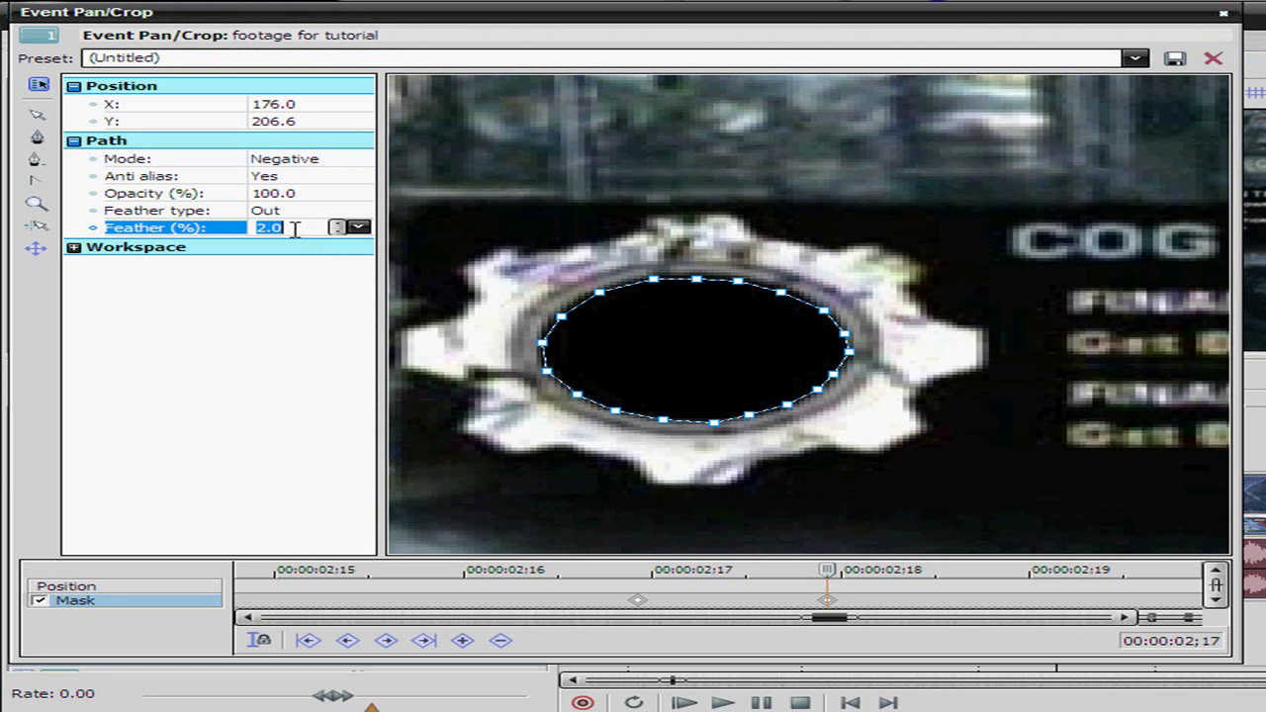
{"action": "scroll", "coordinate": [295, 230], "scroll_direction": "up", "scroll_amount": 1}
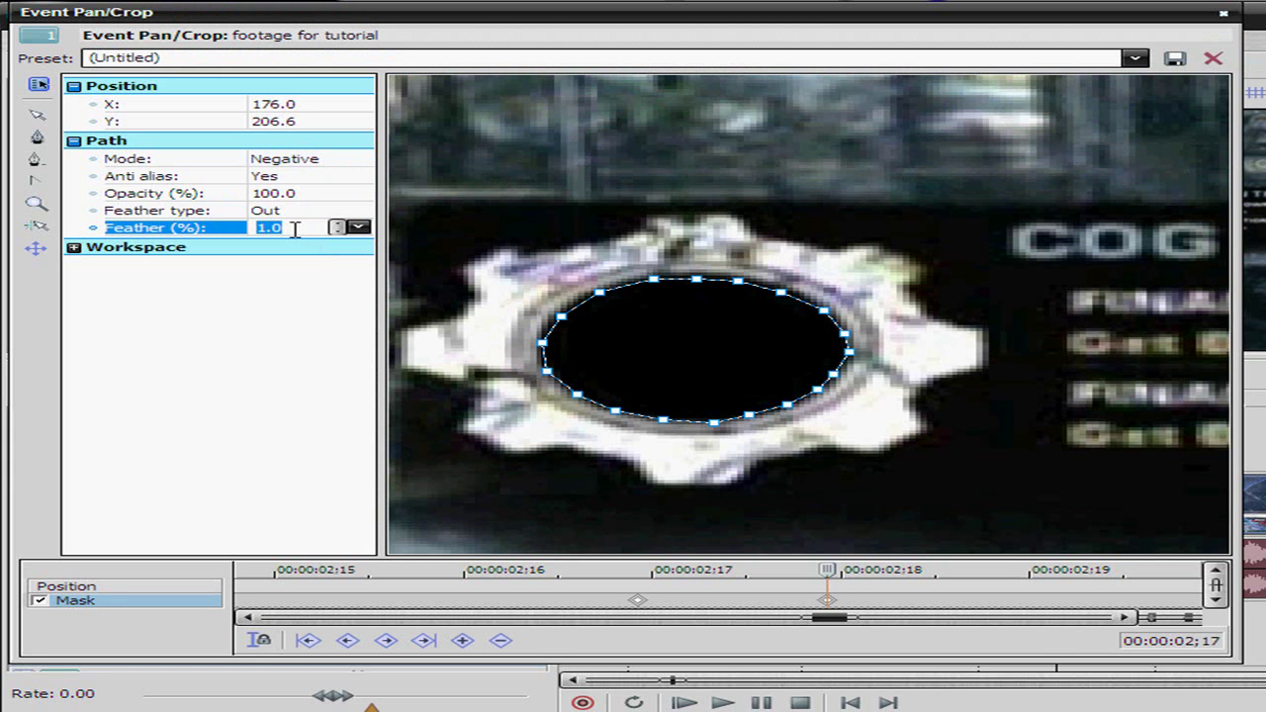
Step: Close Pan/Crop, stop playback, and reopen Pan/Crop for the track 1 emblem clip
{"action": "left_click", "coordinate": [1224, 12]}
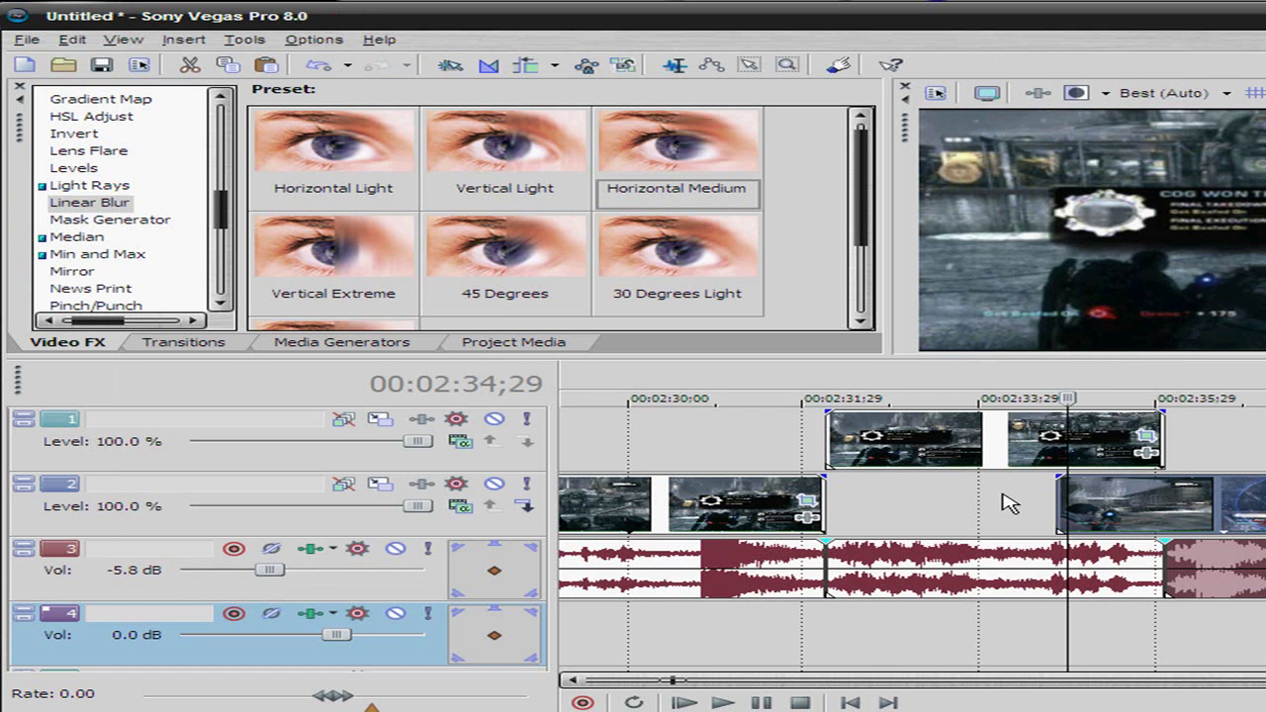
{"action": "key", "text": "space"}
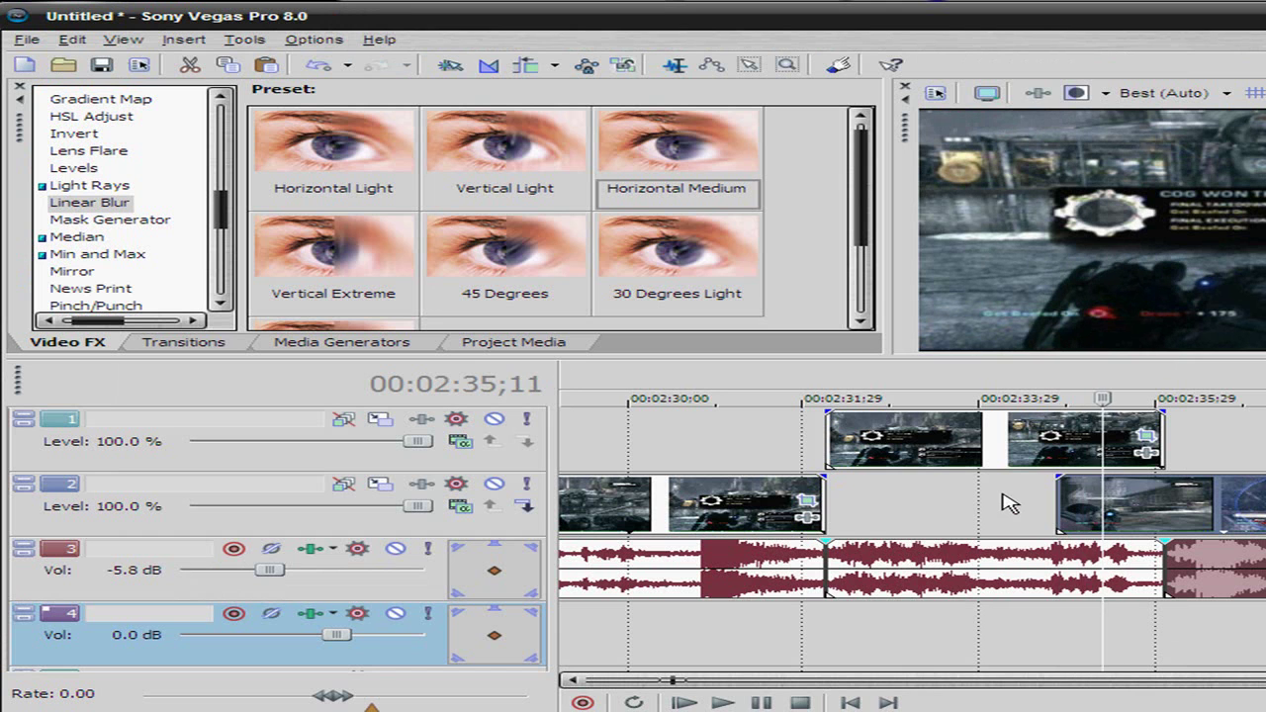
{"action": "left_click", "coordinate": [1147, 437]}
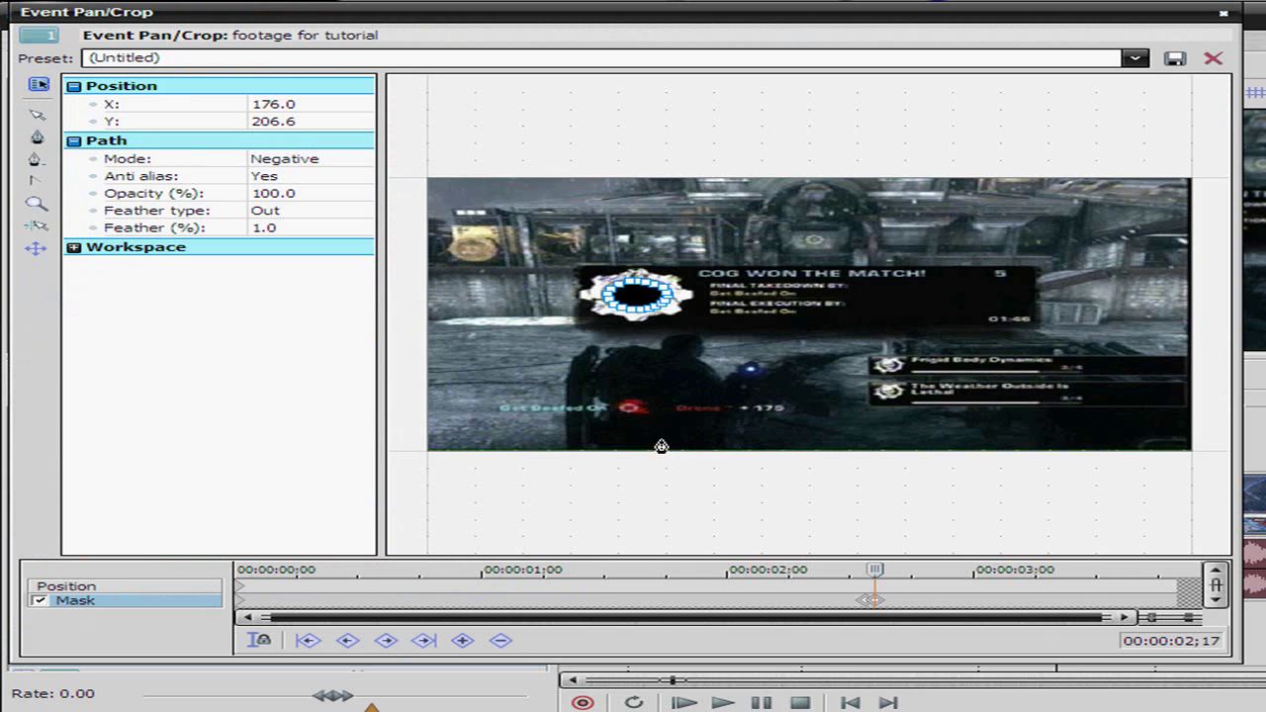
Step: Add a Position keyframe at 02;17 and move to the clip's last keyframe
{"action": "left_click", "coordinate": [124, 586]}
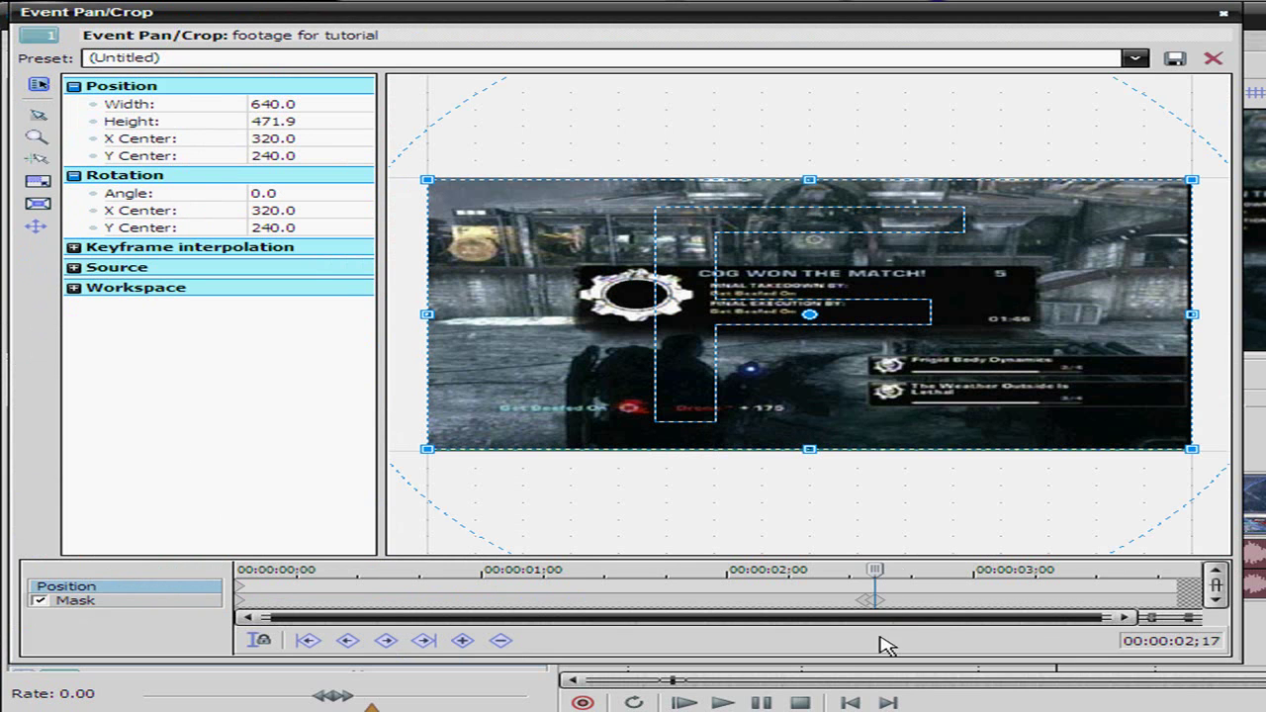
{"action": "left_click", "coordinate": [462, 639]}
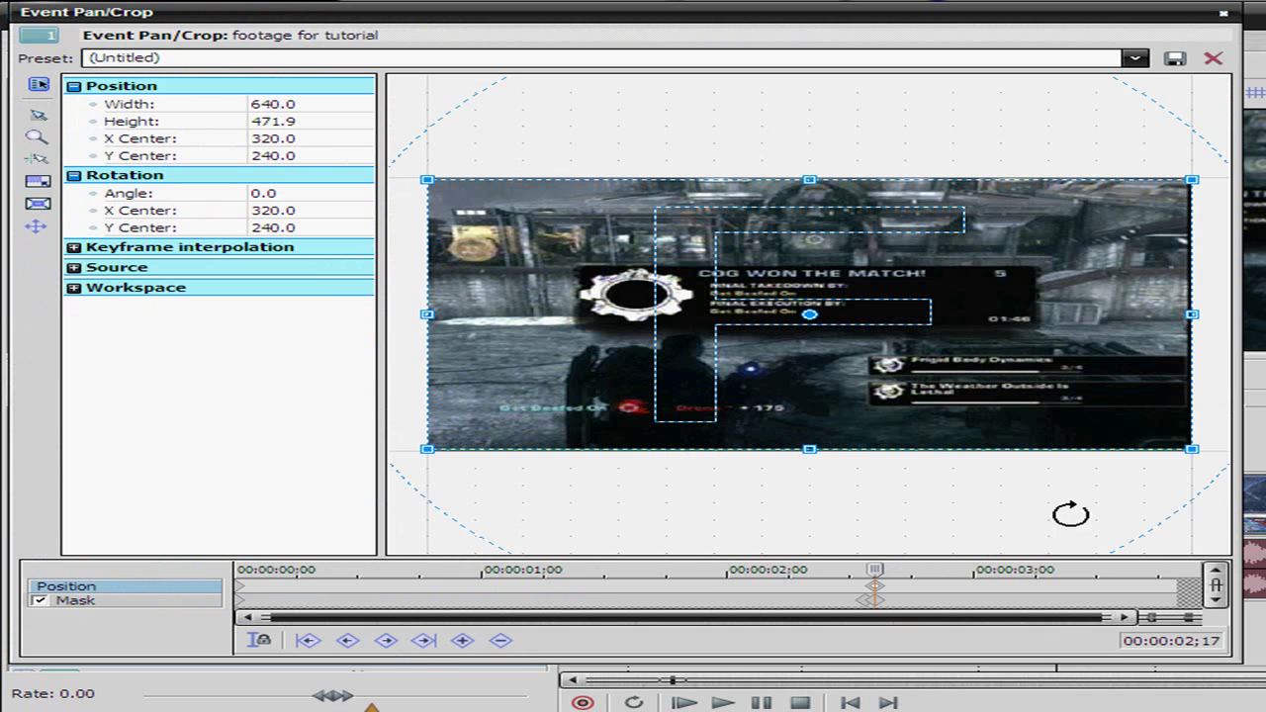
{"action": "left_click_drag", "start_coordinate": [1236, 522], "coordinate": [1130, 528]}
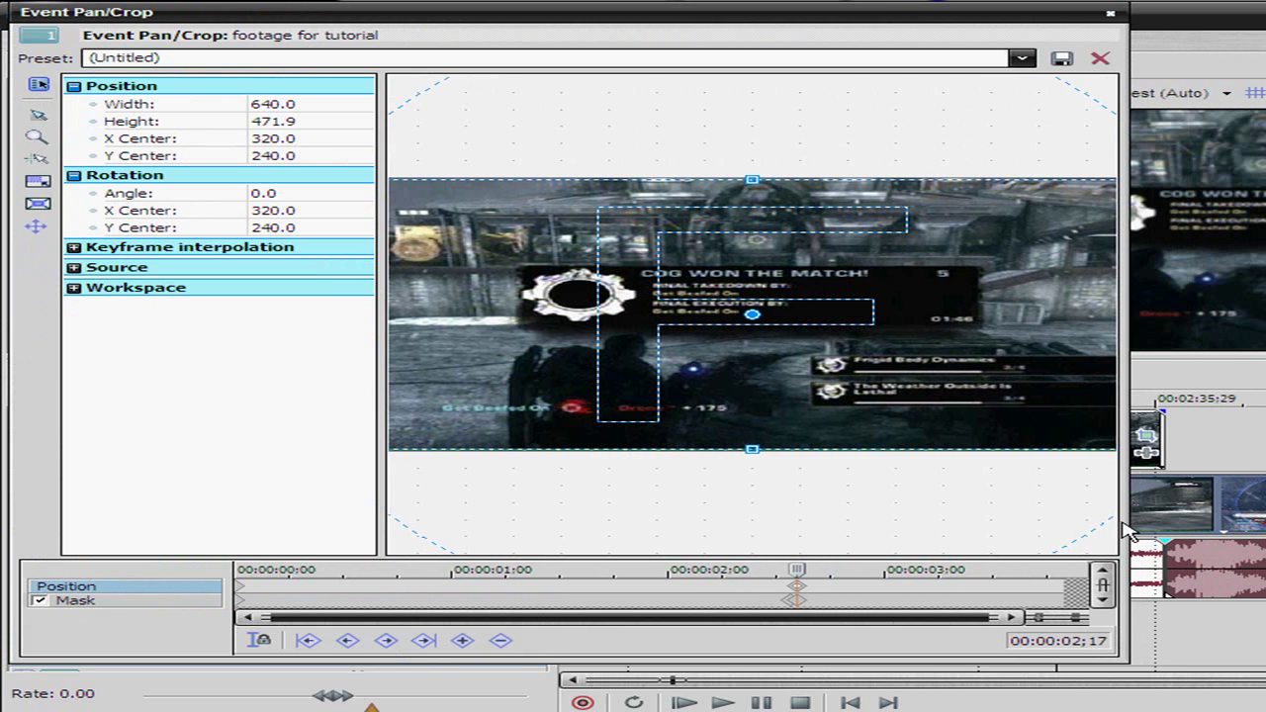
{"action": "left_click_drag", "start_coordinate": [796, 569], "coordinate": [1065, 569]}
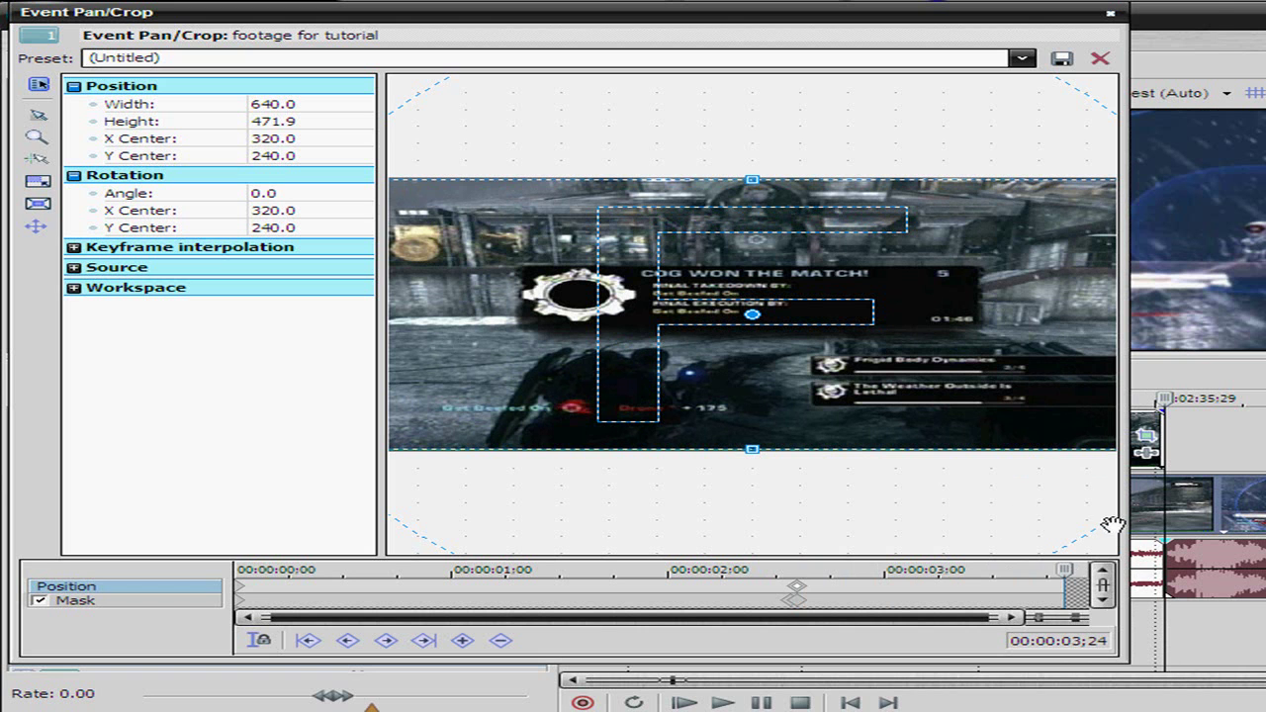
{"action": "left_click_drag", "start_coordinate": [1127, 529], "coordinate": [1234, 529]}
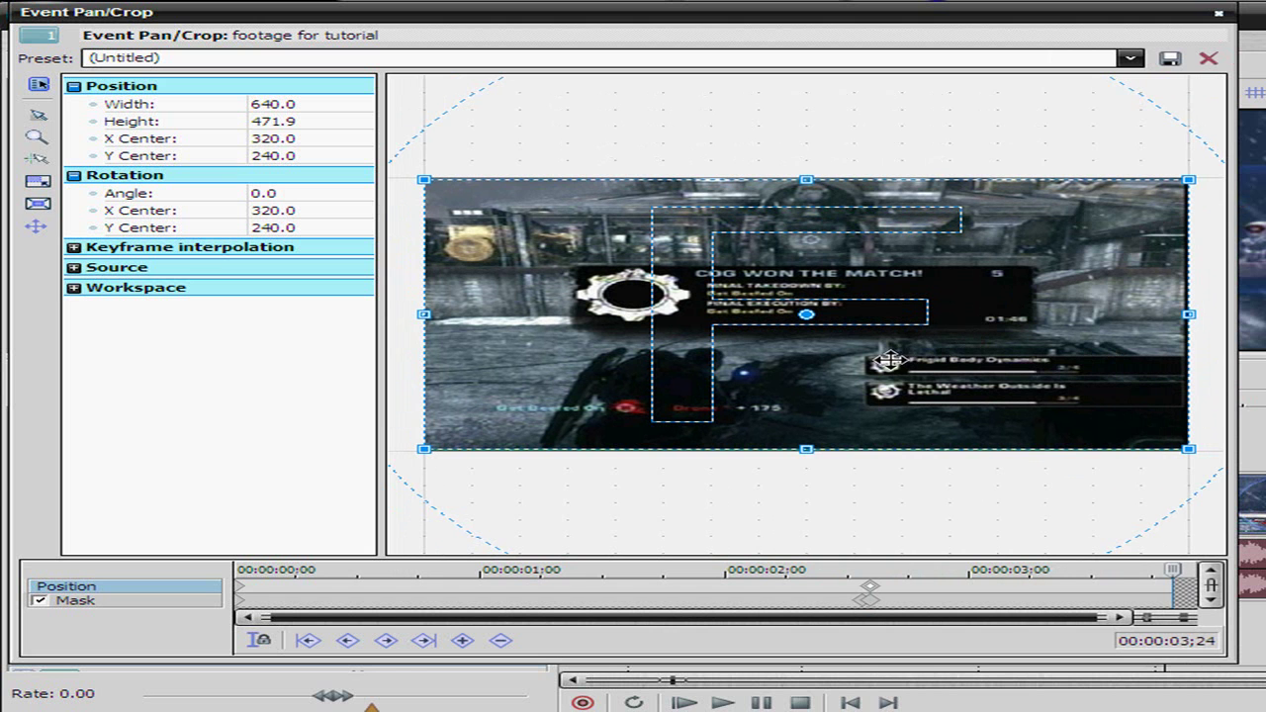
Step: Drag the crop frame up-left to centre on the gear at X 173.3, Y 202.7, angle -0.1
{"action": "left_click_drag", "start_coordinate": [888, 359], "coordinate": [715, 342]}
{"action": "scroll", "coordinate": [715, 342], "scroll_direction": "up", "scroll_amount": 3}
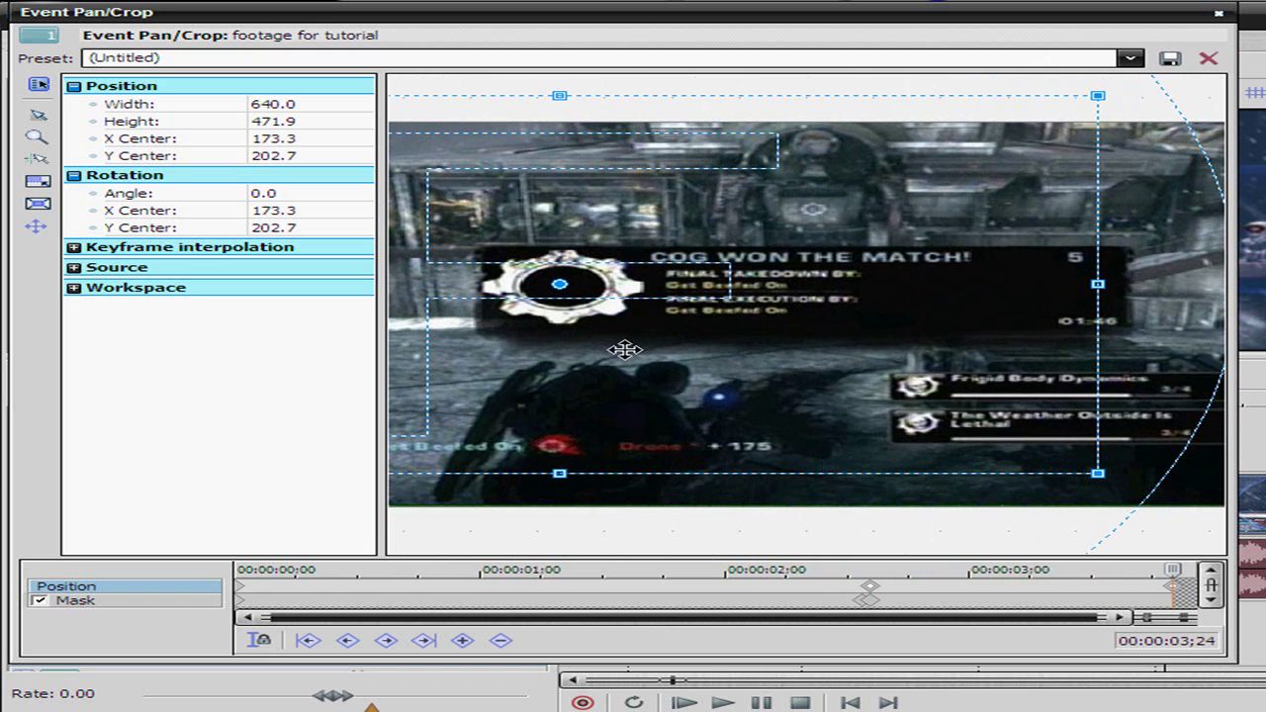
{"action": "left_click_drag", "start_coordinate": [655, 515], "coordinate": [656, 512]}
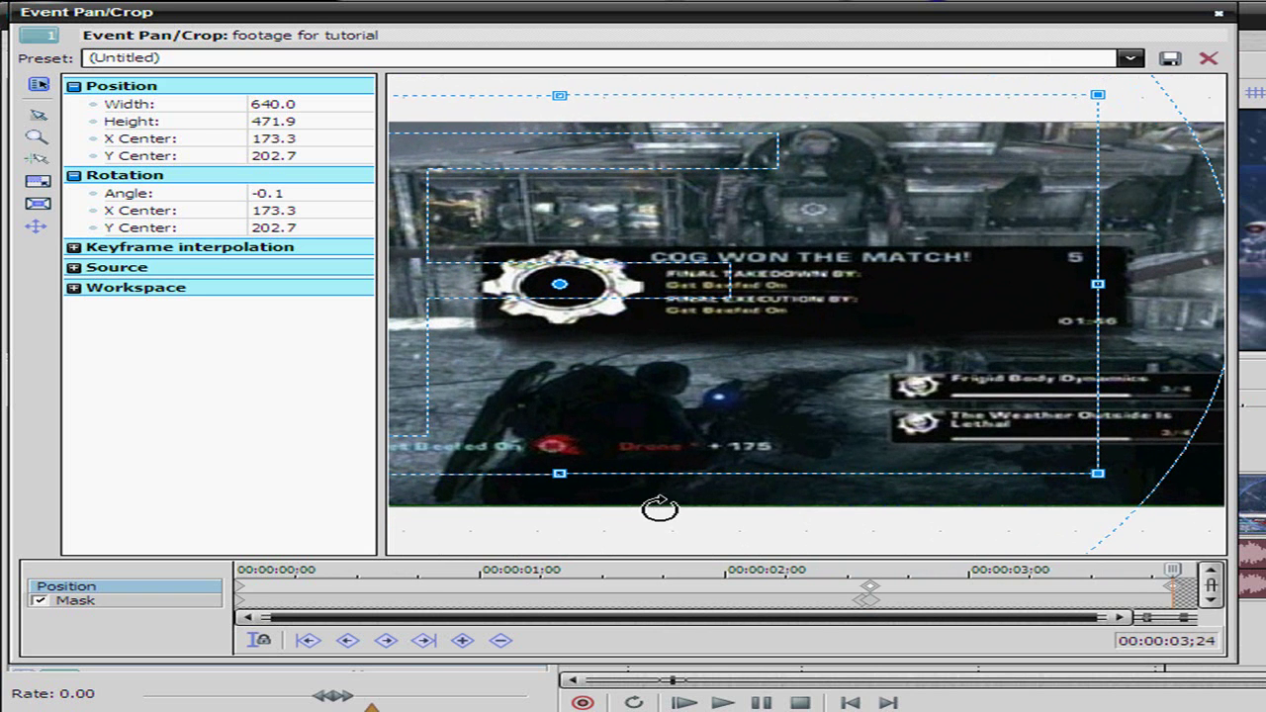
{"action": "scroll", "coordinate": [659, 508], "scroll_direction": "down", "scroll_amount": 3}
{"action": "scroll", "coordinate": [710, 506], "scroll_direction": "down", "scroll_amount": 1}
{"action": "left_click_drag", "start_coordinate": [856, 531], "coordinate": [918, 531]}
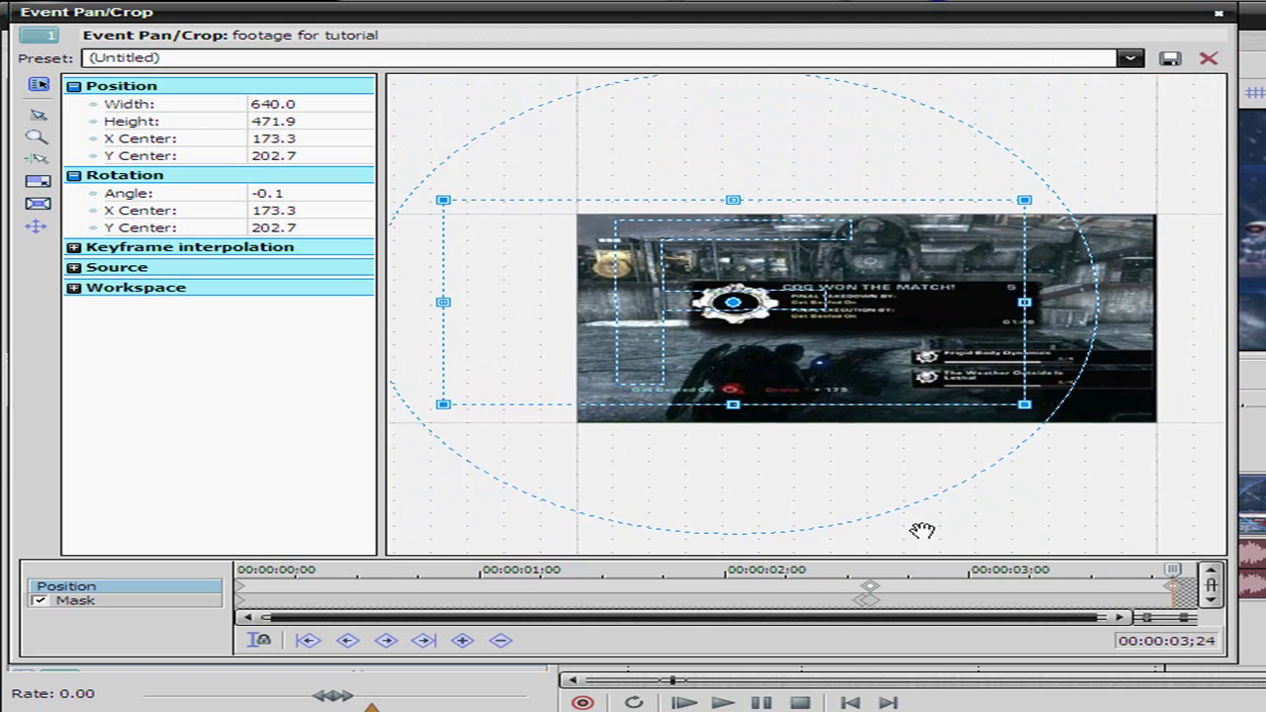
{"action": "scroll", "coordinate": [856, 508], "scroll_direction": "up", "scroll_amount": 3}
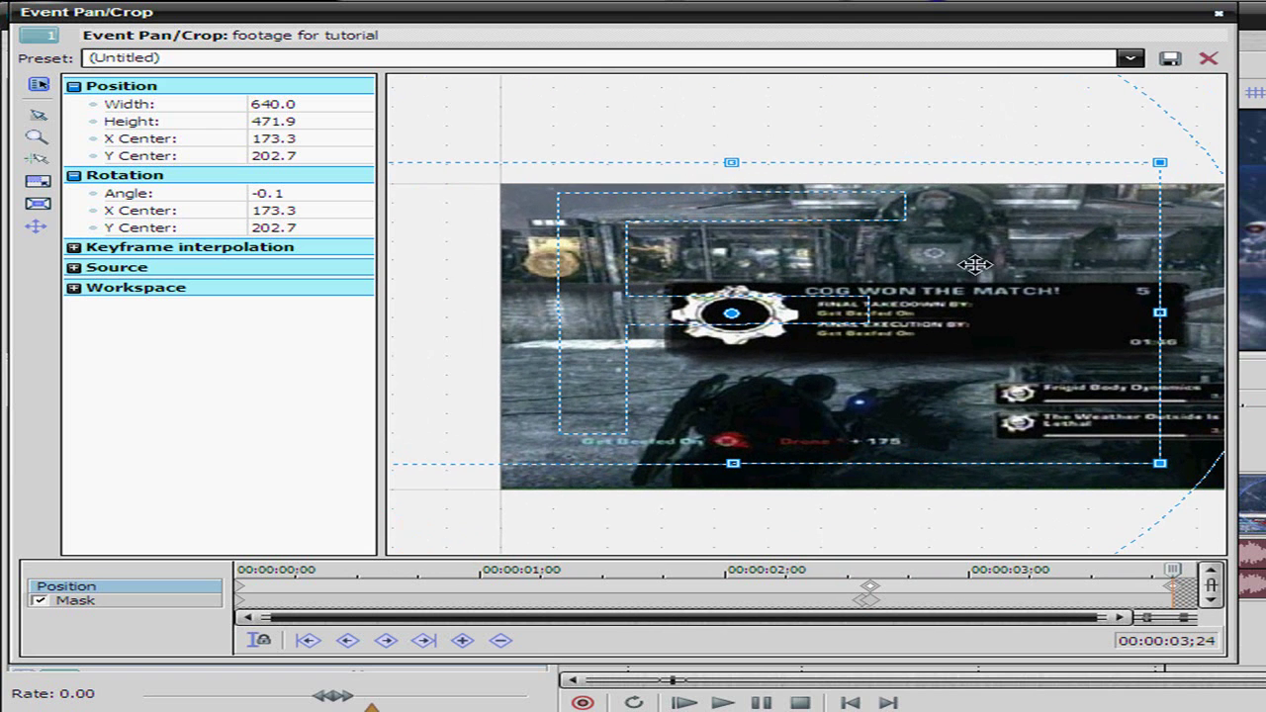
Step: Rotate the final crop frame to 30.6° and shrink it to 3.7 by 2.7 on the gear's centre
{"action": "left_click_drag", "start_coordinate": [782, 113], "coordinate": [914, 172]}
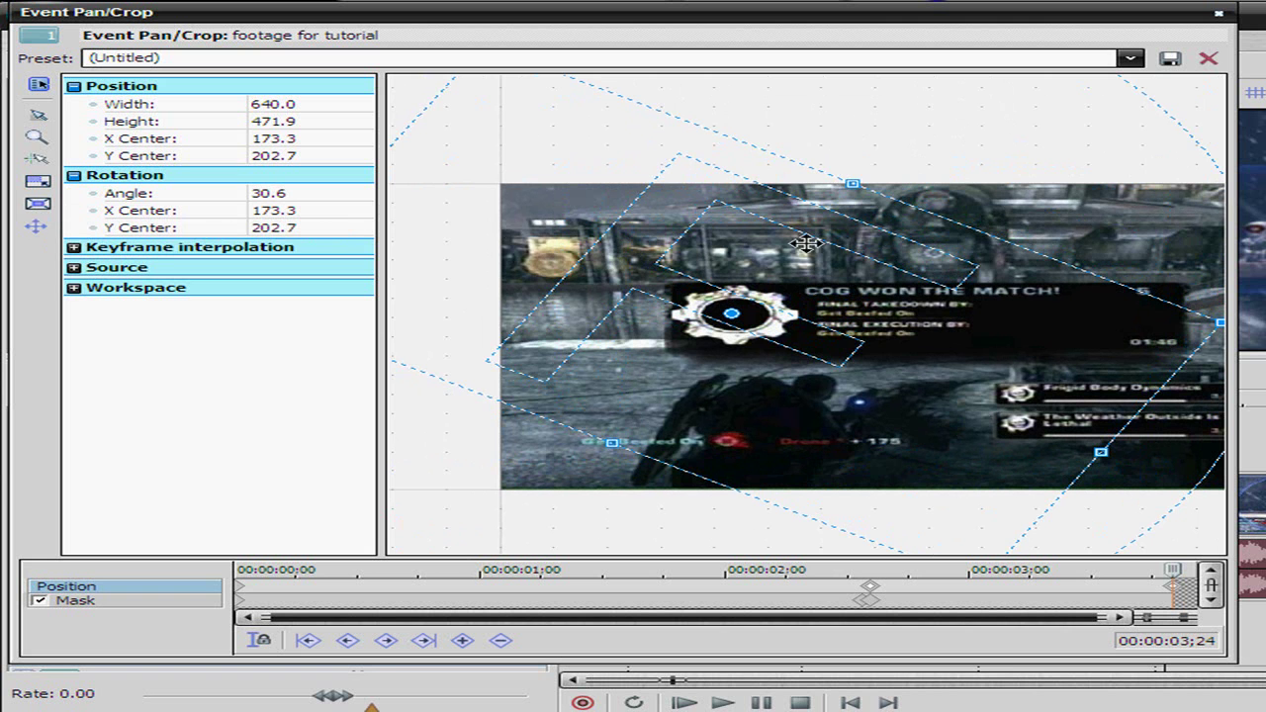
{"action": "left_click_drag", "start_coordinate": [852, 184], "coordinate": [724, 295]}
{"action": "scroll", "coordinate": [741, 450], "scroll_direction": "up", "scroll_amount": 5}
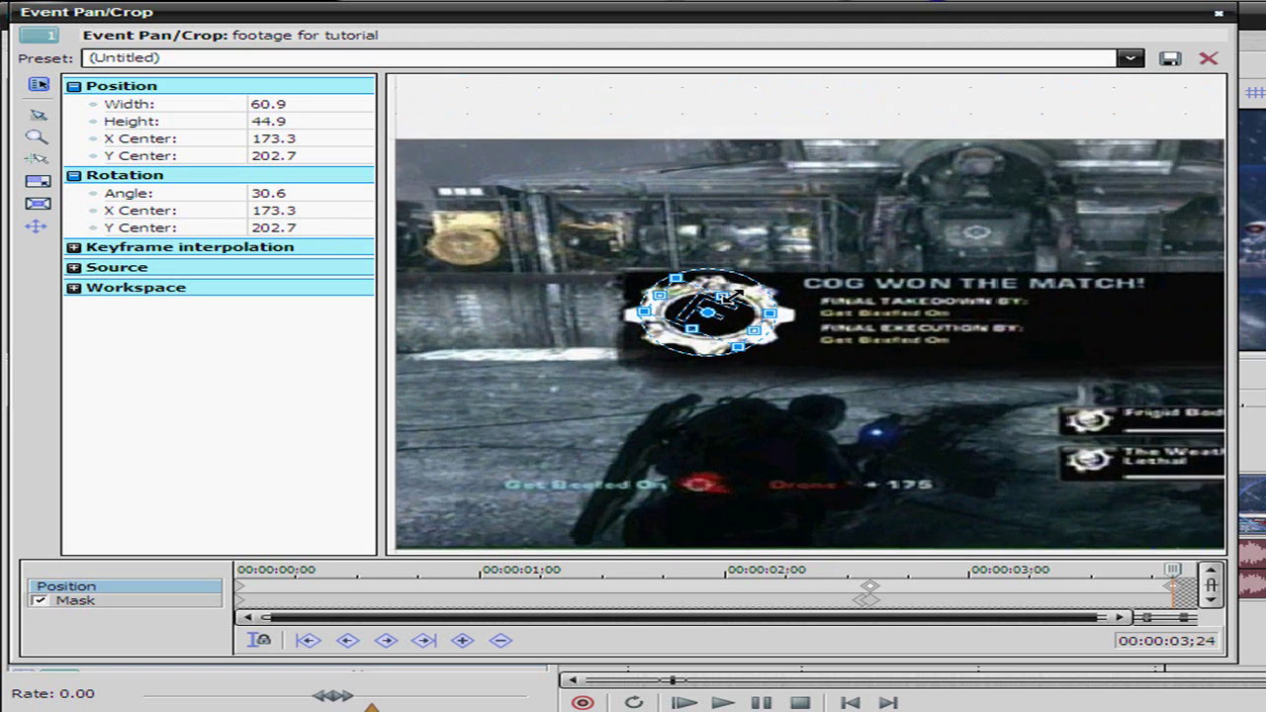
{"action": "scroll", "coordinate": [740, 450], "scroll_direction": "up", "scroll_amount": 5}
{"action": "left_click_drag", "start_coordinate": [703, 478], "coordinate": [799, 483]}
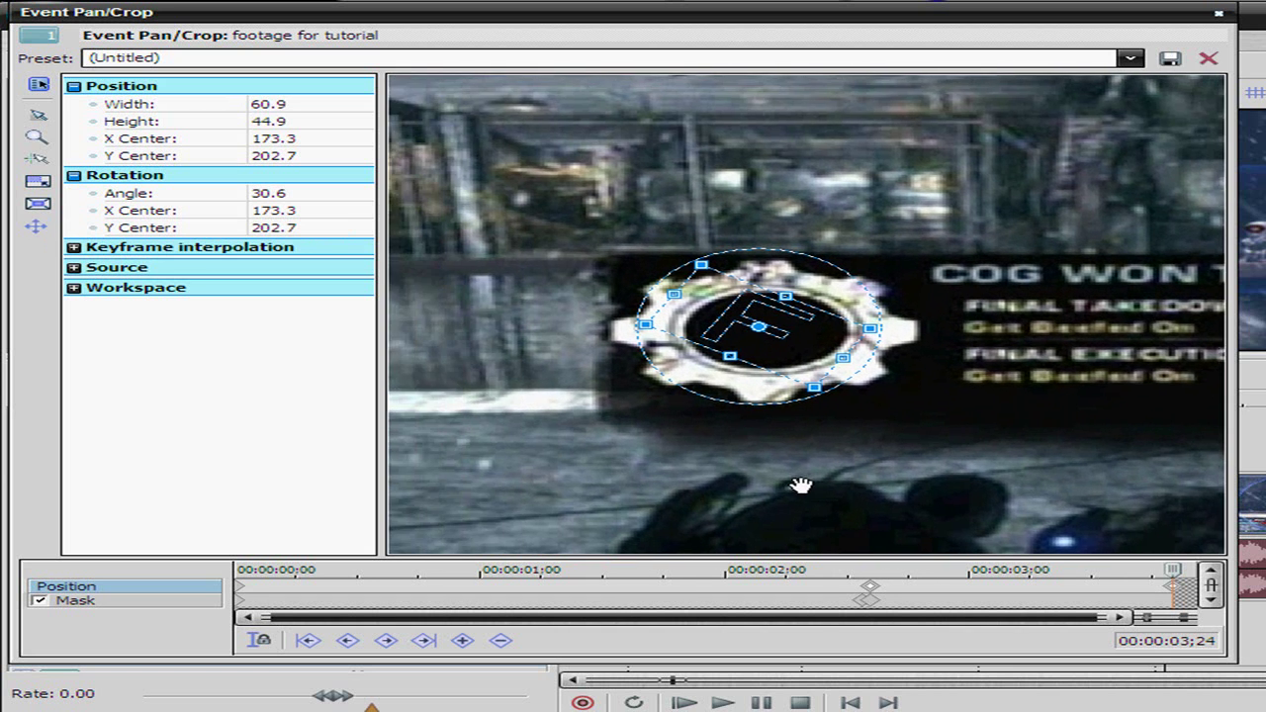
{"action": "left_click_drag", "start_coordinate": [636, 233], "coordinate": [709, 321]}
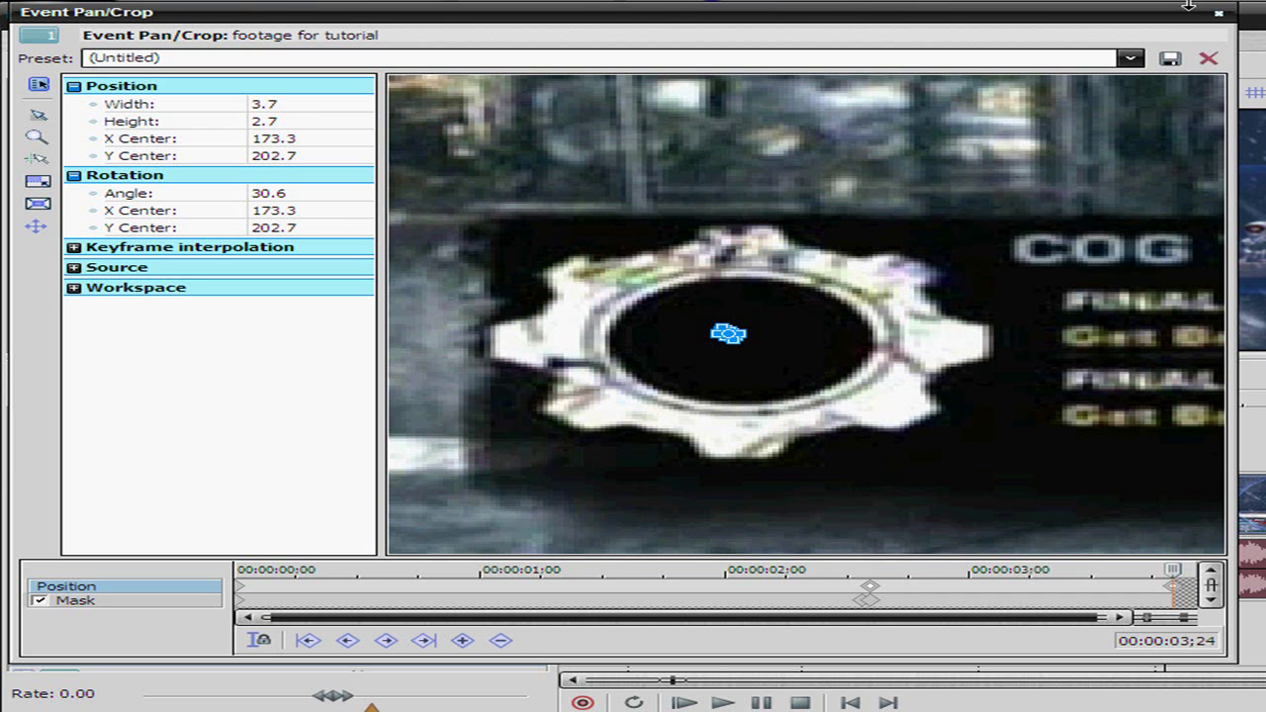
Step: Close Pan/Crop and play from 00:02:34;12, stepping frames to review the tilted zoom into the gear
{"action": "left_click", "coordinate": [1220, 16]}
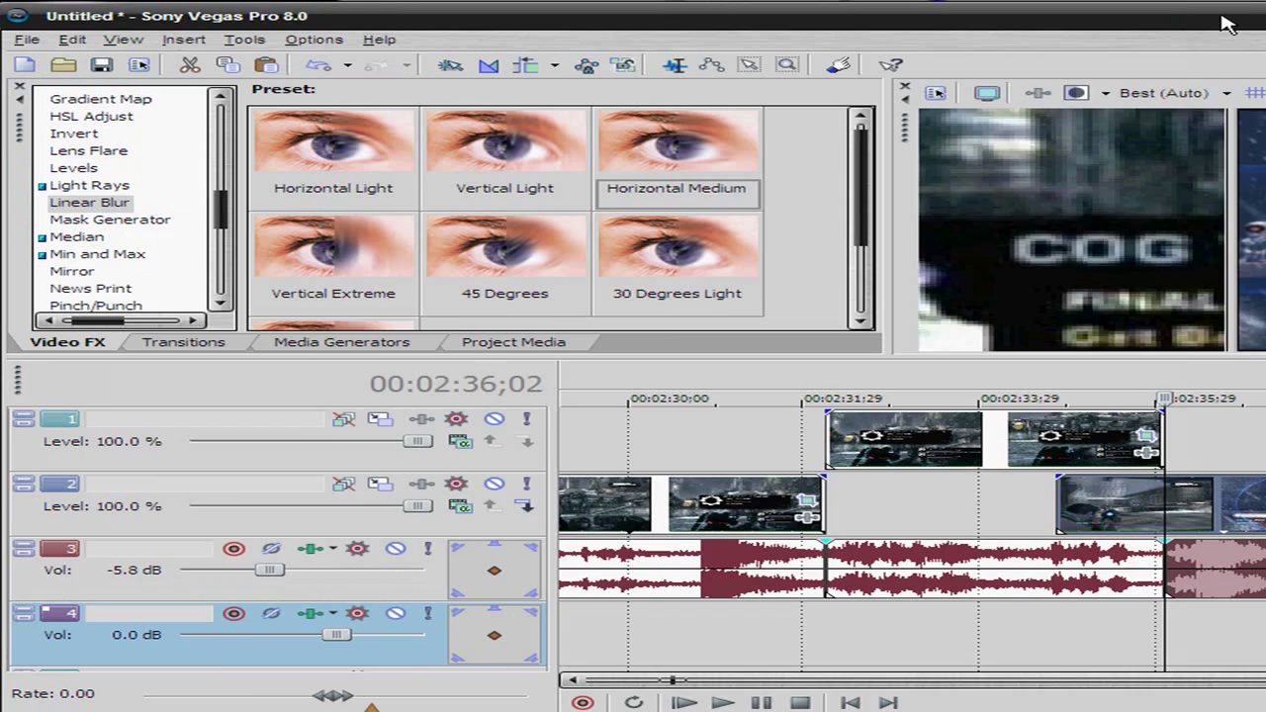
{"action": "left_click", "coordinate": [797, 480]}
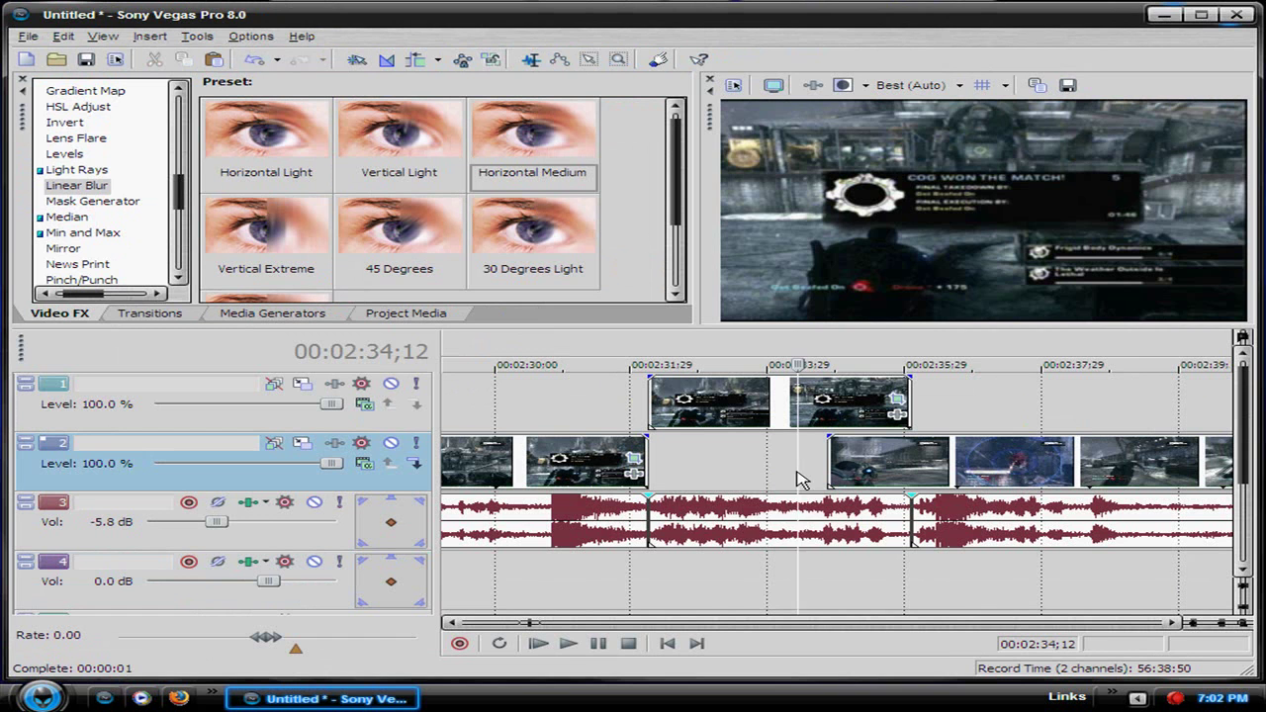
{"action": "key", "text": "space"}
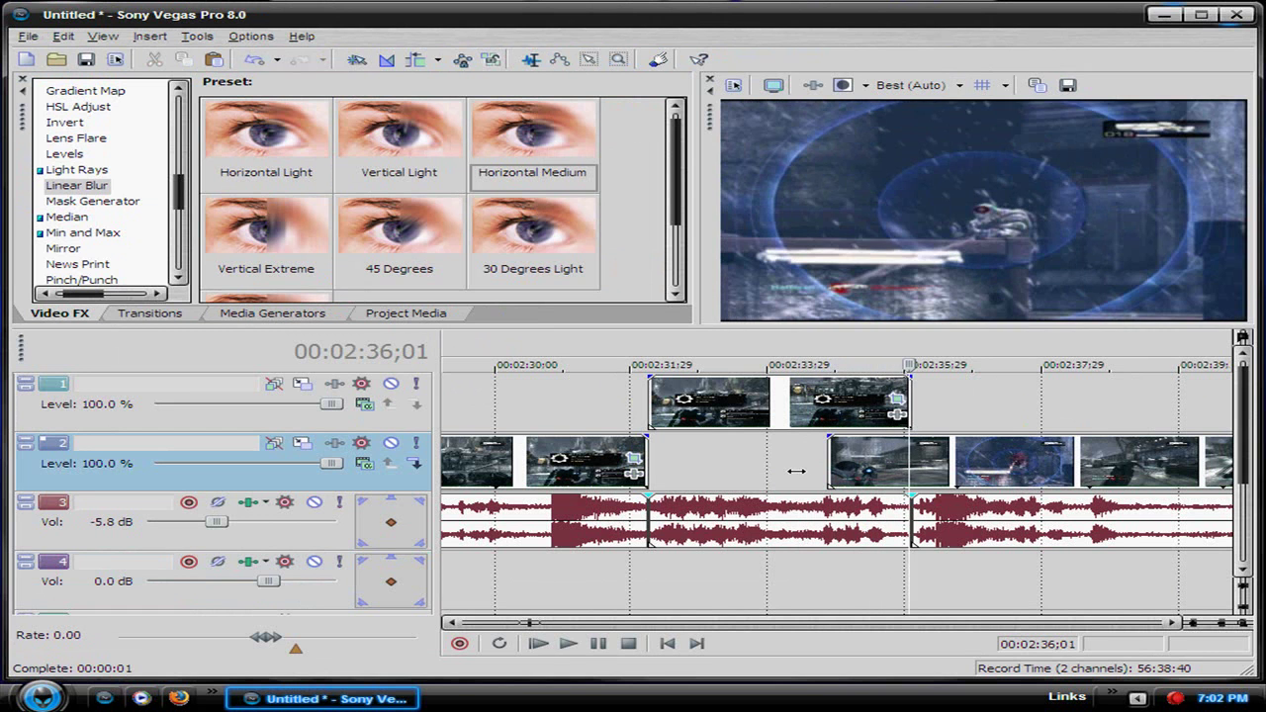
{"action": "key", "text": "Left"}
{"action": "key", "text": "Left"}
{"action": "key", "text": "Left"}
{"action": "key", "text": "Left"}
{"action": "key", "text": "Left"}
{"action": "key", "text": "Left"}
{"action": "key", "text": "Left"}
{"action": "key", "text": "Left"}
{"action": "key", "text": "Left"}
{"action": "key", "text": "Left"}
{"action": "key", "text": "Left"}
{"action": "key", "text": "Left"}
{"action": "key", "text": "Left"}
{"action": "key", "text": "Left"}
{"action": "key", "text": "Left"}
{"action": "key", "text": "Left"}
{"action": "key", "text": "Left"}
{"action": "key", "text": "Left"}
{"action": "key", "text": "Left"}
{"action": "key", "text": "Left"}
{"action": "key", "text": "Left"}
{"action": "key", "text": "Left"}
{"action": "key", "text": "Left"}
{"action": "key", "text": "Left"}
{"action": "key", "text": "Left"}
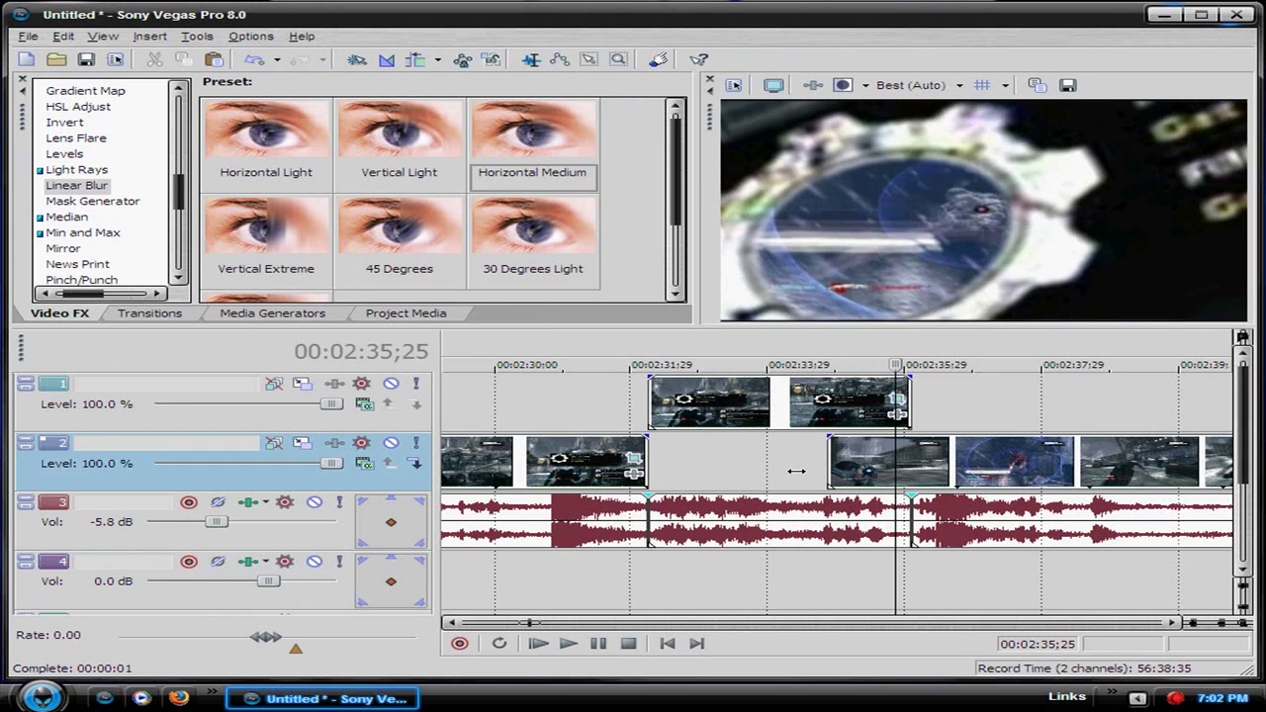
{"action": "key", "text": "Left"}
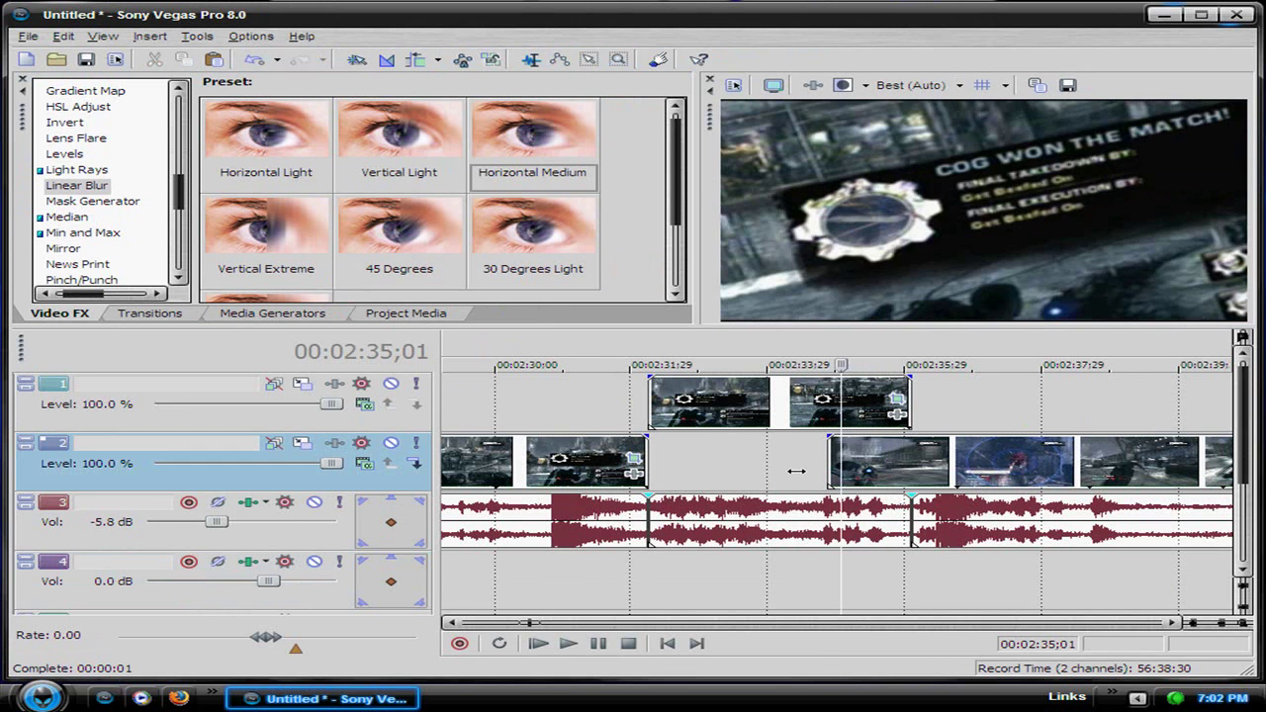
{"action": "key", "text": "Right"}
{"action": "key", "text": "Right"}
{"action": "key", "text": "Right"}
{"action": "key", "text": "Right"}
{"action": "key", "text": "Right"}
{"action": "key", "text": "Right"}
{"action": "key", "text": "Right"}
{"action": "key", "text": "Right"}
{"action": "key", "text": "Right"}
{"action": "key", "text": "Right"}
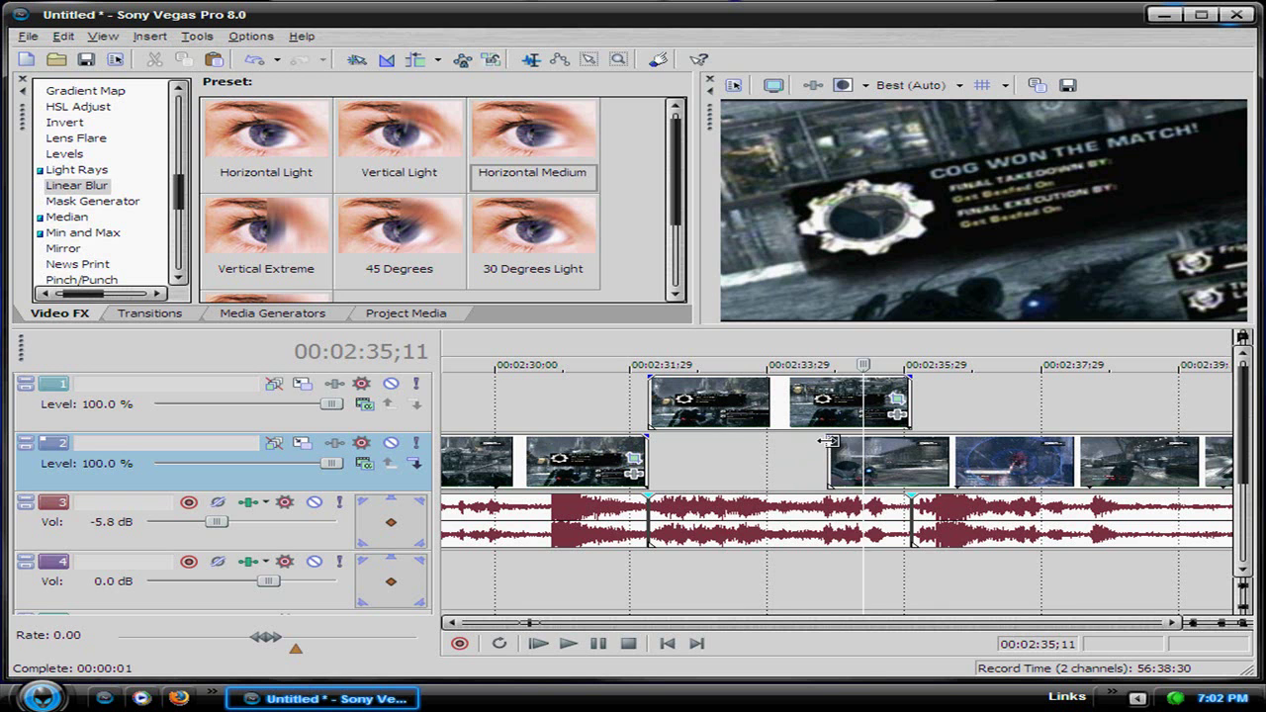
Step: Give the following track 2 clip a fade-in of about 15 frames and step through it to check
{"action": "left_click_drag", "start_coordinate": [827, 435], "coordinate": [858, 439]}
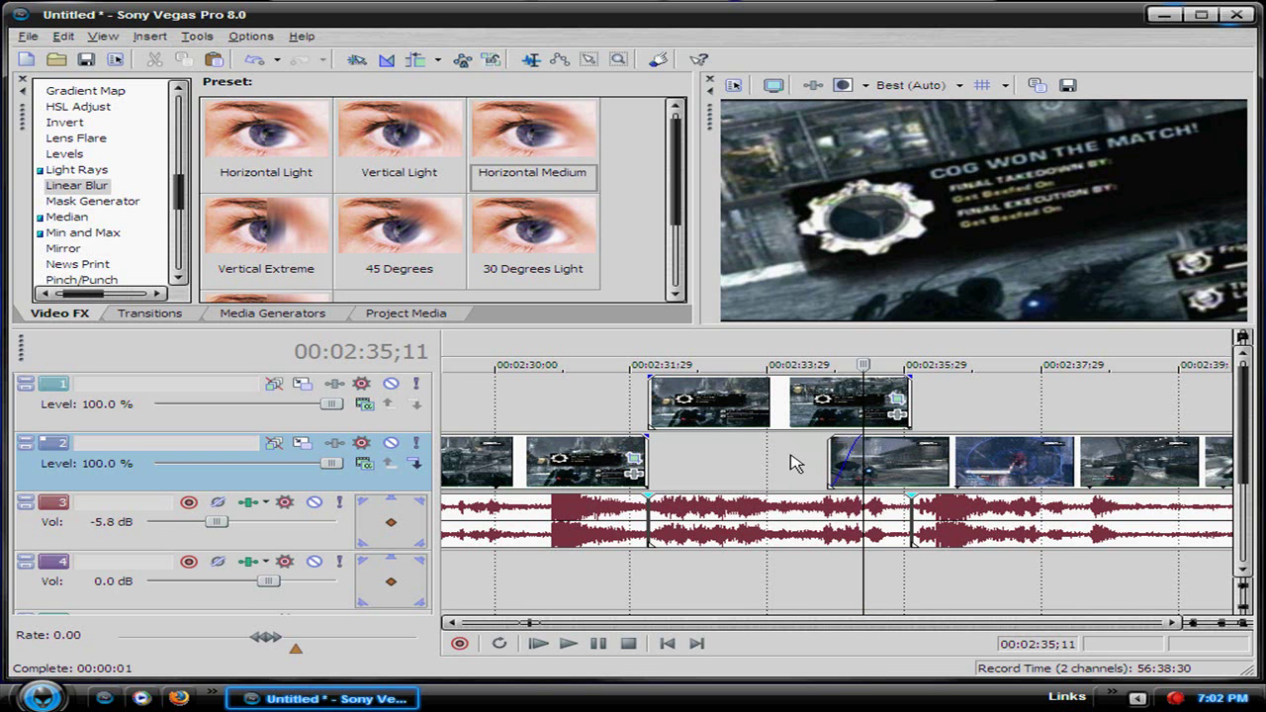
{"action": "left_click", "coordinate": [797, 461]}
{"action": "key", "text": "Right"}
{"action": "key", "text": "Right"}
{"action": "key", "text": "Right"}
{"action": "key", "text": "Right"}
{"action": "key", "text": "Right"}
{"action": "key", "text": "Right"}
{"action": "key", "text": "Right"}
{"action": "key", "text": "Right"}
{"action": "key", "text": "Right"}
{"action": "key", "text": "Right"}
{"action": "key", "text": "Right"}
{"action": "key", "text": "Right"}
{"action": "key", "text": "Right"}
{"action": "key", "text": "Right"}
{"action": "key", "text": "Right"}
{"action": "key", "text": "Right"}
{"action": "key", "text": "Right"}
{"action": "key", "text": "Right"}
{"action": "key", "text": "Right"}
{"action": "key", "text": "Right"}
{"action": "key", "text": "Right"}
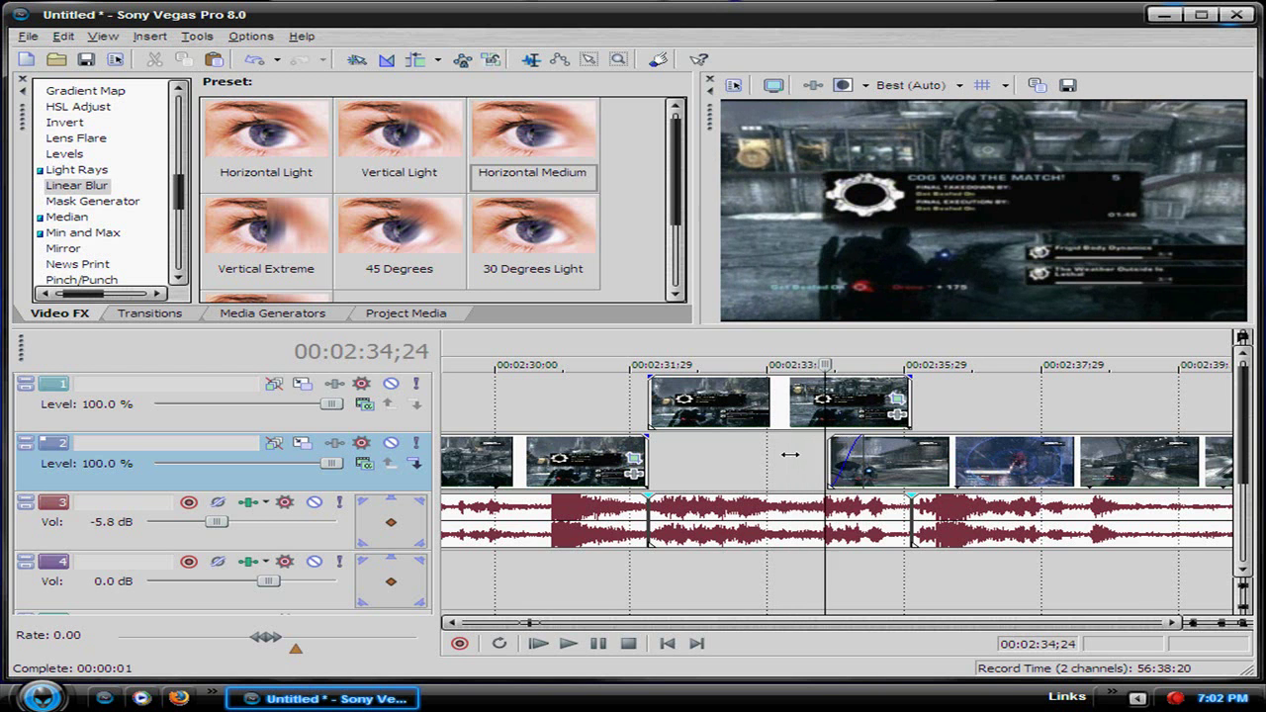
{"action": "key", "text": "Right"}
{"action": "key", "text": "Right"}
{"action": "key", "text": "Right"}
{"action": "key", "text": "Right"}
{"action": "key", "text": "Right"}
{"action": "key", "text": "Right"}
{"action": "key", "text": "Right"}
{"action": "key", "text": "Right"}
{"action": "key", "text": "Right"}
{"action": "key", "text": "Right"}
{"action": "key", "text": "Right"}
{"action": "key", "text": "Right"}
{"action": "key", "text": "Right"}
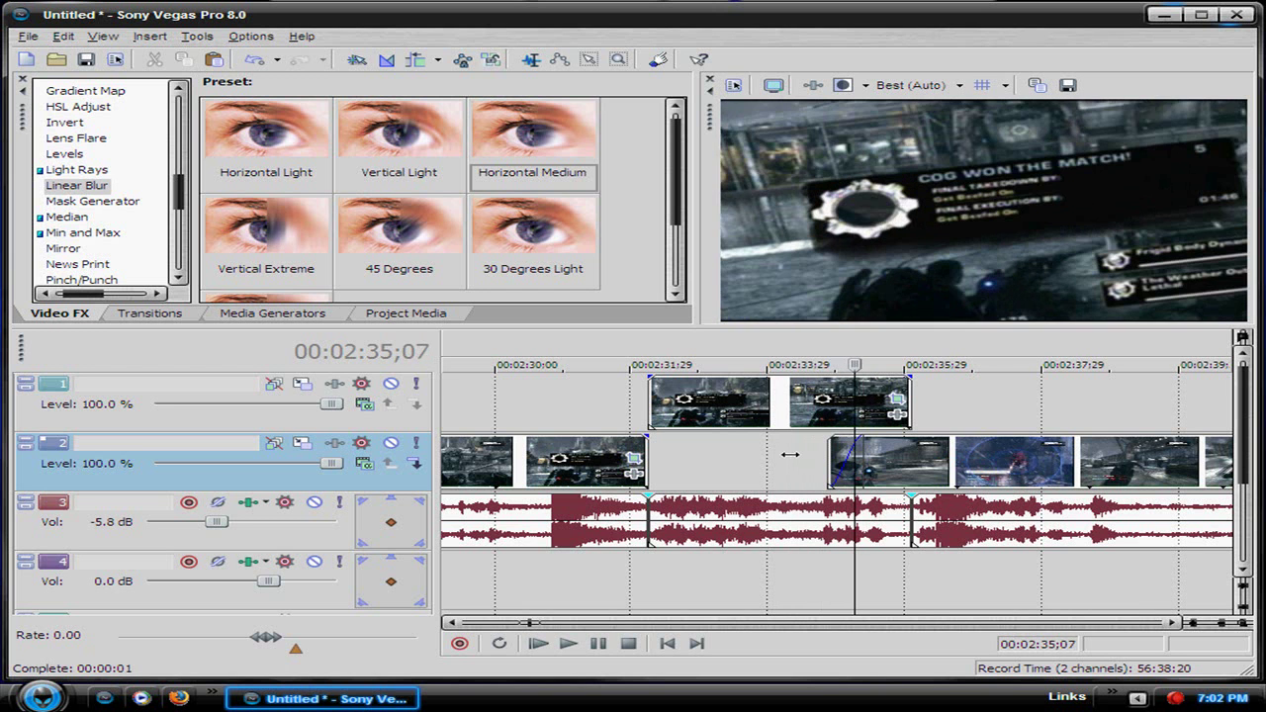
{"action": "key", "text": "Right"}
{"action": "key", "text": "Right"}
{"action": "key", "text": "Right"}
{"action": "key", "text": "Right"}
{"action": "key", "text": "Right"}
{"action": "key", "text": "Right"}
{"action": "key", "text": "Right"}
{"action": "key", "text": "Right"}
{"action": "key", "text": "Right"}
{"action": "key", "text": "Right"}
{"action": "key", "text": "Right"}
{"action": "key", "text": "Right"}
{"action": "key", "text": "Right"}
{"action": "key", "text": "Right"}
{"action": "key", "text": "Right"}
{"action": "key", "text": "Right"}
{"action": "key", "text": "Right"}
{"action": "key", "text": "Right"}
{"action": "key", "text": "Right"}
{"action": "key", "text": "Right"}
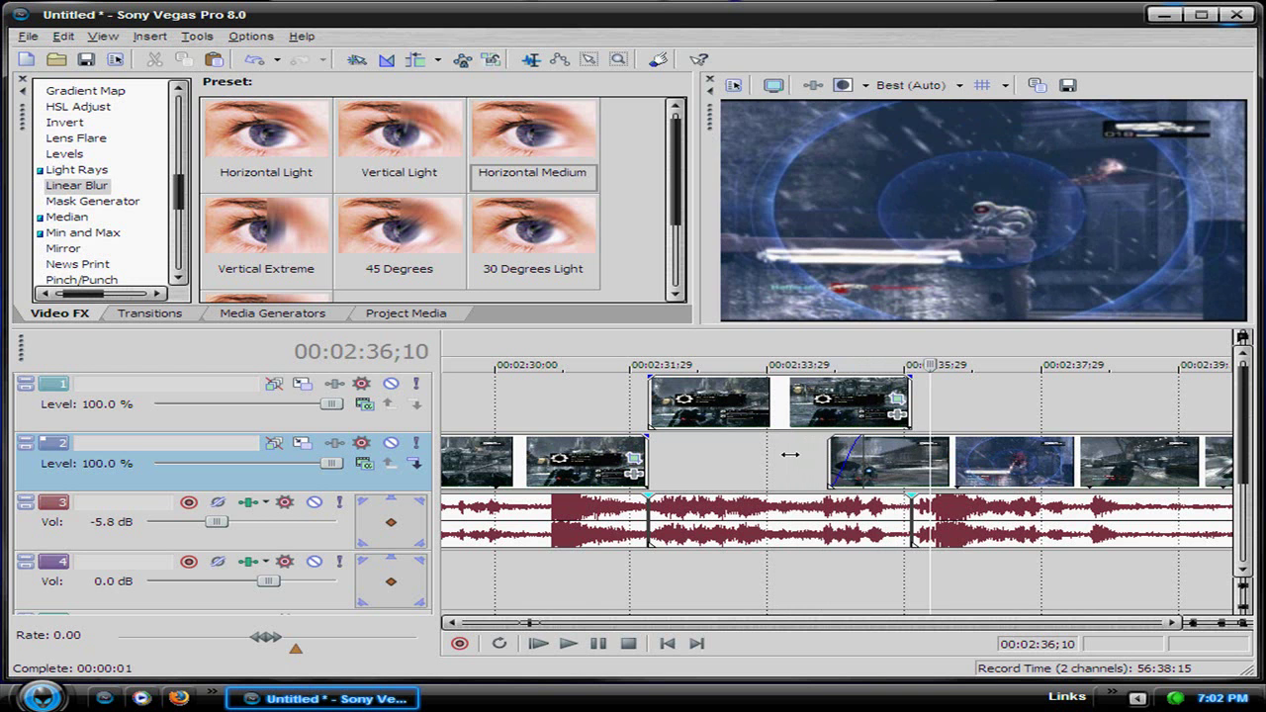
{"action": "key", "text": "Right"}
{"action": "key", "text": "Right"}
{"action": "key", "text": "Right"}
{"action": "key", "text": "Right"}
{"action": "key", "text": "Right"}
{"action": "key", "text": "Right"}
{"action": "key", "text": "Right"}
{"action": "key", "text": "Right"}
{"action": "key", "text": "Right"}
{"action": "key", "text": "Right"}
{"action": "key", "text": "Right"}
{"action": "key", "text": "Right"}
{"action": "key", "text": "Right"}
{"action": "key", "text": "Right"}
{"action": "key", "text": "Right"}
{"action": "key", "text": "Right"}
{"action": "key", "text": "Right"}
{"action": "key", "text": "Right"}
{"action": "key", "text": "Right"}
{"action": "key", "text": "Right"}
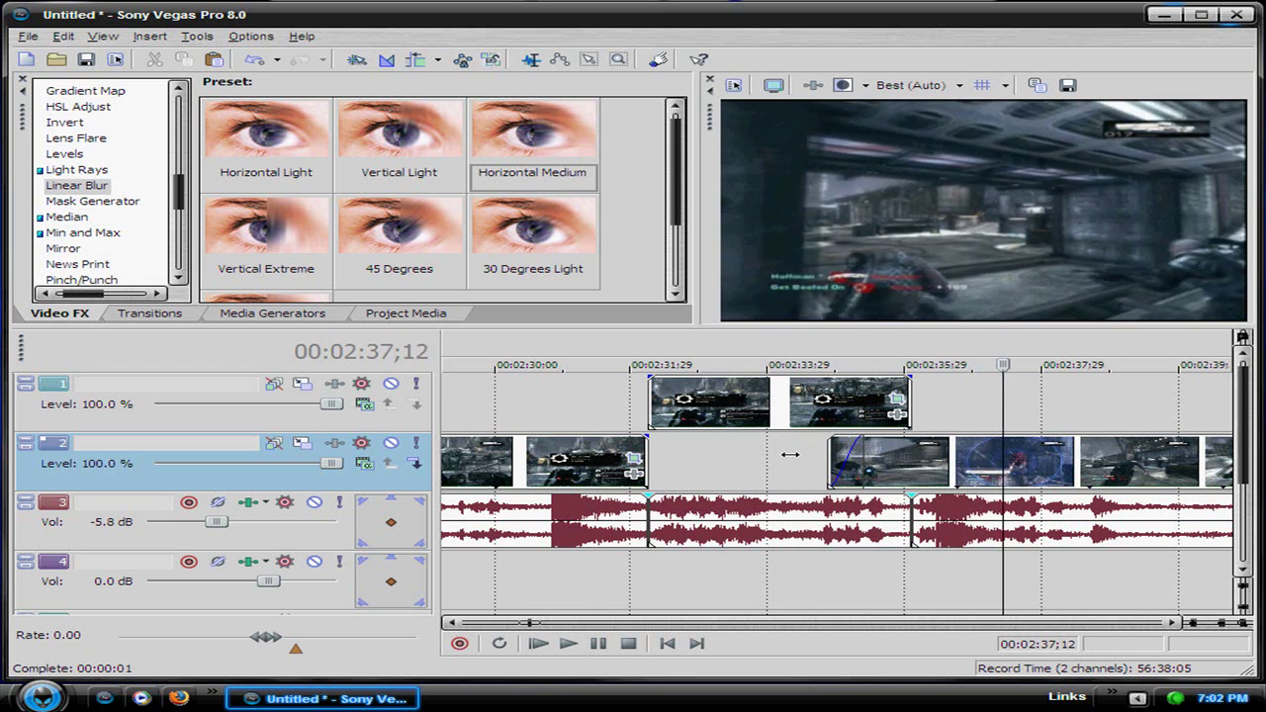
{"action": "key", "text": "Left"}
{"action": "key", "text": "Left"}
{"action": "key", "text": "Left"}
{"action": "key", "text": "Left"}
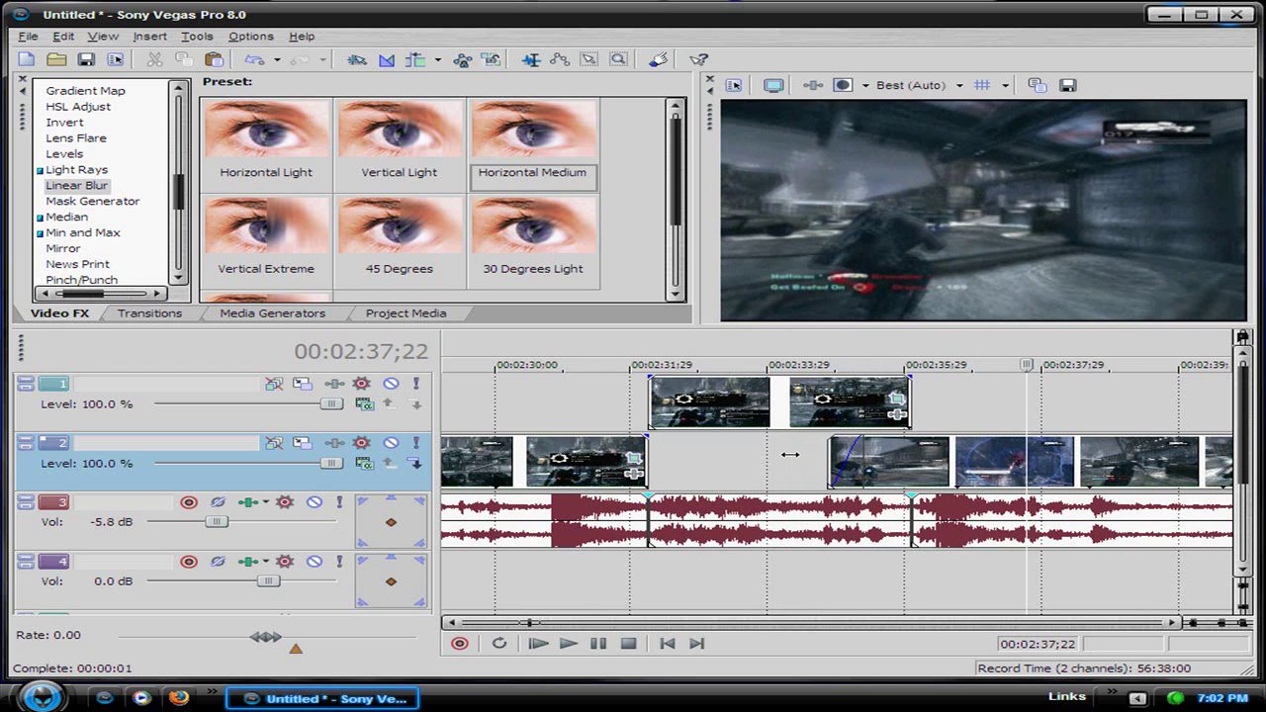
{"action": "scroll", "coordinate": [789, 454], "scroll_direction": "down", "scroll_amount": 1}
{"action": "scroll", "coordinate": [789, 453], "scroll_direction": "down", "scroll_amount": 2}
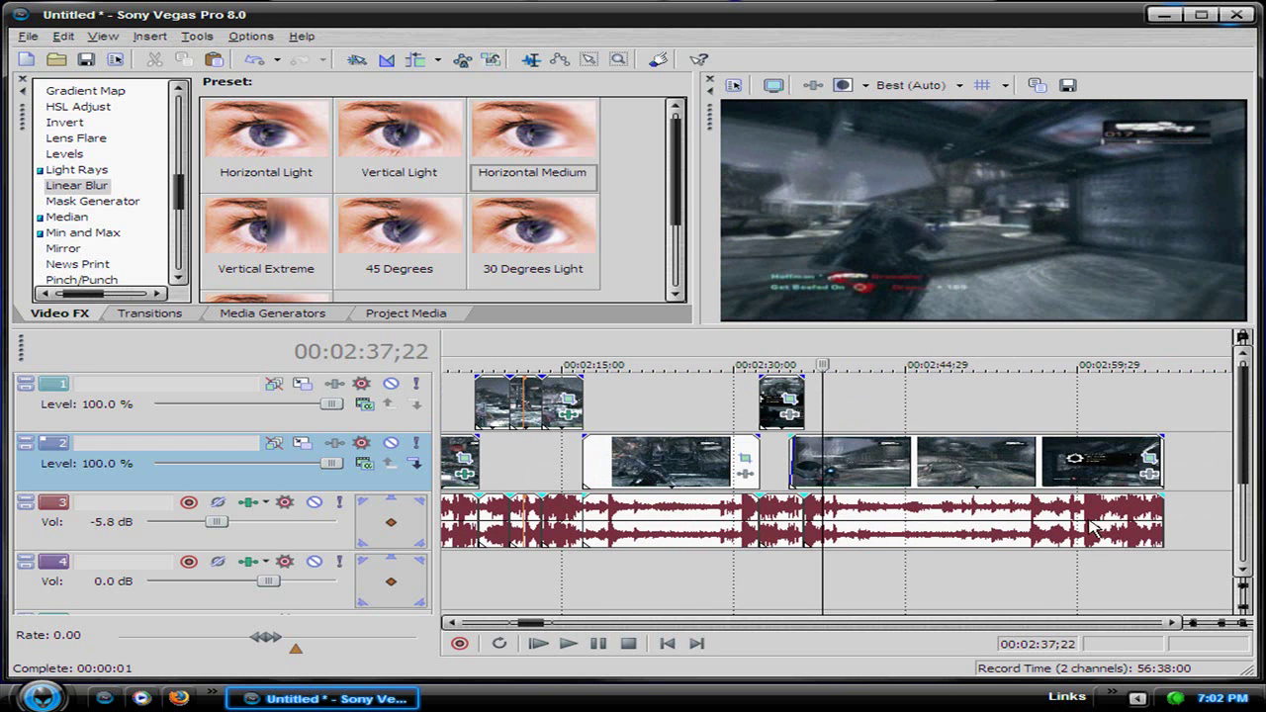
Step: Select track 4 at 00:02:58;04 and list the TV Simulator presets, including 'fast forward 1'
{"action": "left_click", "coordinate": [1072, 561]}
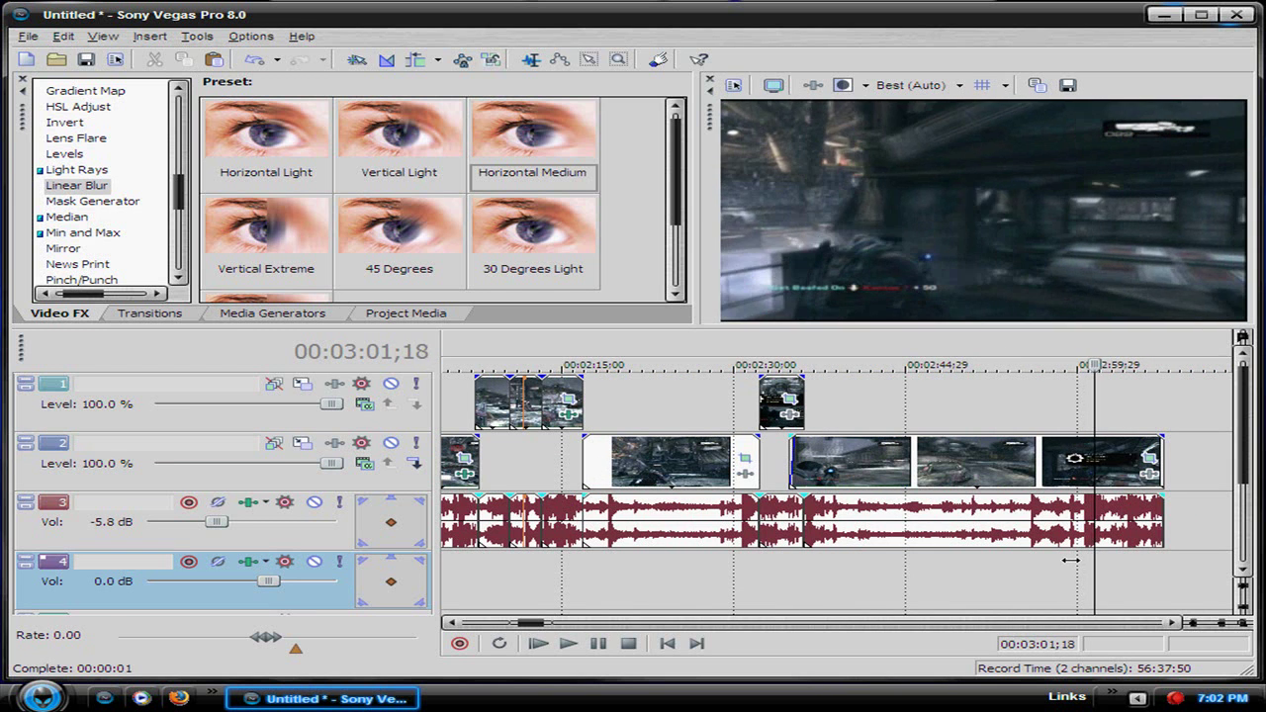
{"action": "key", "text": "j"}
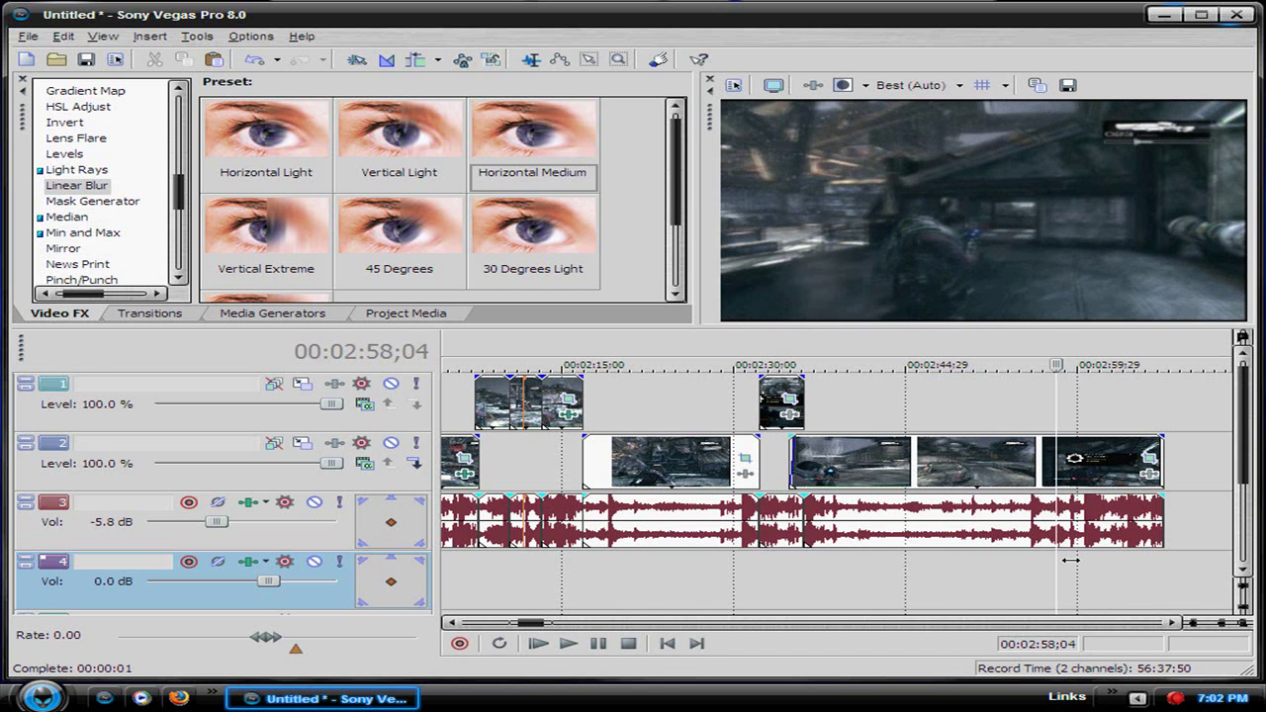
{"action": "scroll", "coordinate": [175, 222], "scroll_direction": "down", "scroll_amount": 4}
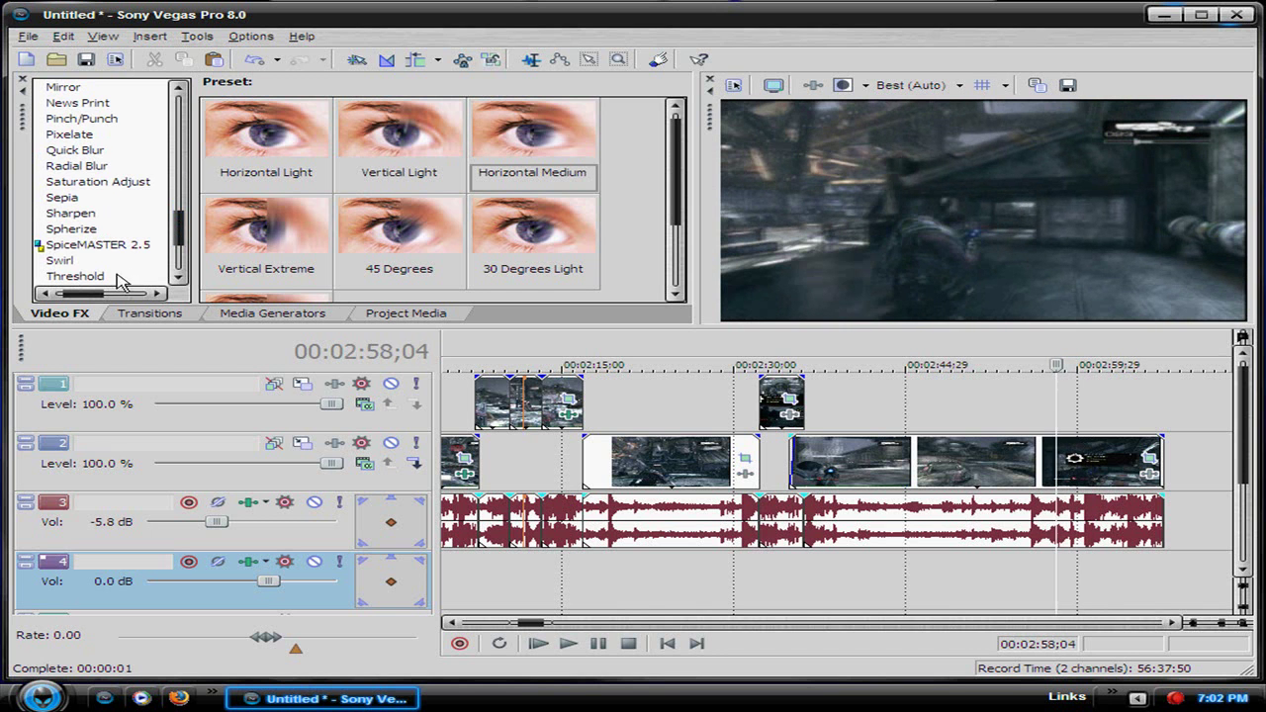
{"action": "scroll", "coordinate": [175, 257], "scroll_direction": "down", "scroll_amount": 5}
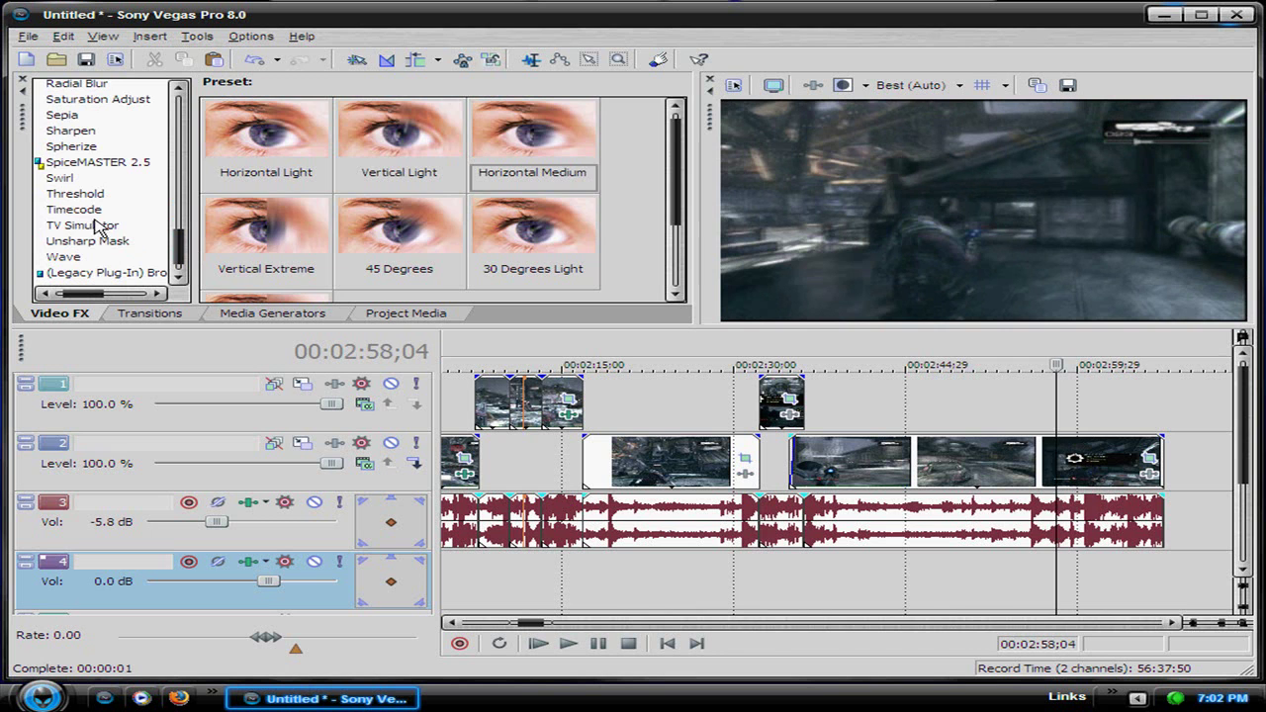
{"action": "left_click", "coordinate": [89, 229]}
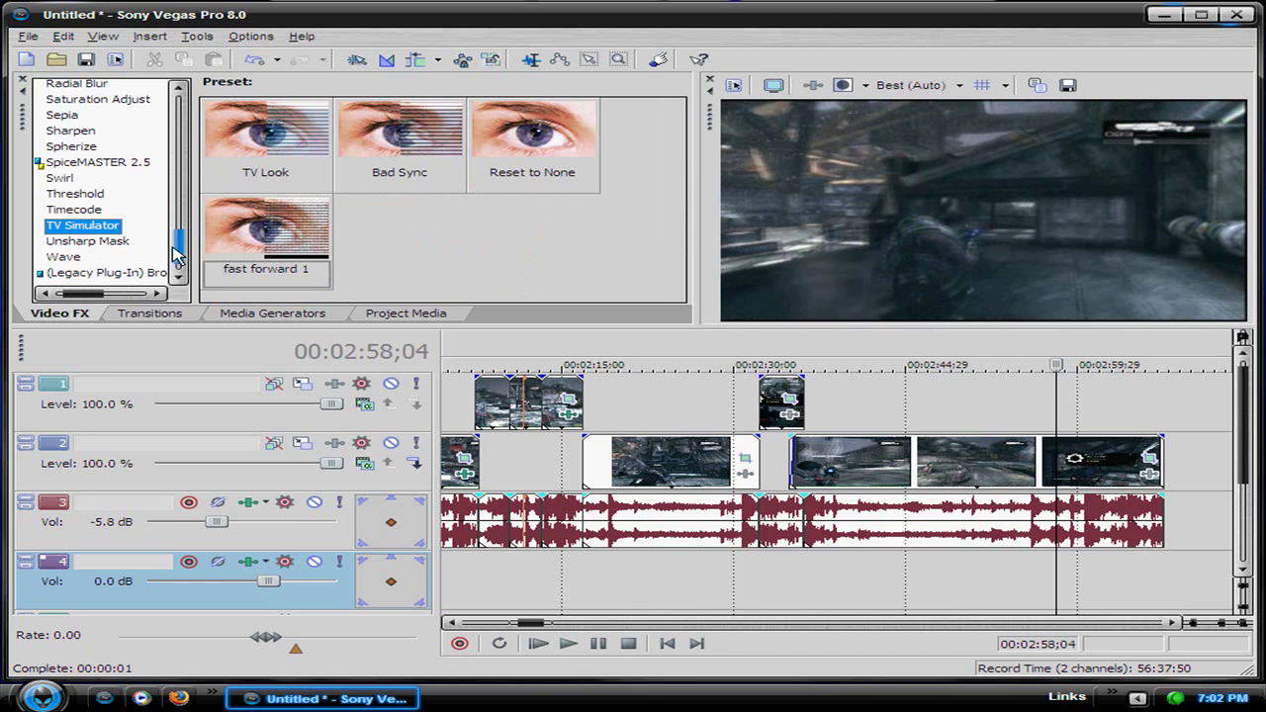
{"action": "left_click_drag", "start_coordinate": [178, 252], "coordinate": [194, 93]}
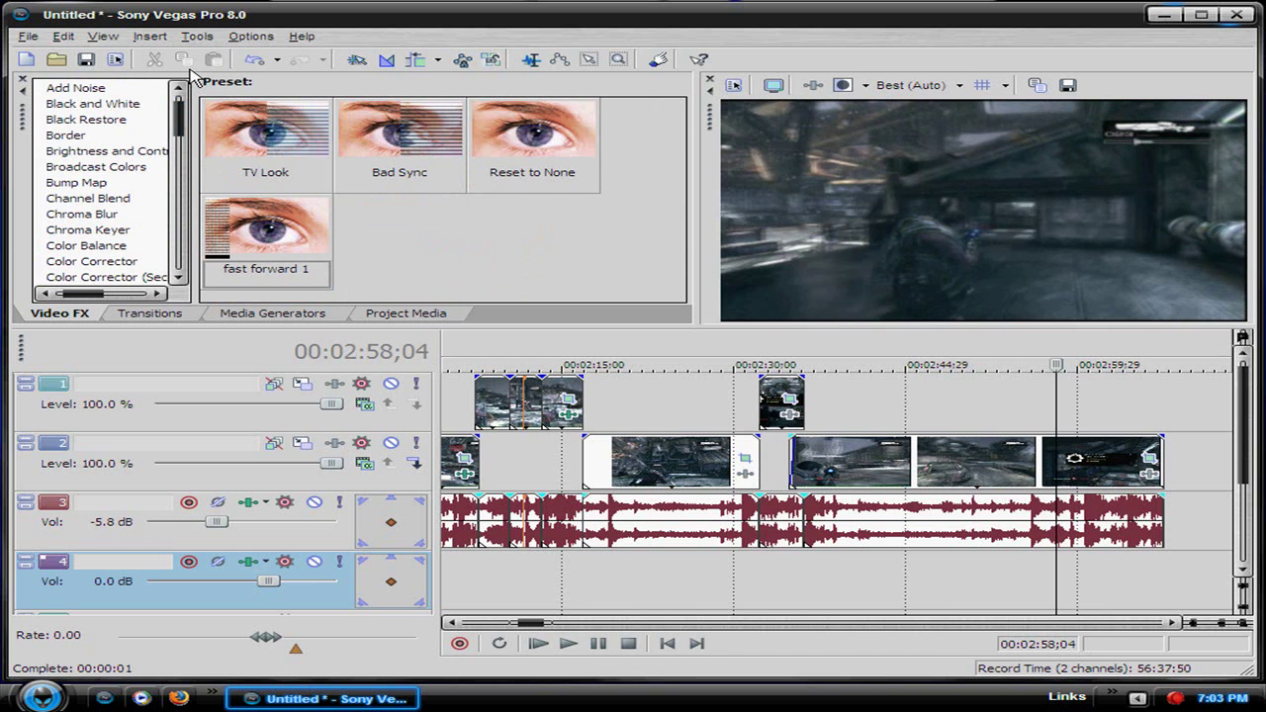